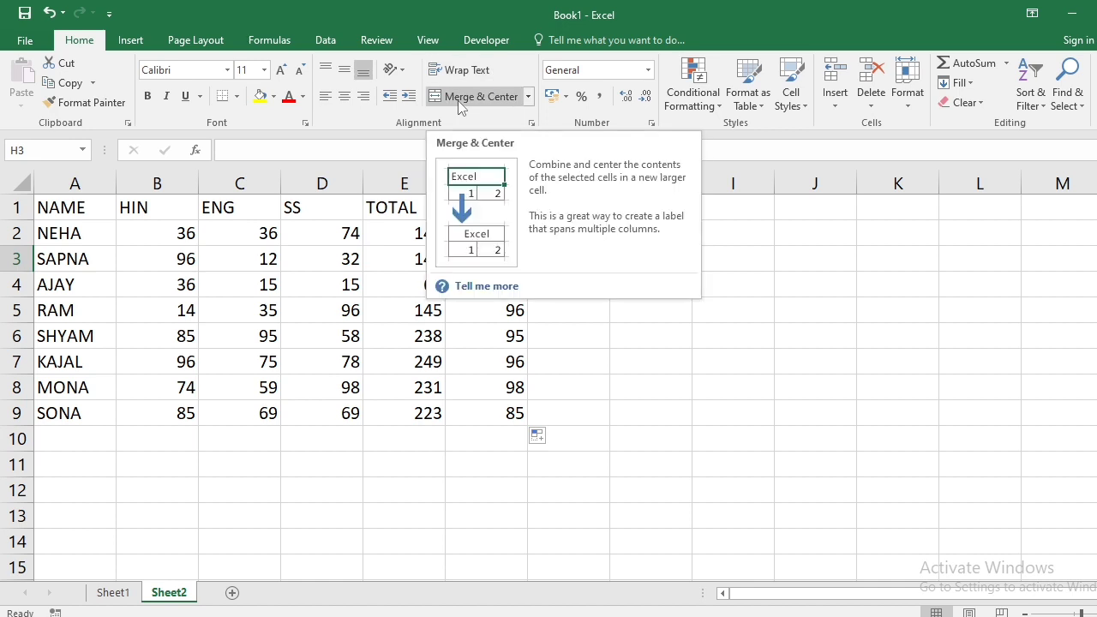
- Select the whole marks table, then clear the selection
{"action": "left_click", "coordinate": [572, 357]}
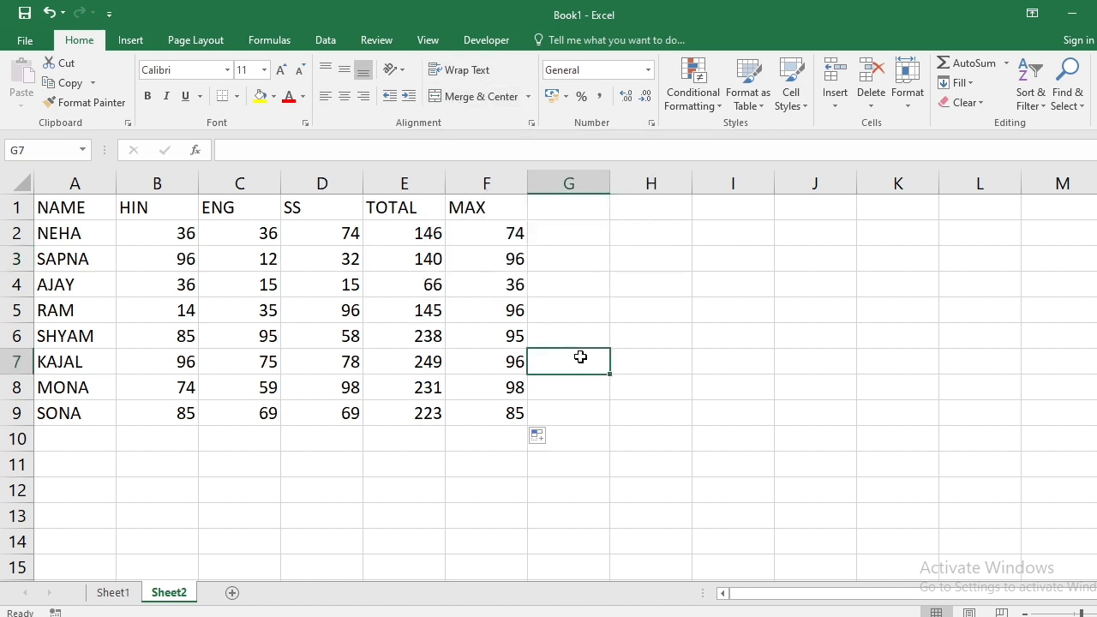
{"action": "left_click_drag", "start_coordinate": [77, 214], "coordinate": [494, 412]}
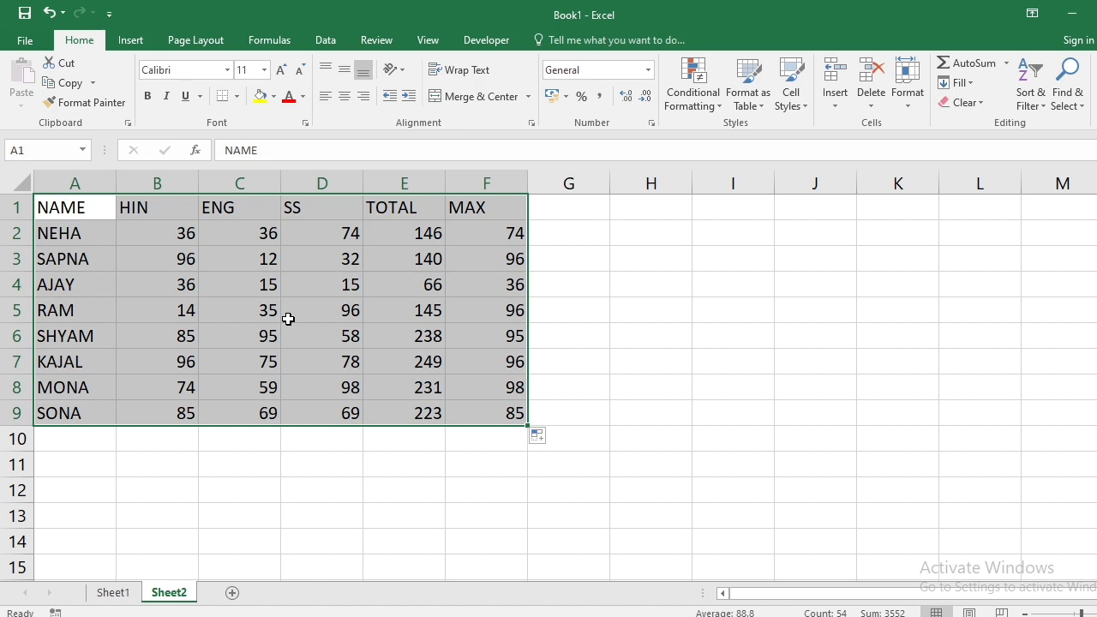
{"action": "left_click", "coordinate": [288, 319]}
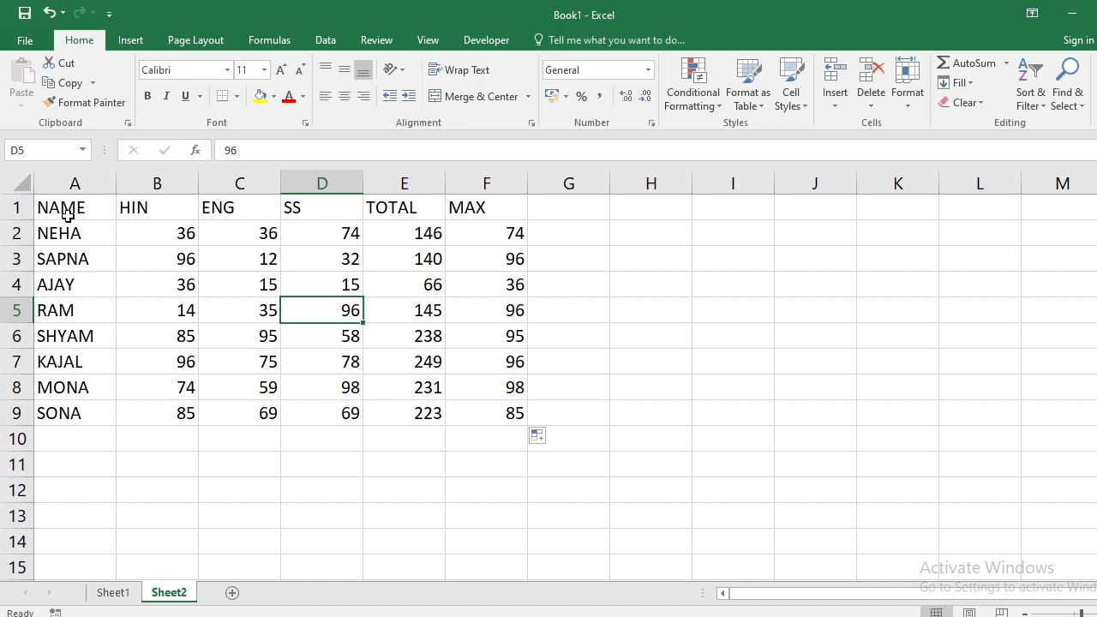
- Insert two blank rows above the marks table and select the empty cells A1:F2
{"action": "left_click", "coordinate": [68, 212]}
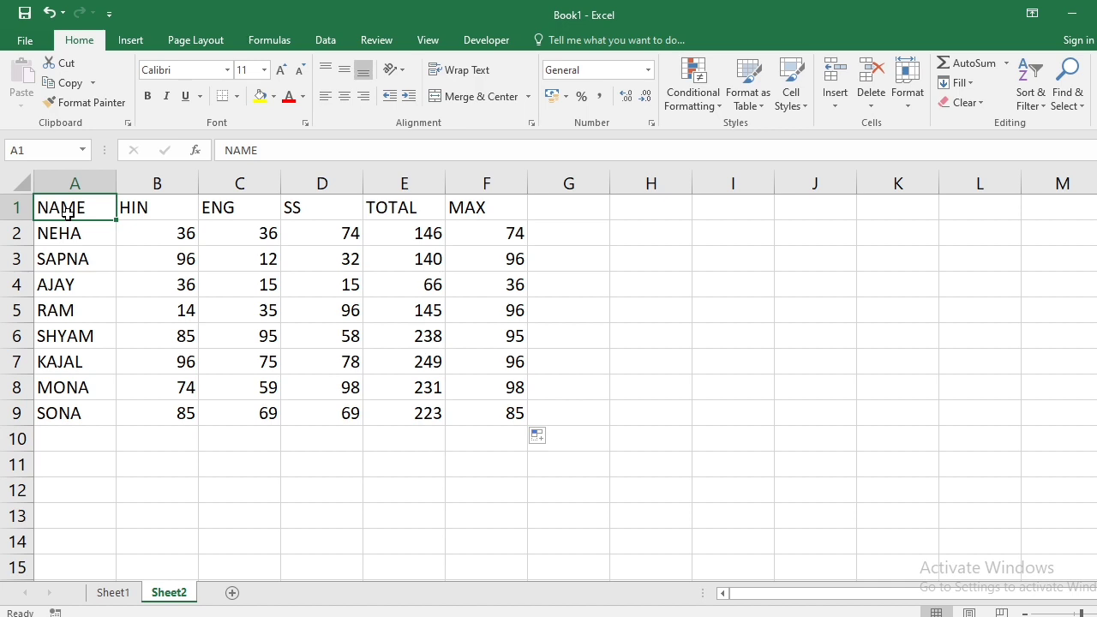
{"action": "key", "text": "shift+space"}
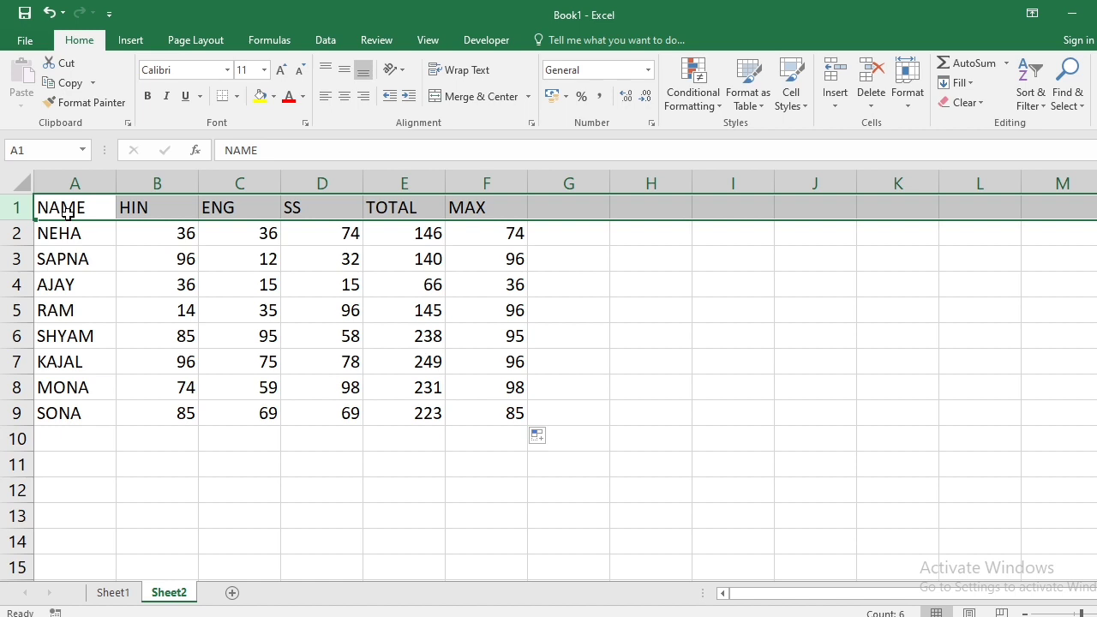
{"action": "key", "text": "shift+Down"}
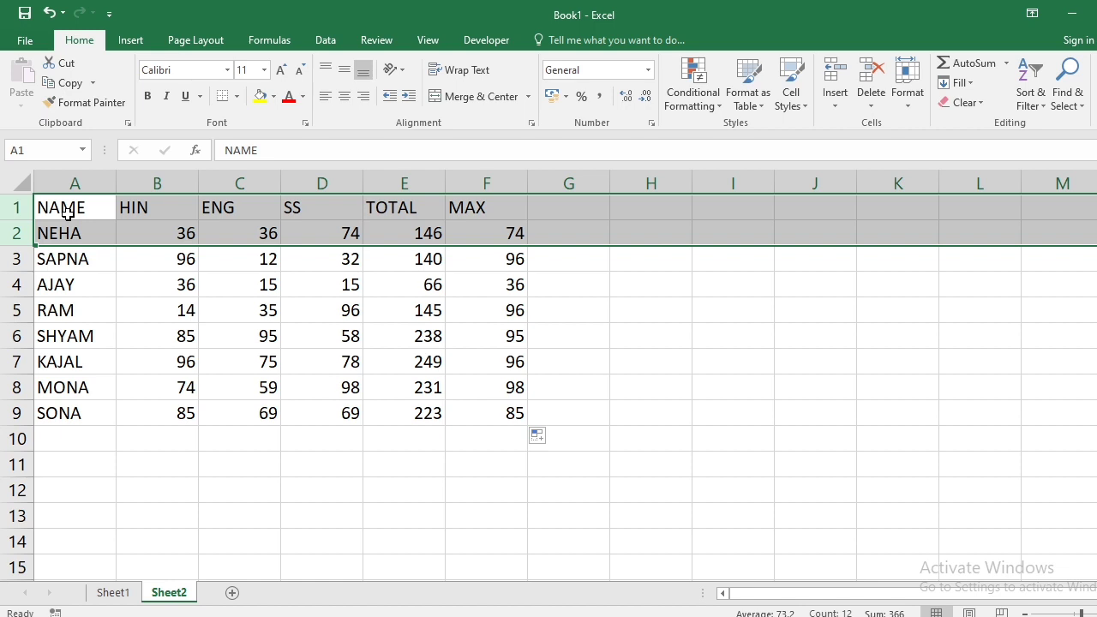
{"action": "key", "text": "ctrl+shift+plus"}
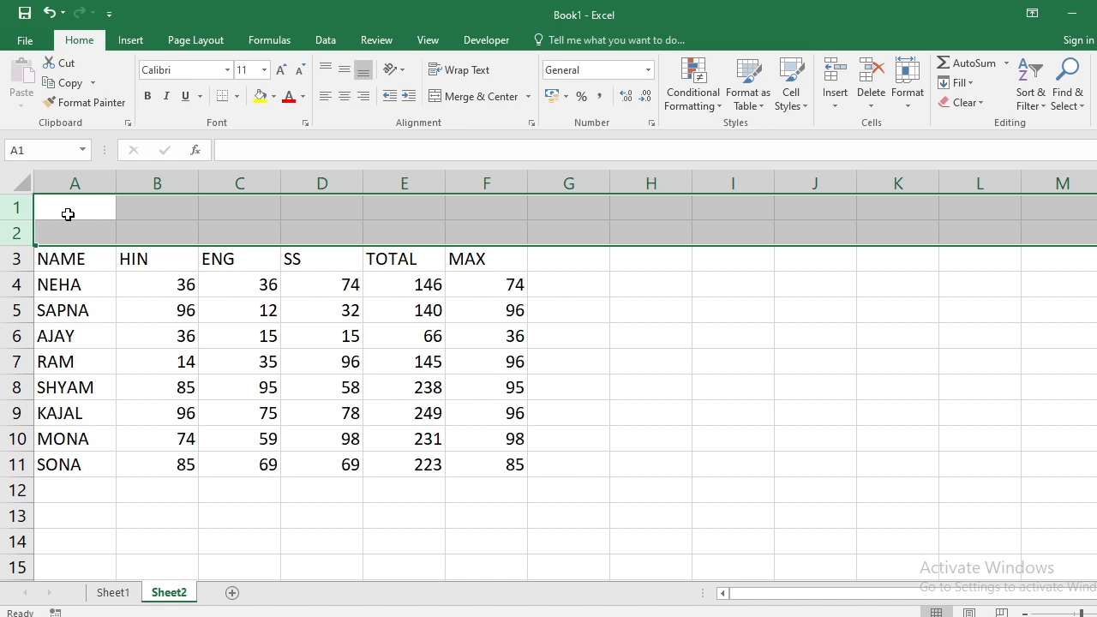
{"action": "left_click_drag", "start_coordinate": [69, 206], "coordinate": [495, 235]}
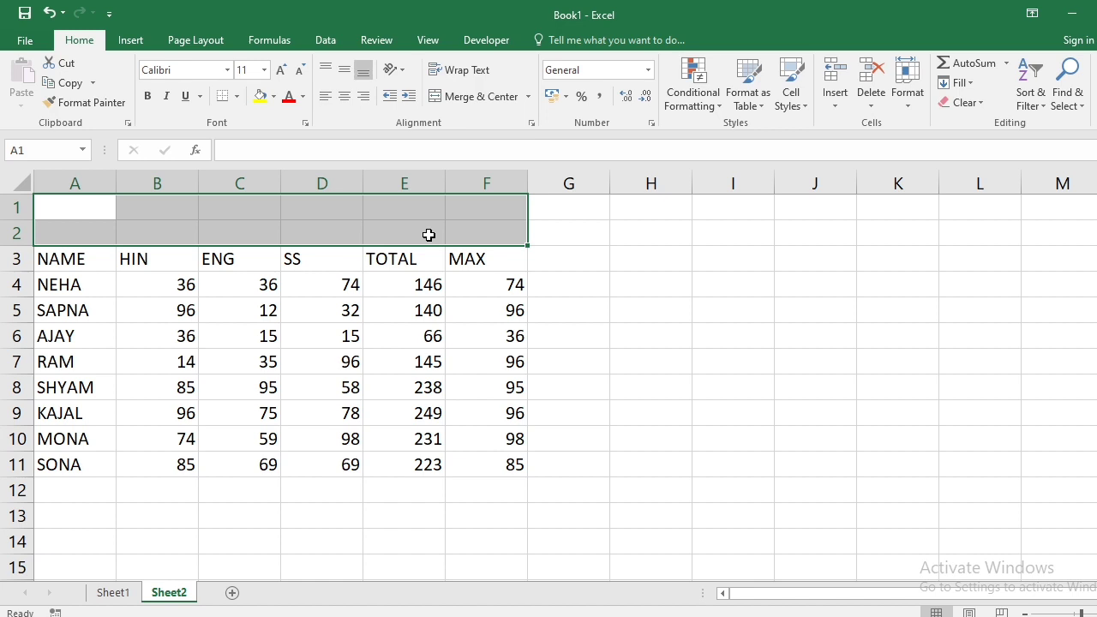
- Merge and centre A1:F2, then enter the title STUDENT REPORT in it
{"action": "left_click", "coordinate": [474, 96]}
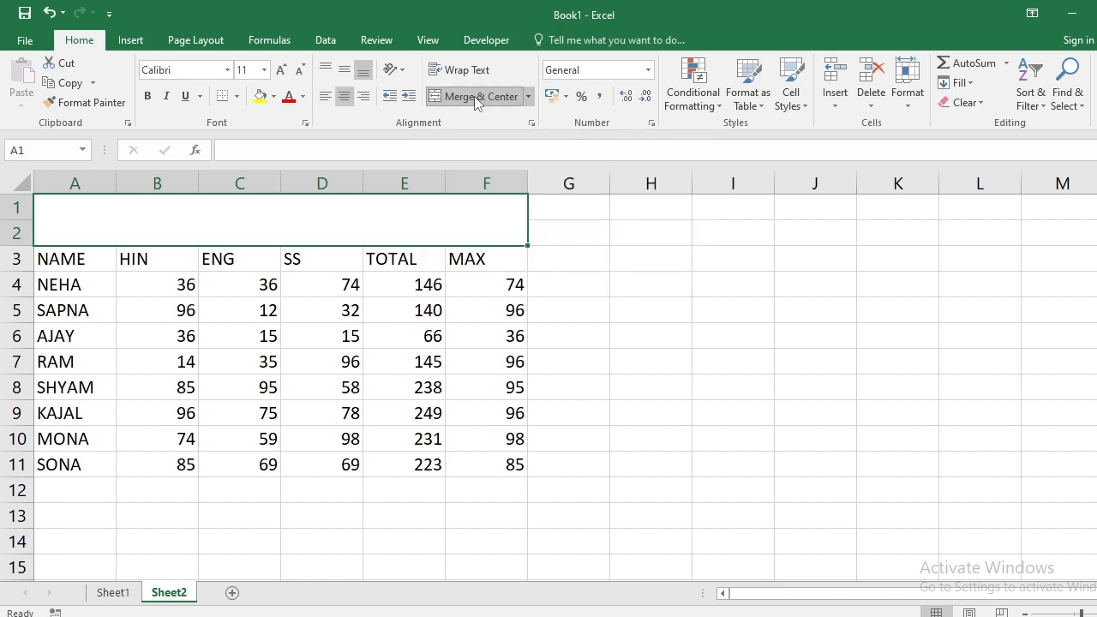
{"action": "left_click", "coordinate": [480, 332]}
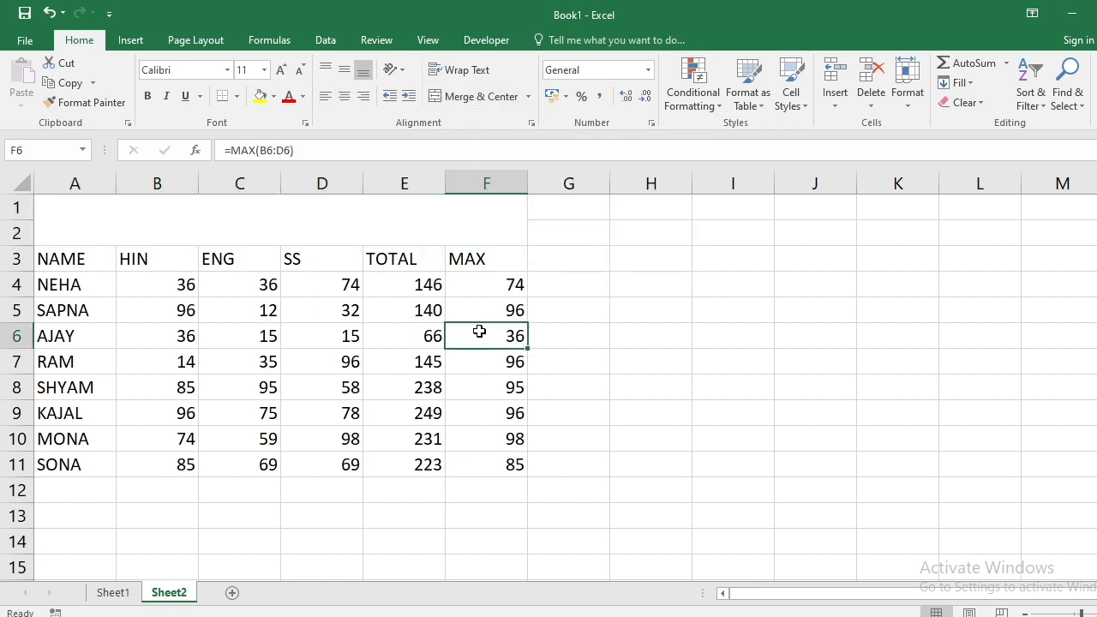
{"action": "left_click", "coordinate": [397, 223]}
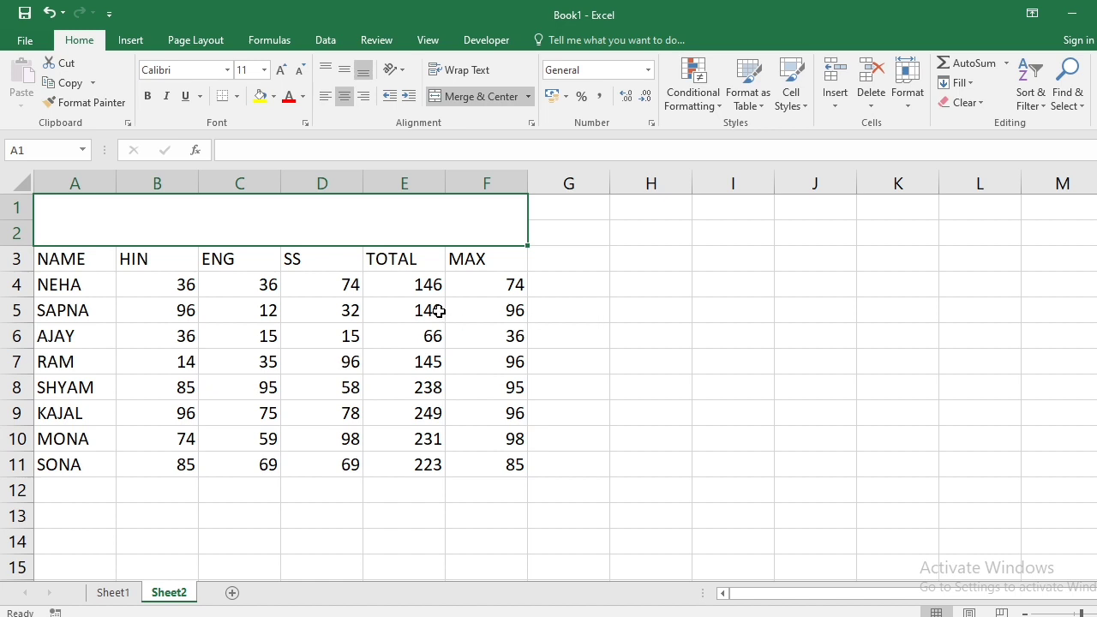
{"action": "left_click", "coordinate": [406, 363]}
{"action": "left_click", "coordinate": [403, 218]}
{"action": "type", "text": "STUDENT"}
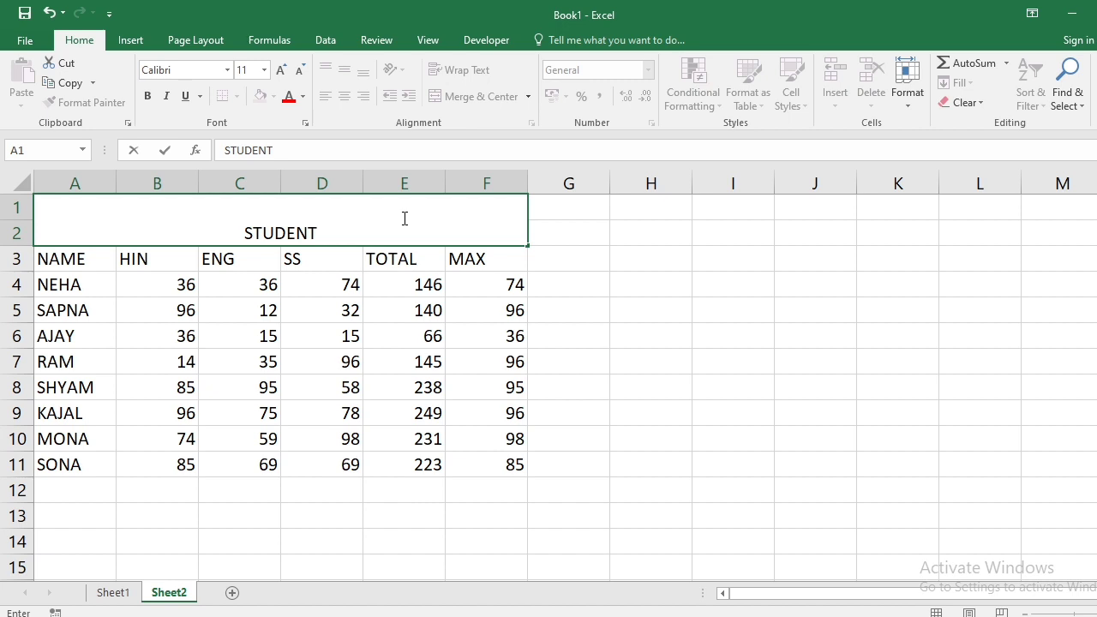
{"action": "type", "text": " RE"}
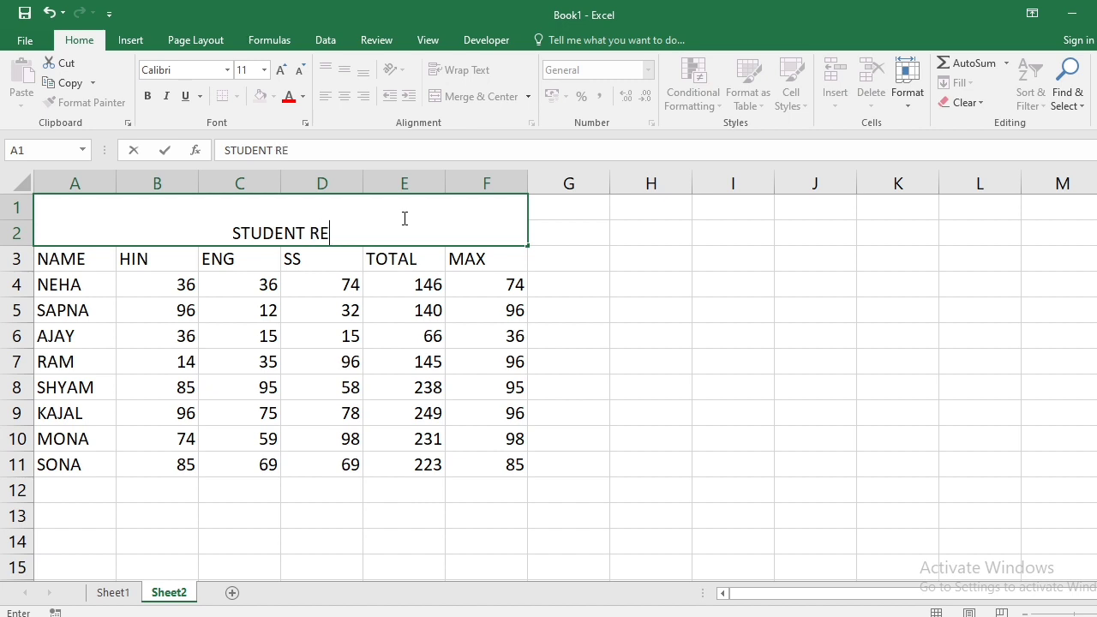
{"action": "type", "text": "POR"}
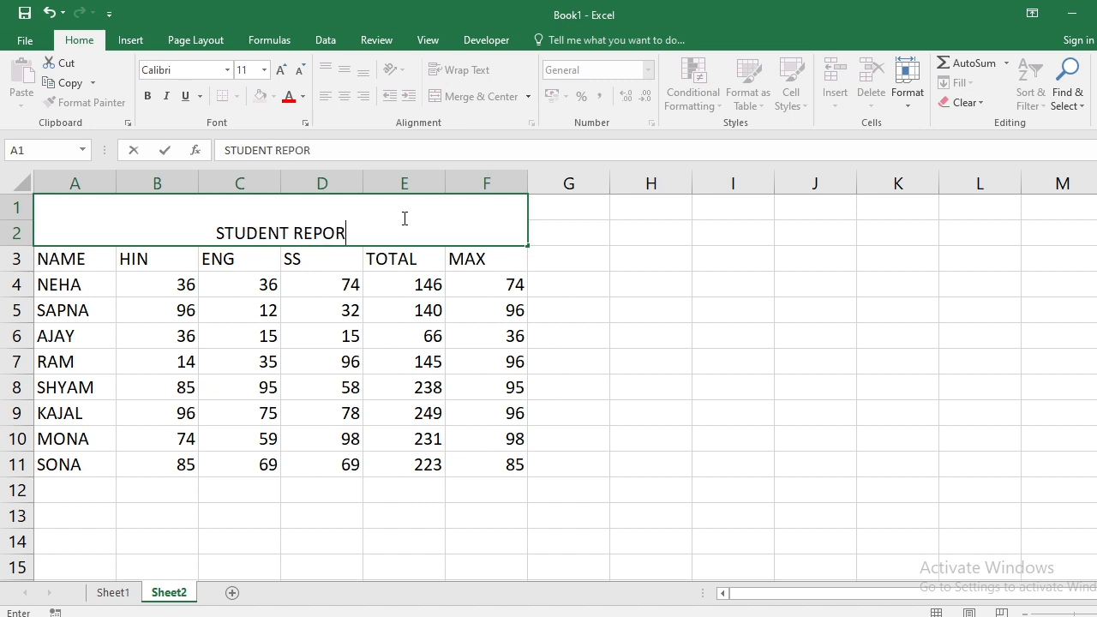
{"action": "type", "text": "T"}
{"action": "key", "text": "Return"}
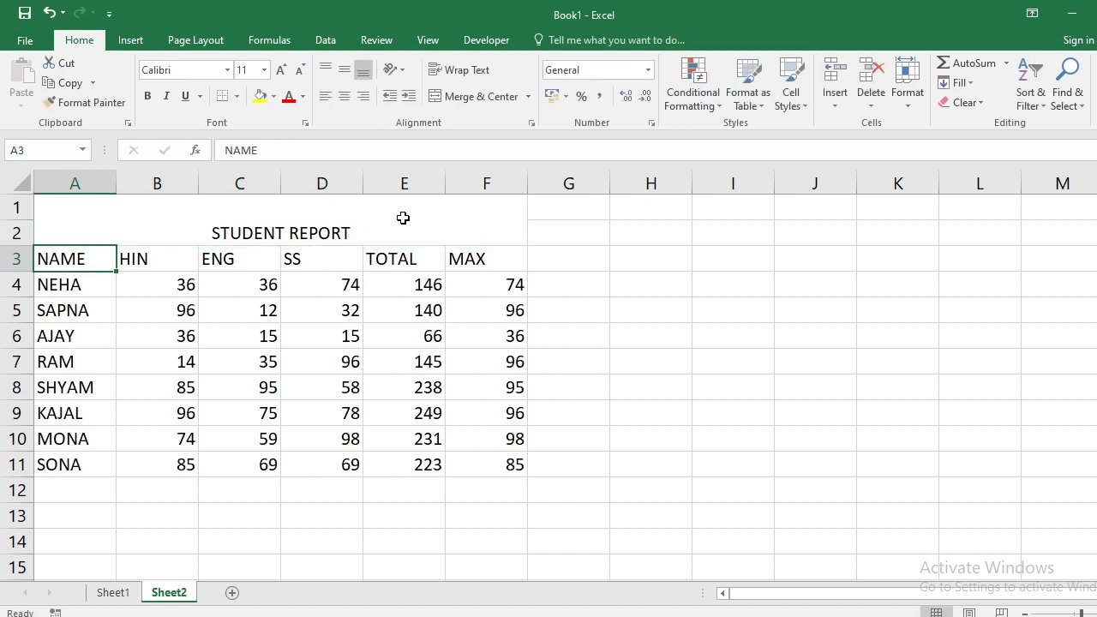
- Make the STUDENT REPORT title 14 point, with a yellow fill and All Borders
{"action": "left_click", "coordinate": [403, 217]}
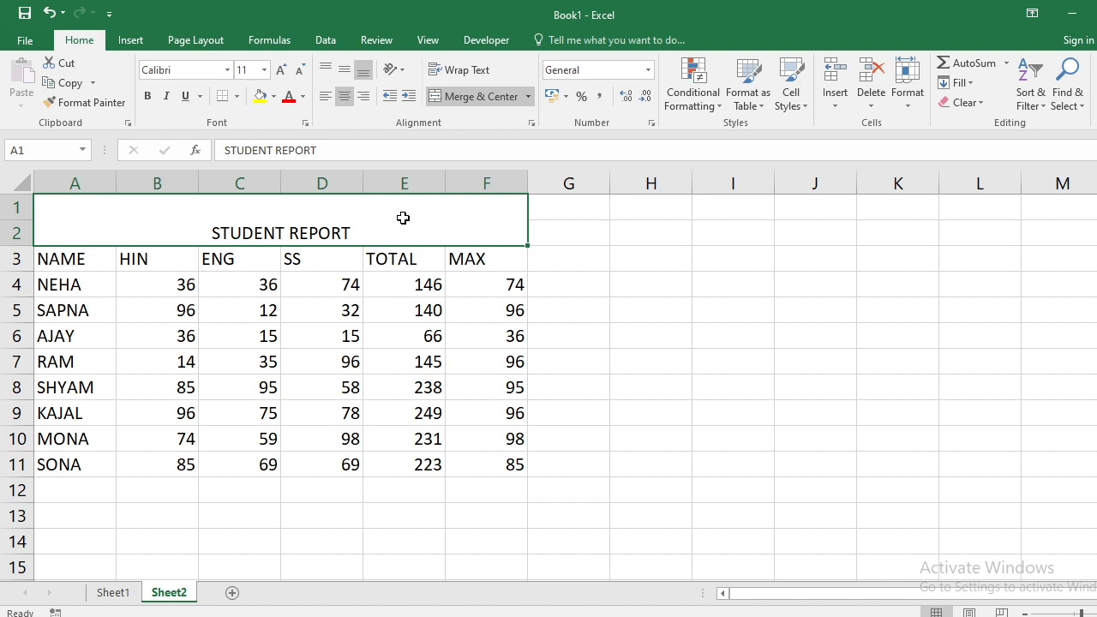
{"action": "left_click", "coordinate": [282, 71]}
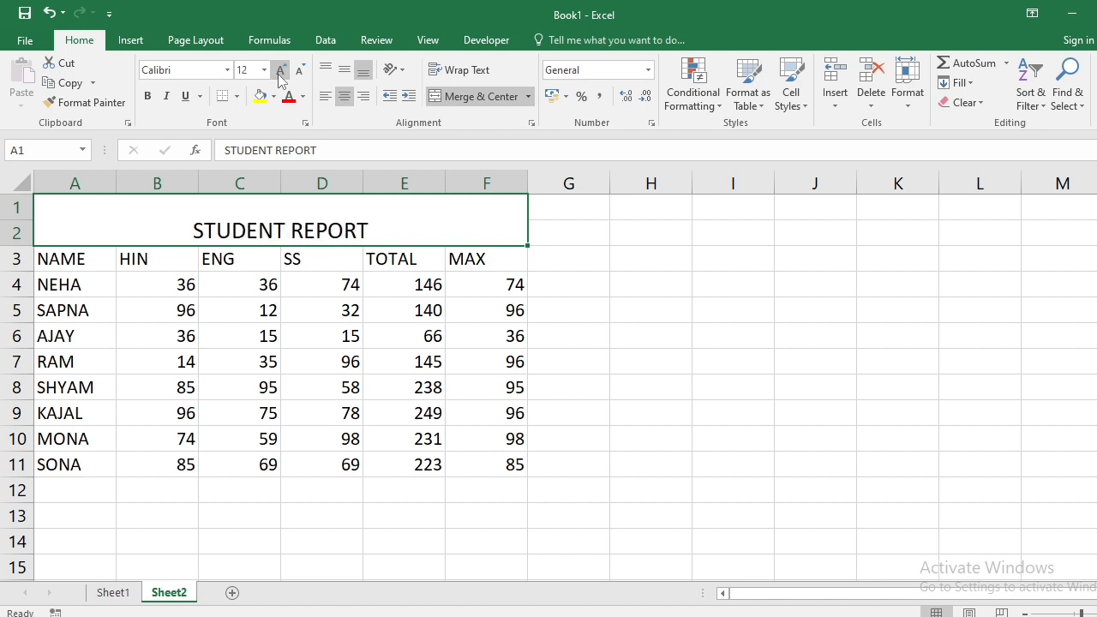
{"action": "left_click", "coordinate": [279, 74]}
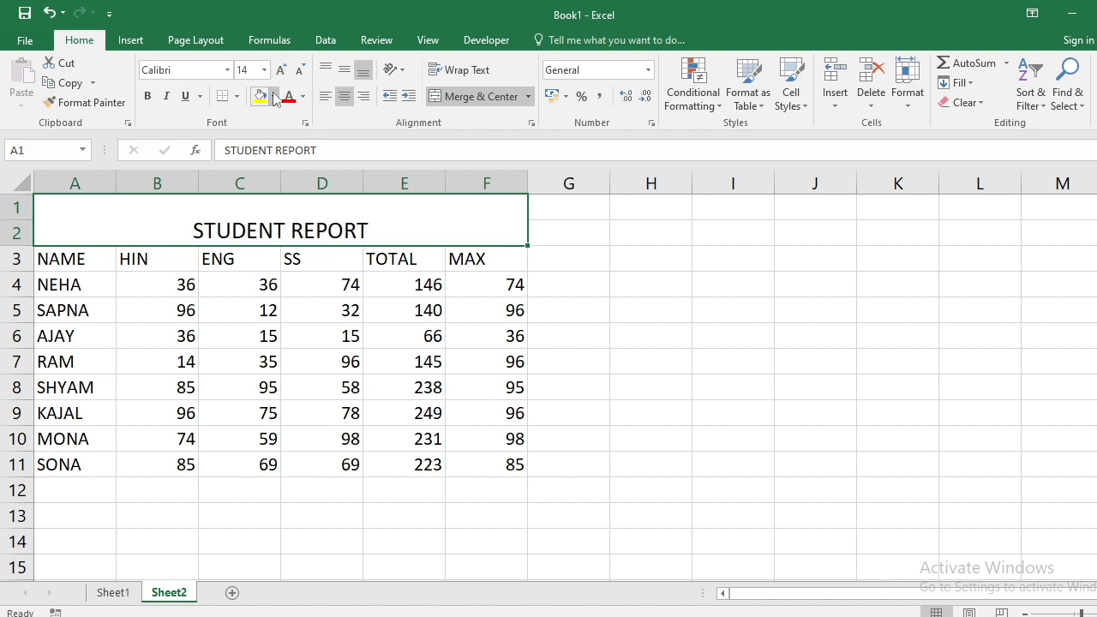
{"action": "left_click", "coordinate": [273, 96]}
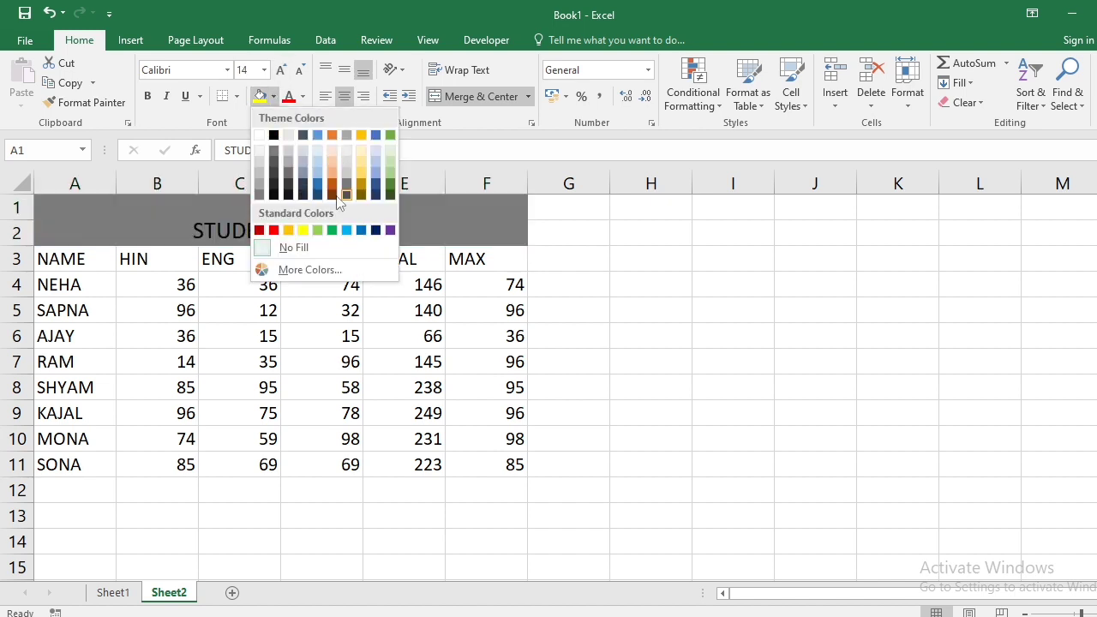
{"action": "left_click", "coordinate": [305, 231]}
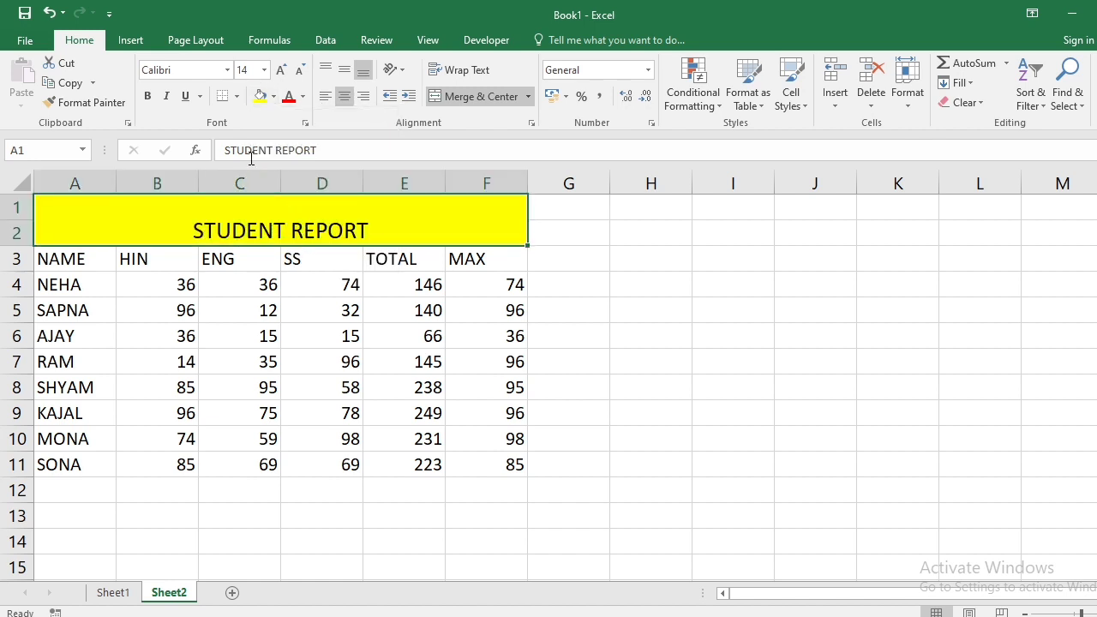
{"action": "left_click", "coordinate": [238, 97]}
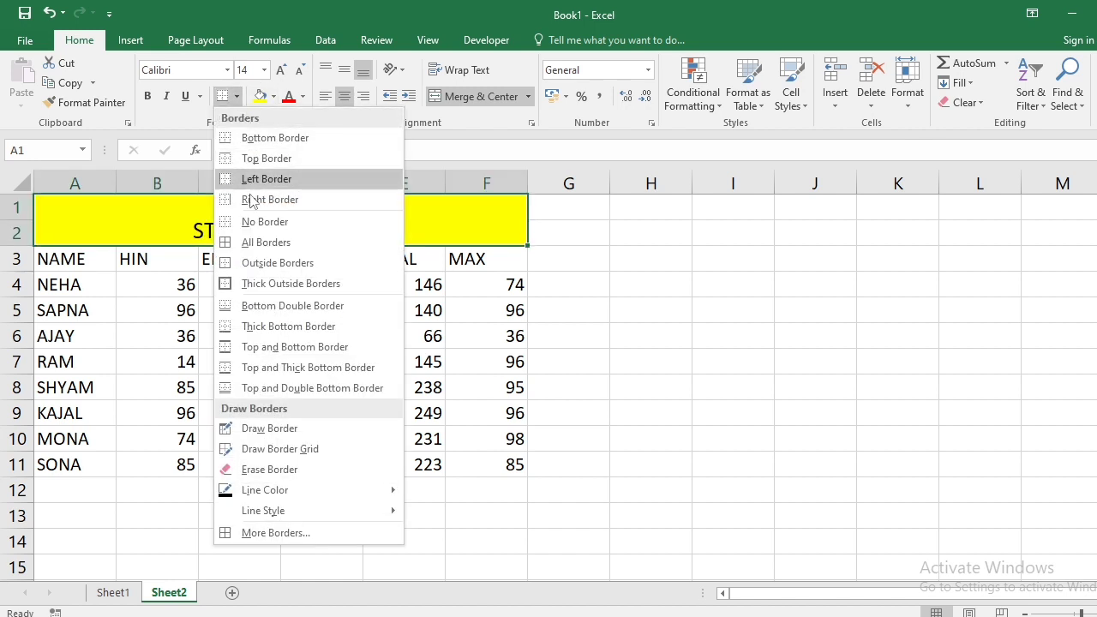
{"action": "left_click", "coordinate": [256, 241]}
{"action": "left_click", "coordinate": [264, 305]}
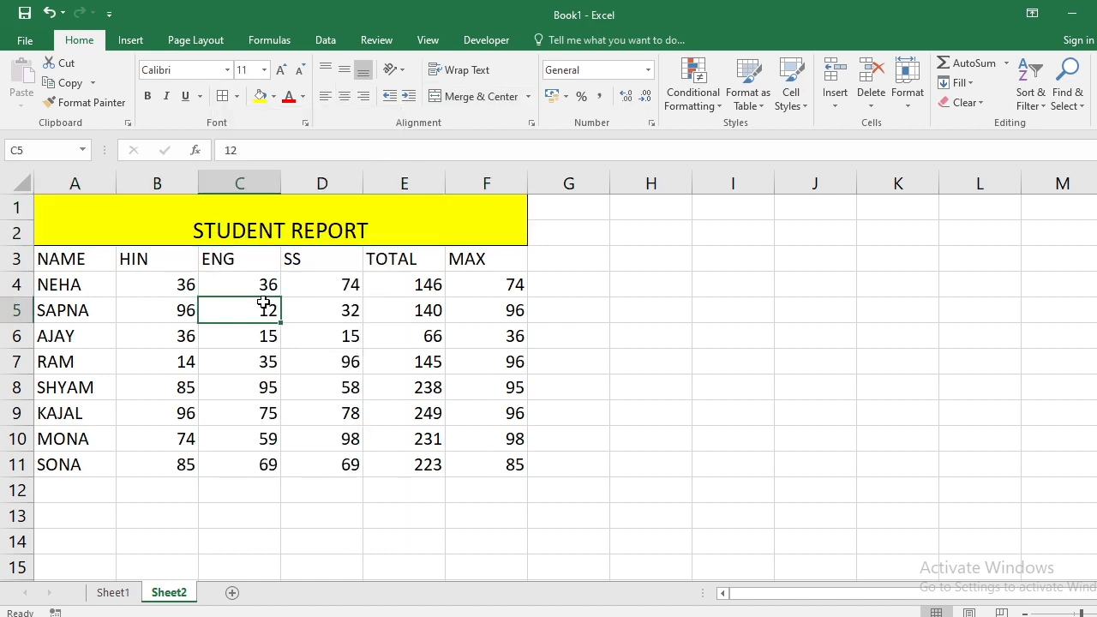
{"action": "left_click", "coordinate": [286, 218]}
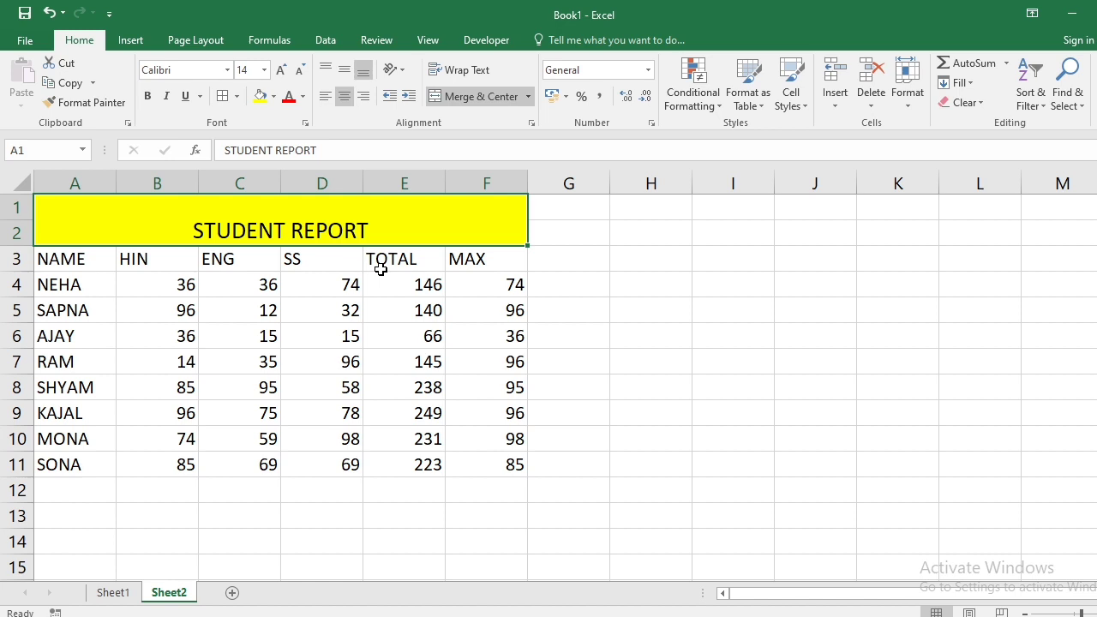
{"action": "left_click", "coordinate": [326, 76]}
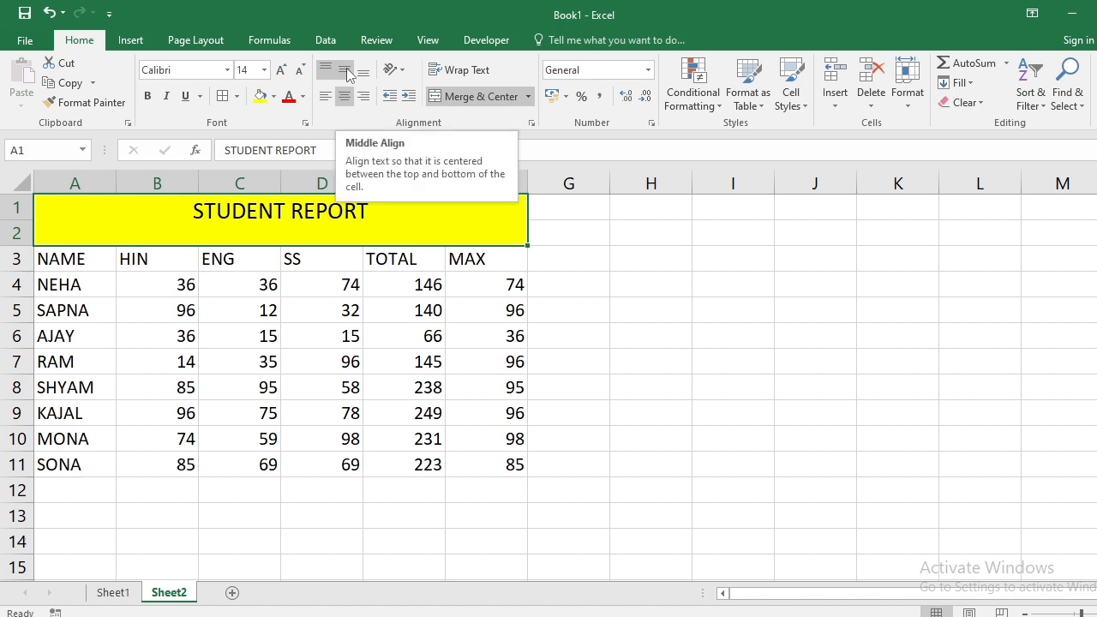
{"action": "left_click", "coordinate": [345, 72]}
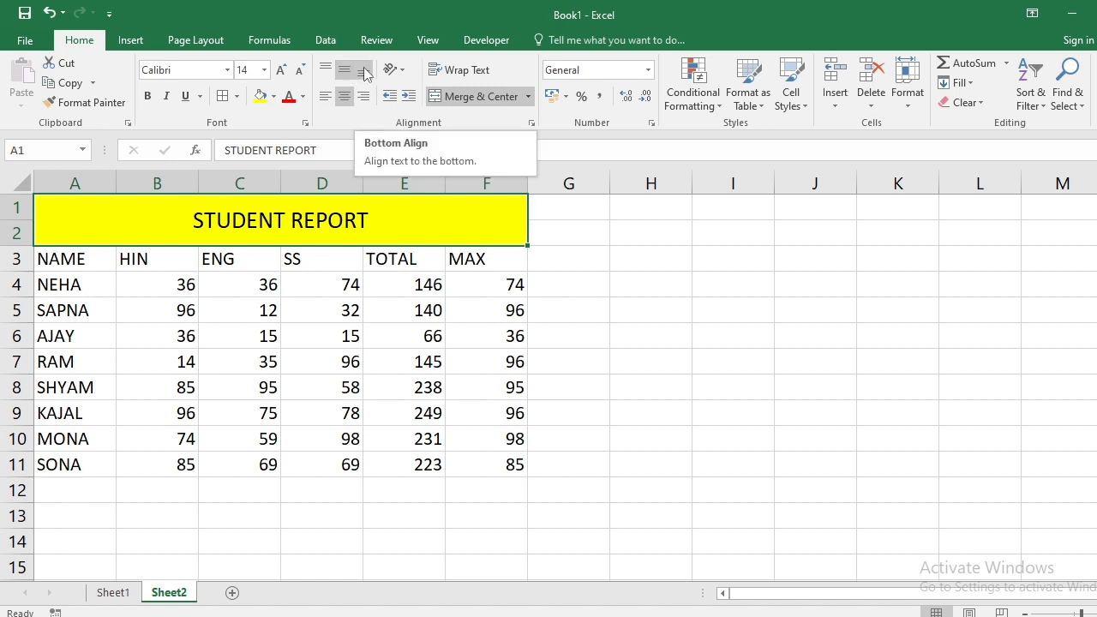
{"action": "left_click", "coordinate": [364, 72]}
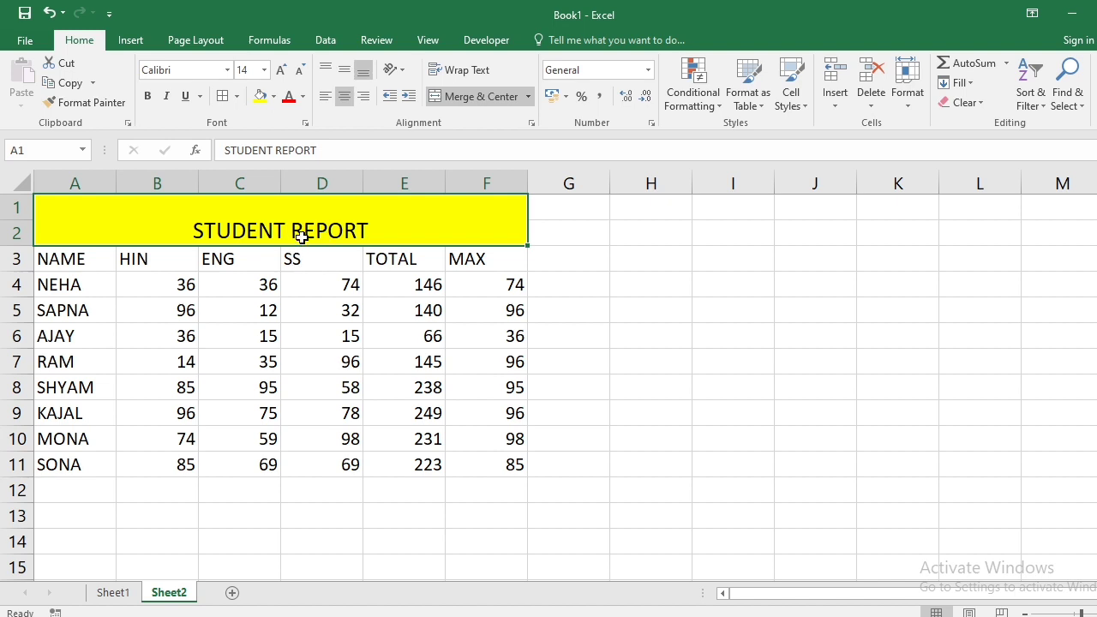
- Try left and right alignment, then centre the title horizontally and with Middle Align
{"action": "left_click", "coordinate": [324, 97]}
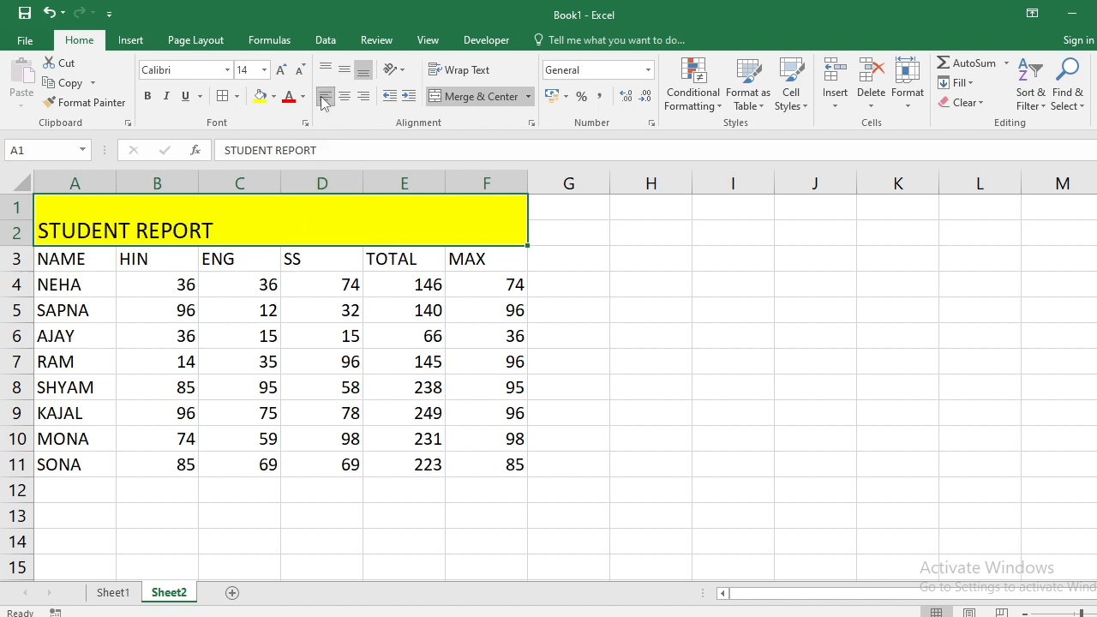
{"action": "left_click", "coordinate": [343, 98]}
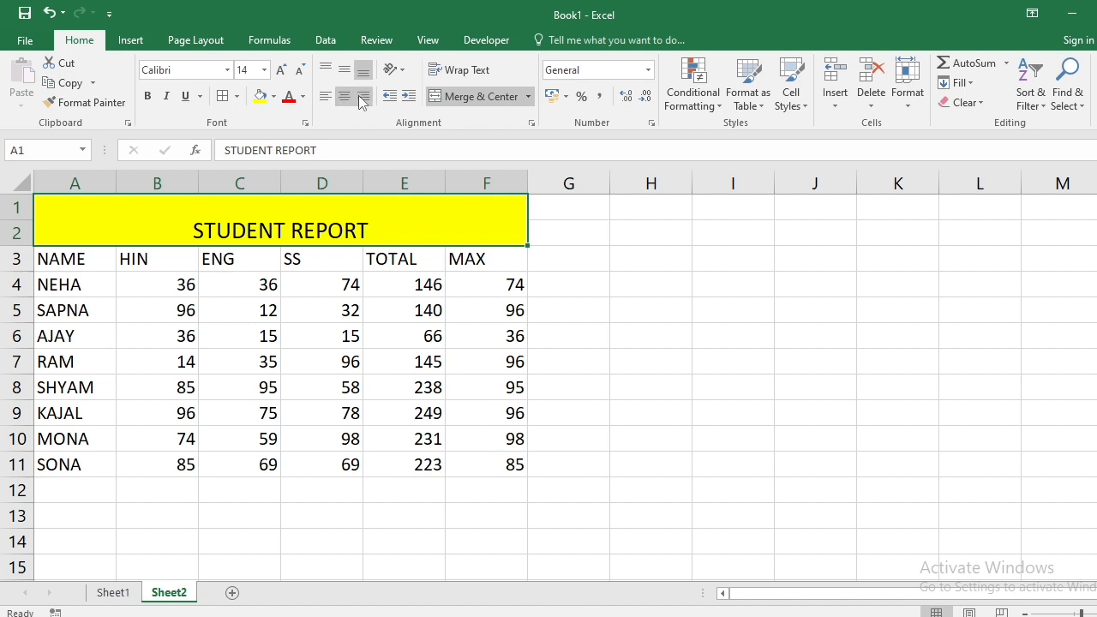
{"action": "left_click", "coordinate": [361, 98]}
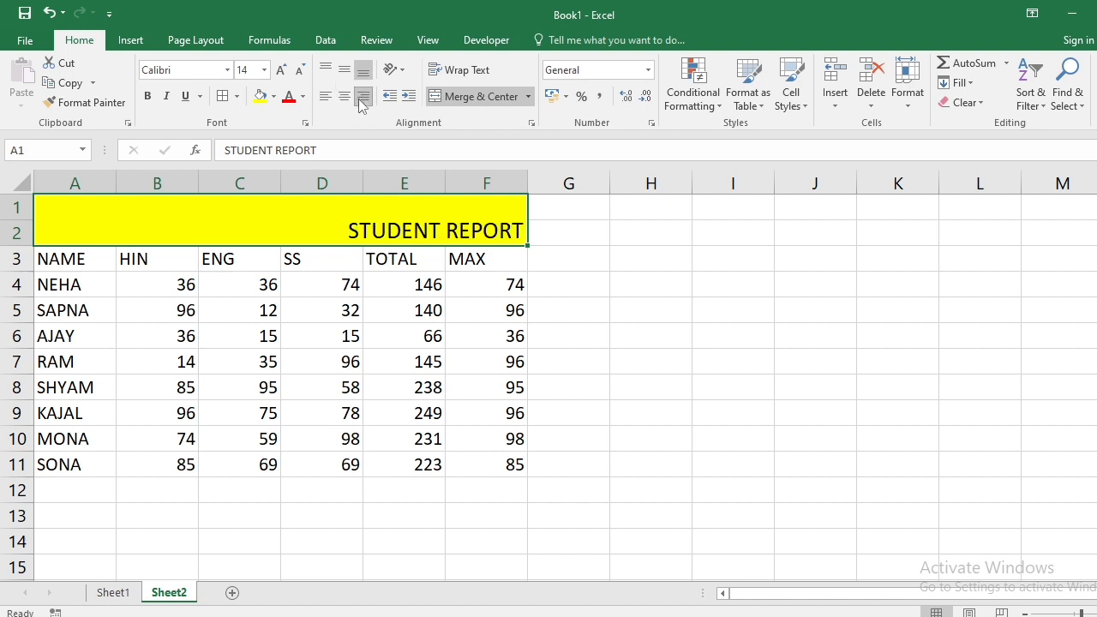
{"action": "left_click", "coordinate": [348, 101]}
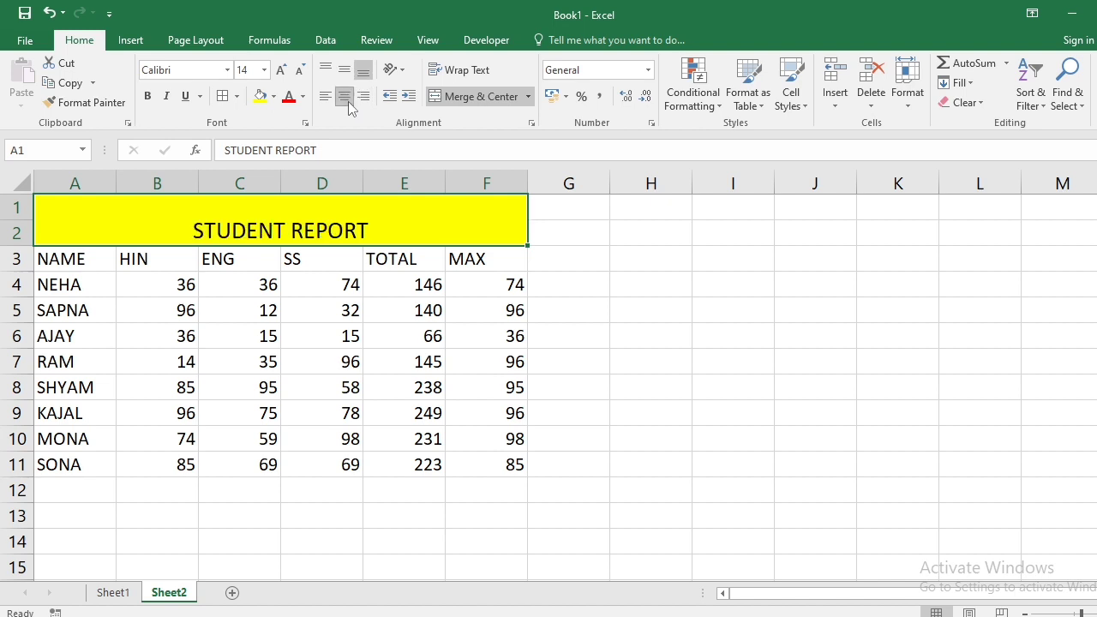
{"action": "left_click", "coordinate": [344, 70]}
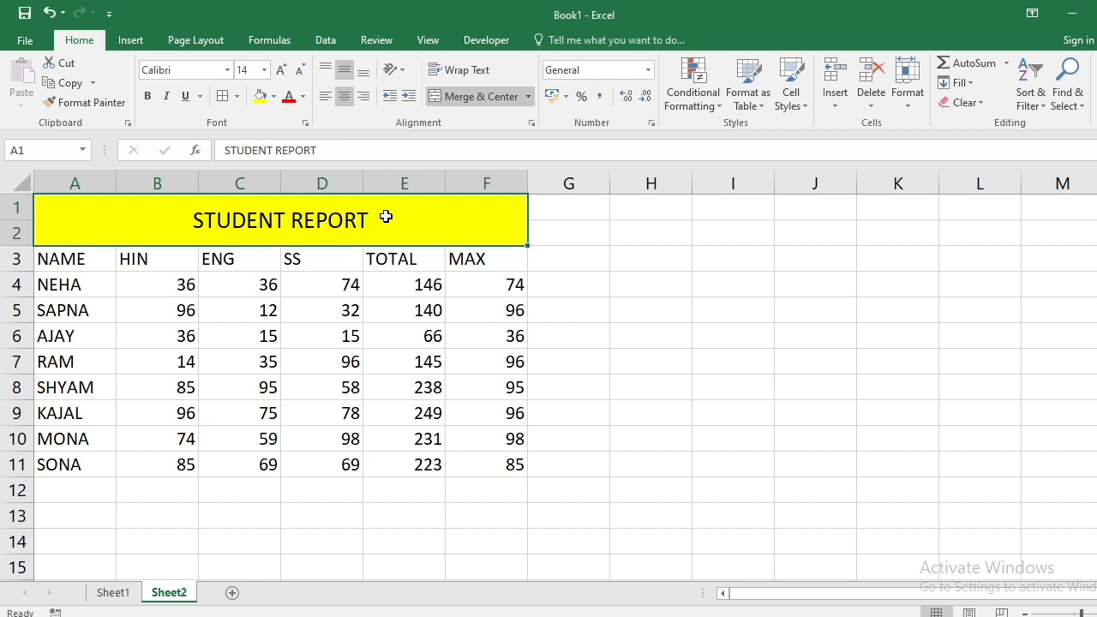
- Indent the title fourteen steps to the right with Increase Indent
{"action": "left_click", "coordinate": [411, 96]}
{"action": "left_click", "coordinate": [411, 95]}
{"action": "left_click", "coordinate": [411, 95]}
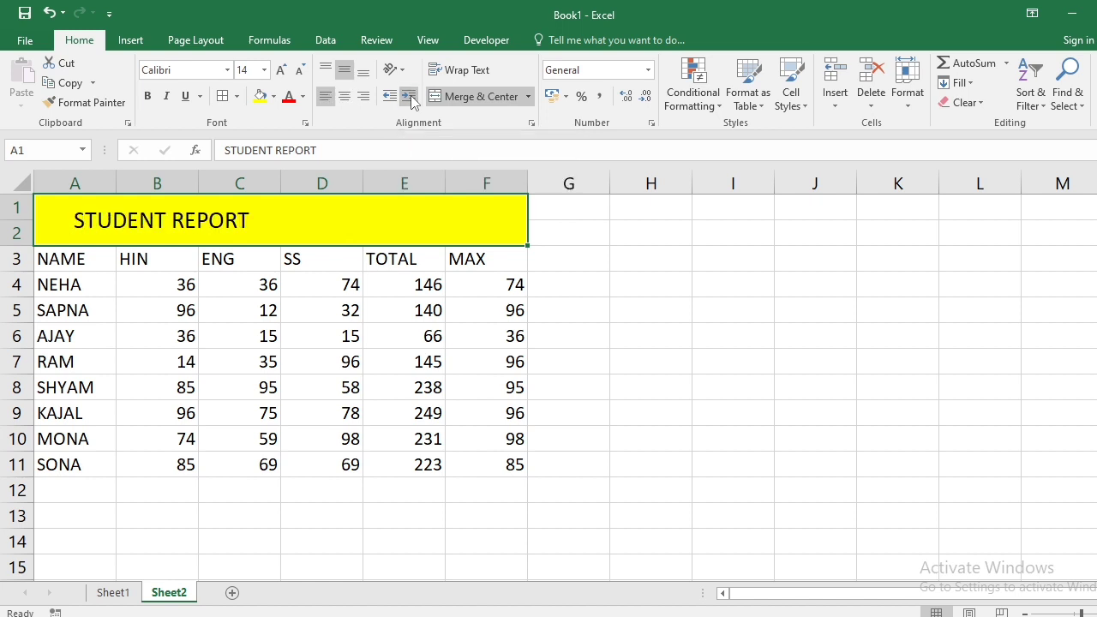
{"action": "left_click", "coordinate": [410, 96]}
{"action": "left_click", "coordinate": [411, 96]}
{"action": "left_click", "coordinate": [410, 96]}
{"action": "left_click", "coordinate": [410, 96]}
{"action": "left_click", "coordinate": [411, 96]}
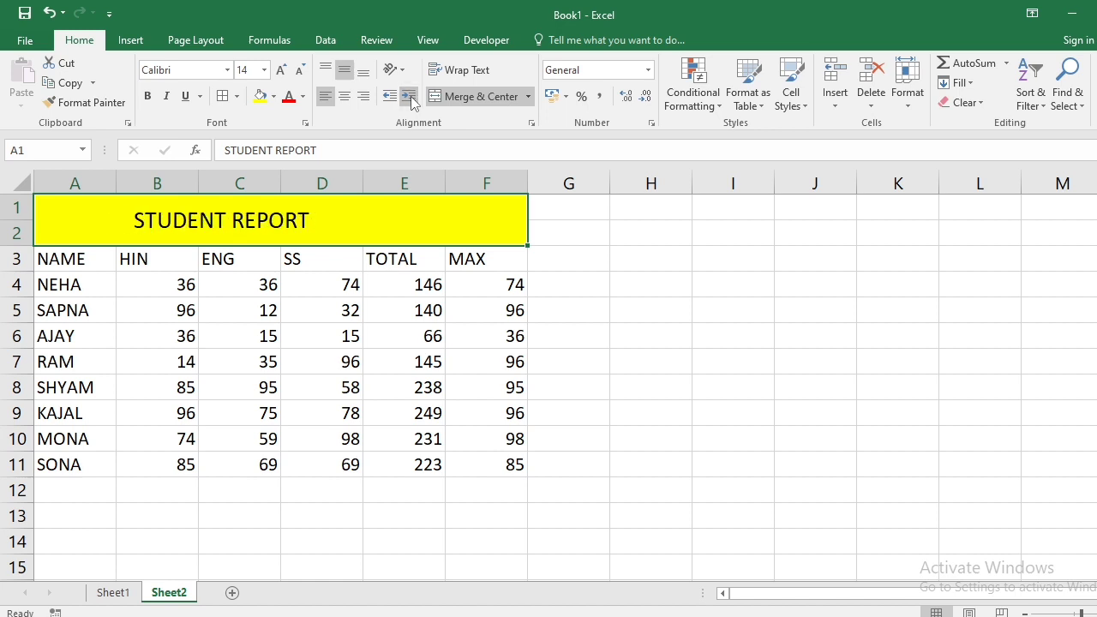
{"action": "left_click", "coordinate": [411, 96]}
{"action": "left_click", "coordinate": [411, 96]}
{"action": "left_click", "coordinate": [410, 96]}
{"action": "left_click", "coordinate": [411, 96]}
{"action": "left_click", "coordinate": [410, 96]}
{"action": "left_click", "coordinate": [411, 96]}
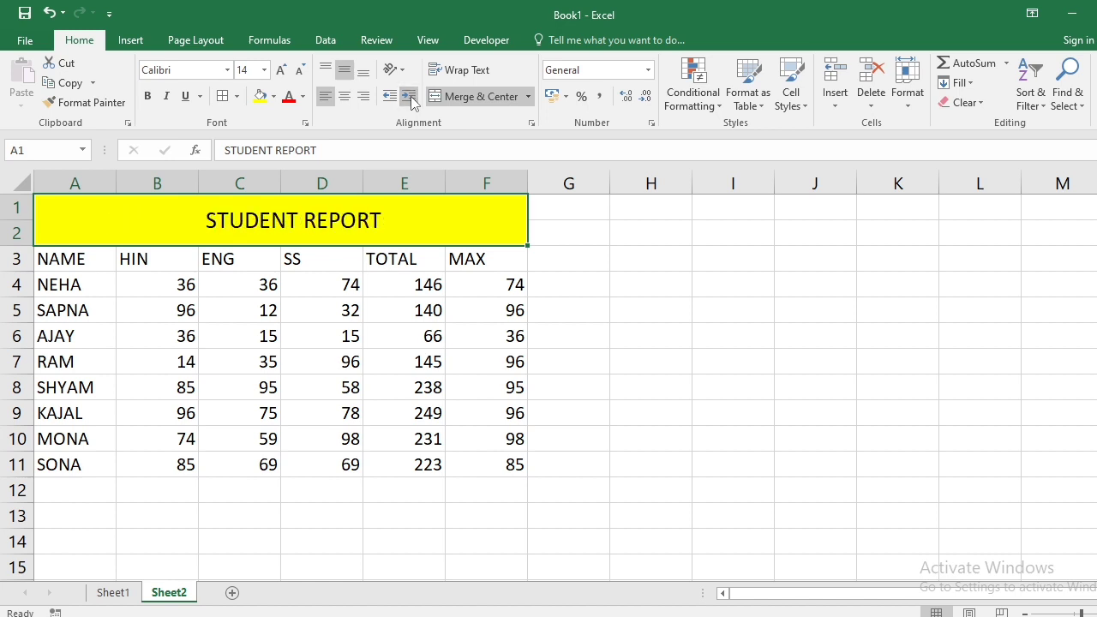
{"action": "left_click", "coordinate": [411, 96]}
{"action": "left_click", "coordinate": [411, 96]}
{"action": "left_click", "coordinate": [411, 96]}
{"action": "left_click", "coordinate": [410, 96]}
{"action": "left_click", "coordinate": [410, 96]}
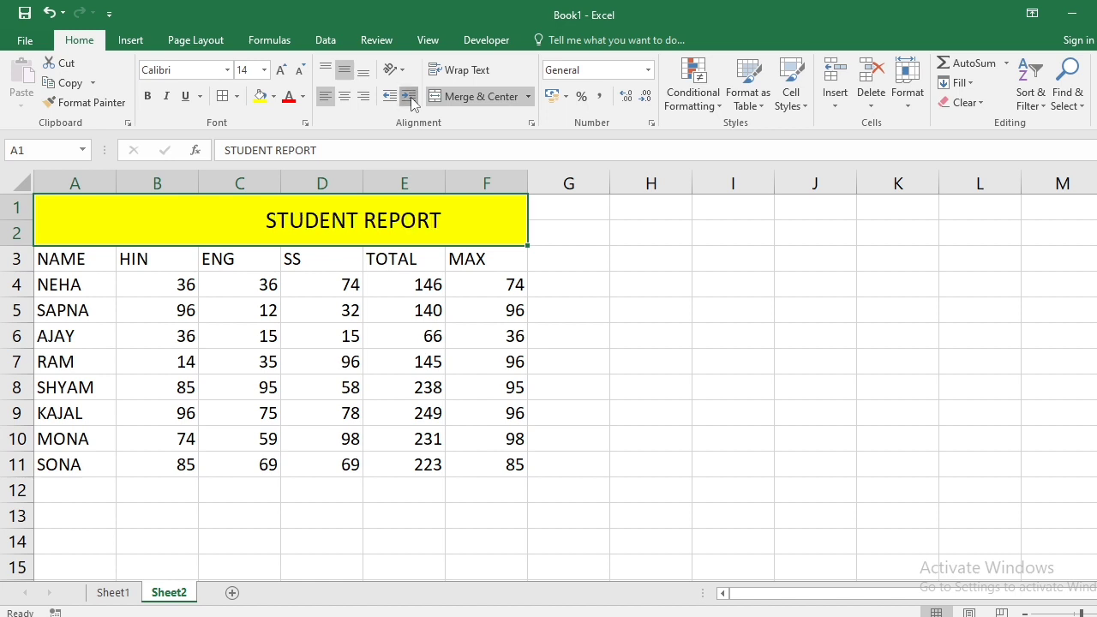
{"action": "left_click", "coordinate": [411, 96]}
- Reduce the title's indent six steps to bring it back near the left
{"action": "left_click", "coordinate": [390, 96]}
{"action": "left_click", "coordinate": [391, 96]}
{"action": "left_click", "coordinate": [390, 96]}
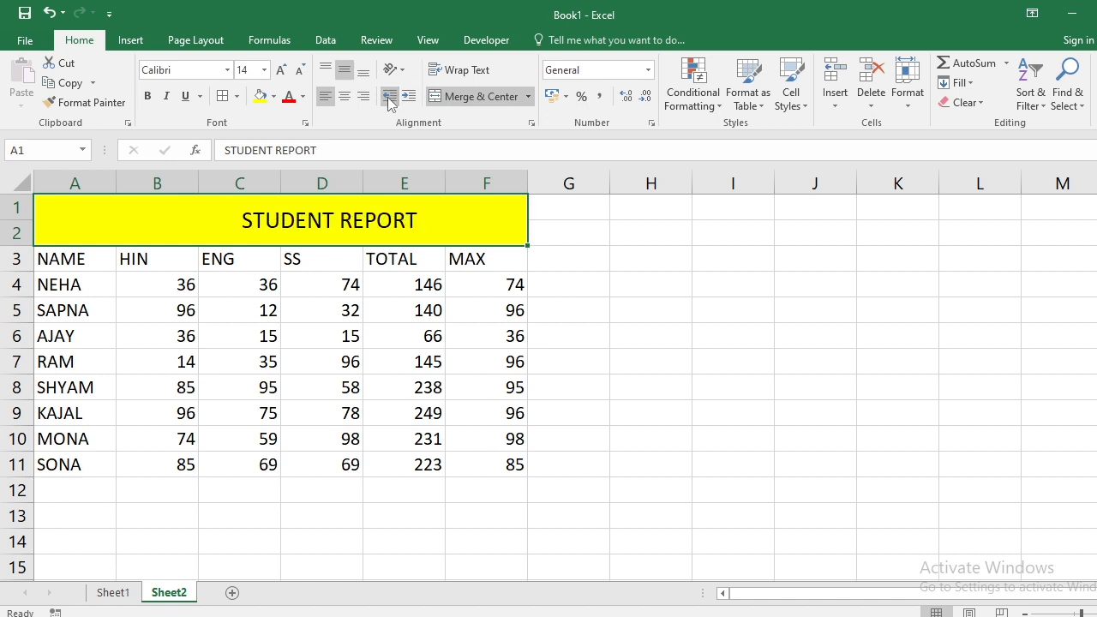
{"action": "left_click", "coordinate": [390, 96]}
{"action": "left_click", "coordinate": [390, 96]}
{"action": "left_click", "coordinate": [389, 99]}
{"action": "left_click", "coordinate": [389, 99]}
{"action": "left_click", "coordinate": [390, 99]}
{"action": "left_click", "coordinate": [389, 98]}
{"action": "left_click", "coordinate": [390, 99]}
{"action": "left_click", "coordinate": [389, 98]}
{"action": "left_click", "coordinate": [389, 99]}
{"action": "left_click", "coordinate": [390, 99]}
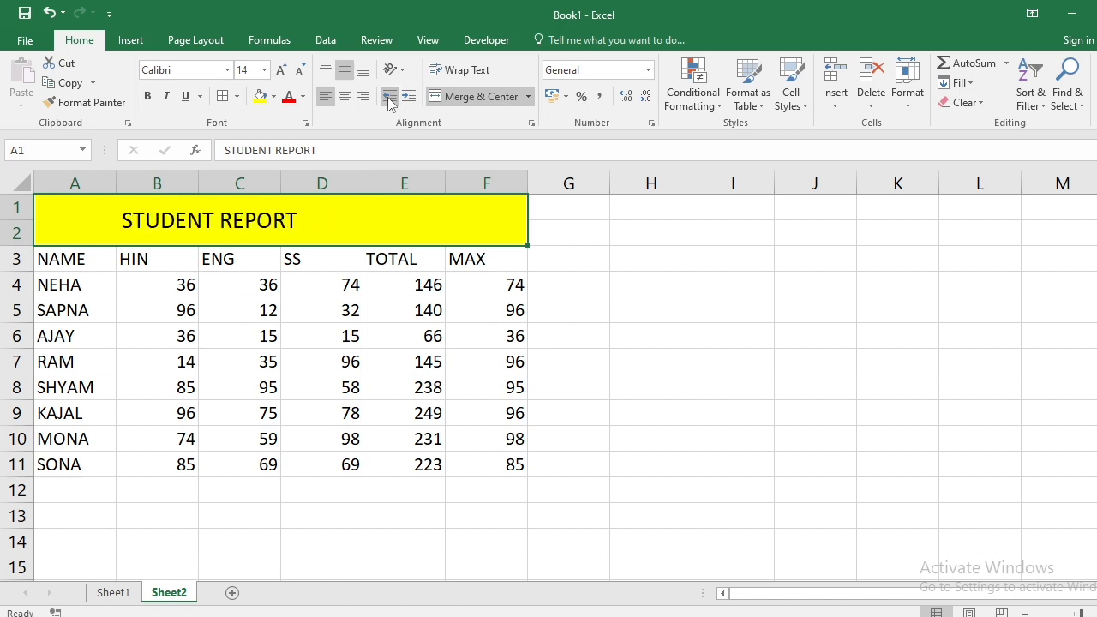
{"action": "left_click", "coordinate": [391, 98]}
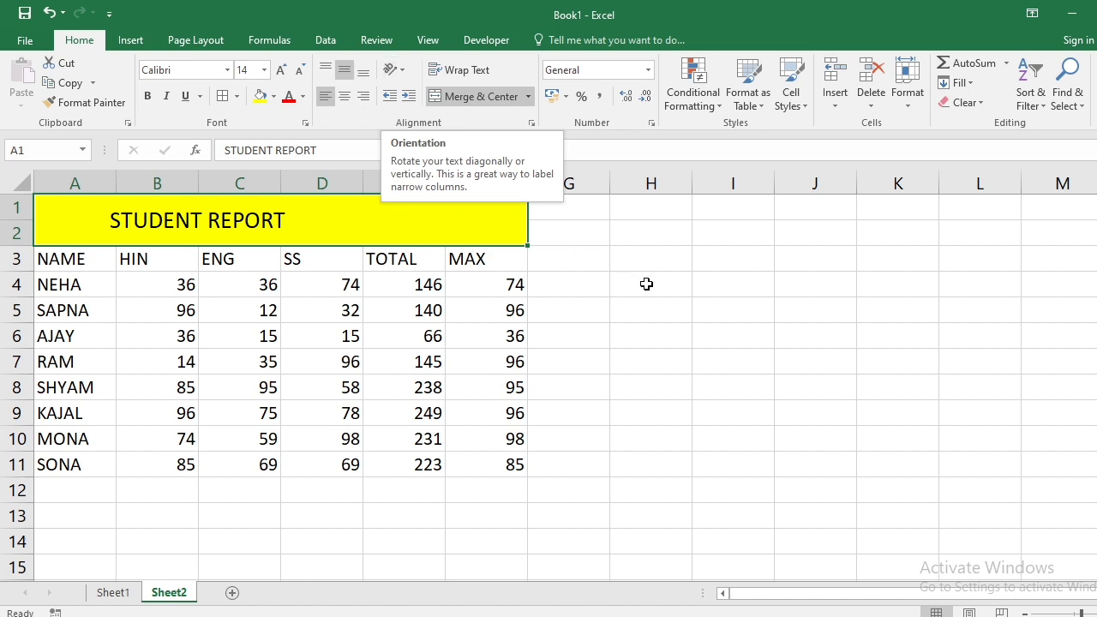
- Merge cells H3:J8 into one block beside the table and reselect it
{"action": "left_click_drag", "start_coordinate": [676, 260], "coordinate": [799, 396]}
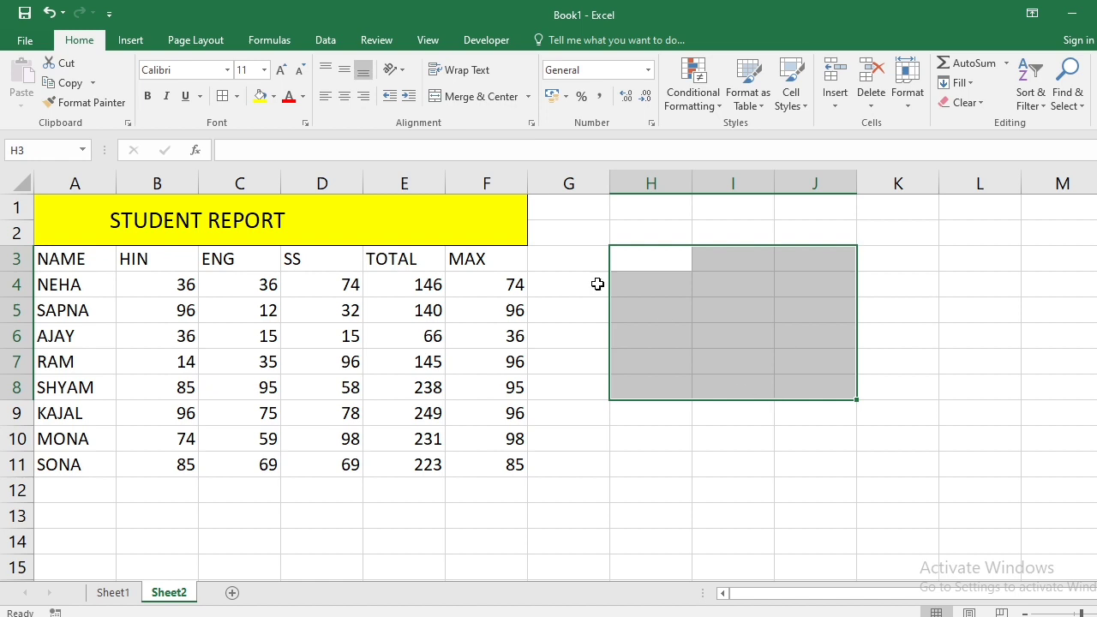
{"action": "left_click", "coordinate": [482, 100]}
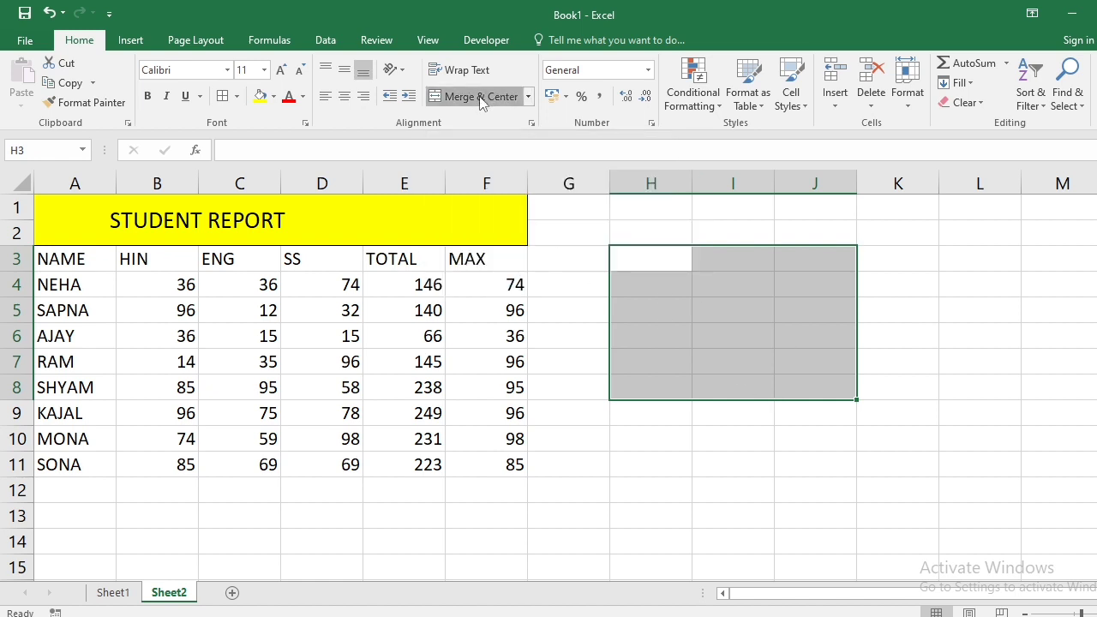
{"action": "left_click", "coordinate": [411, 216]}
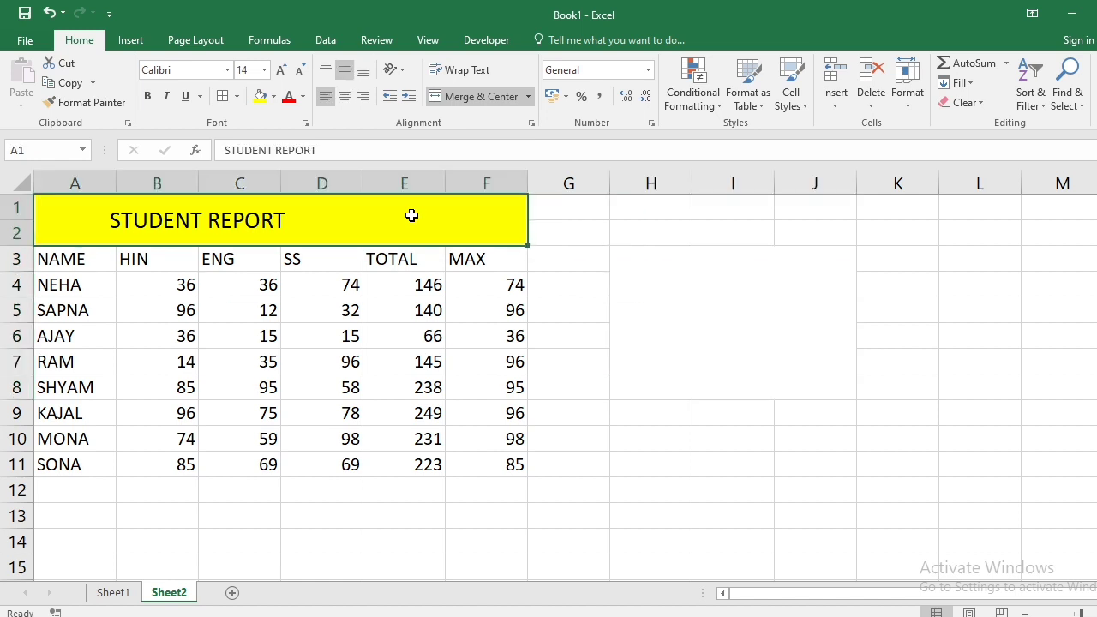
{"action": "left_click", "coordinate": [698, 311]}
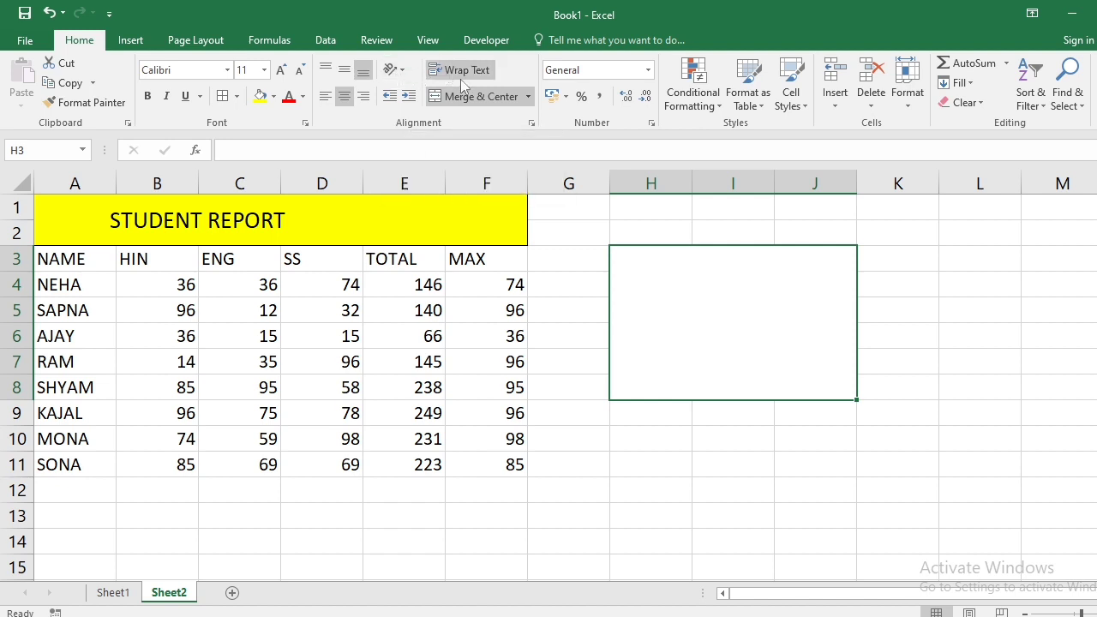
{"action": "left_click", "coordinate": [764, 459]}
{"action": "left_click", "coordinate": [753, 348]}
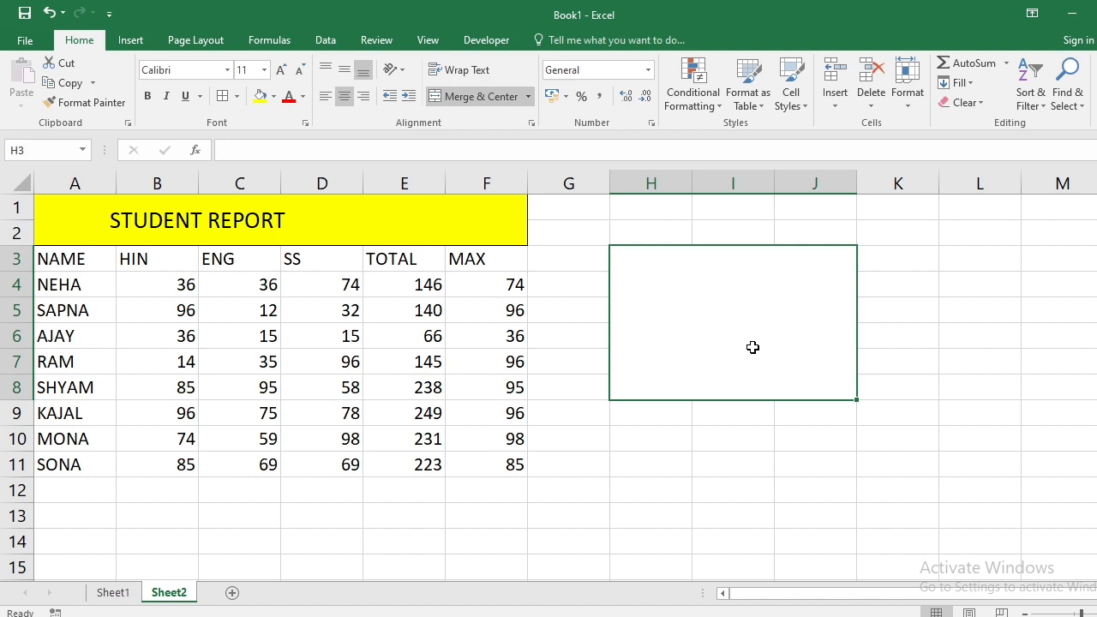
{"action": "type", "text": "6464F564654646354534F654654564"}
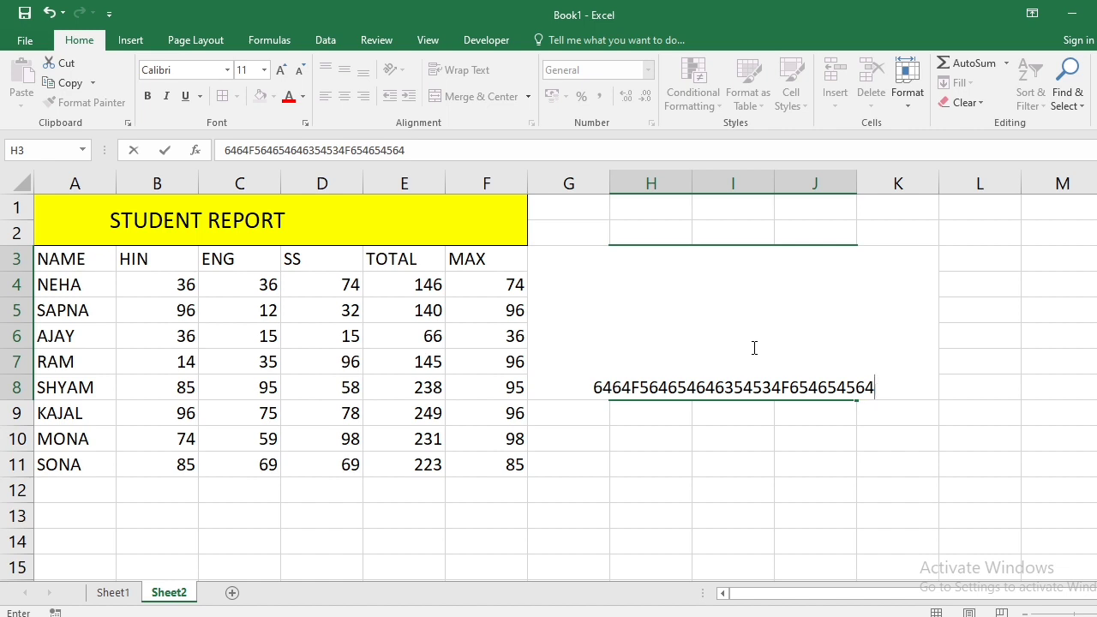
{"action": "key", "text": "Return"}
{"action": "left_click", "coordinate": [753, 347]}
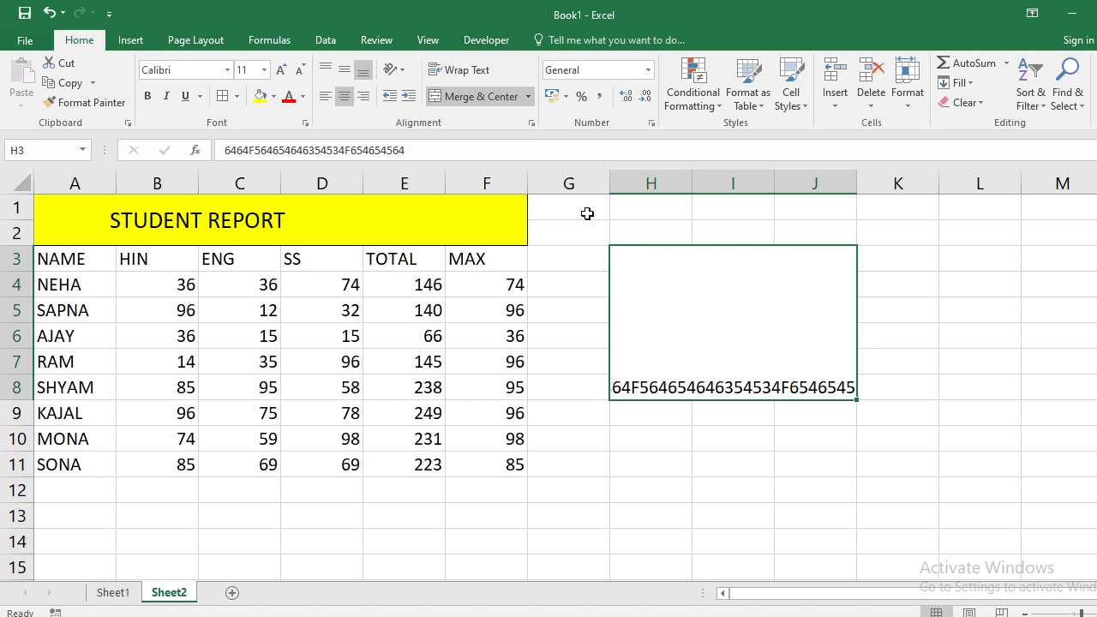
- Turn on Wrap Text, type a long S string, then undo and redo it repeatedly
{"action": "left_click", "coordinate": [467, 73]}
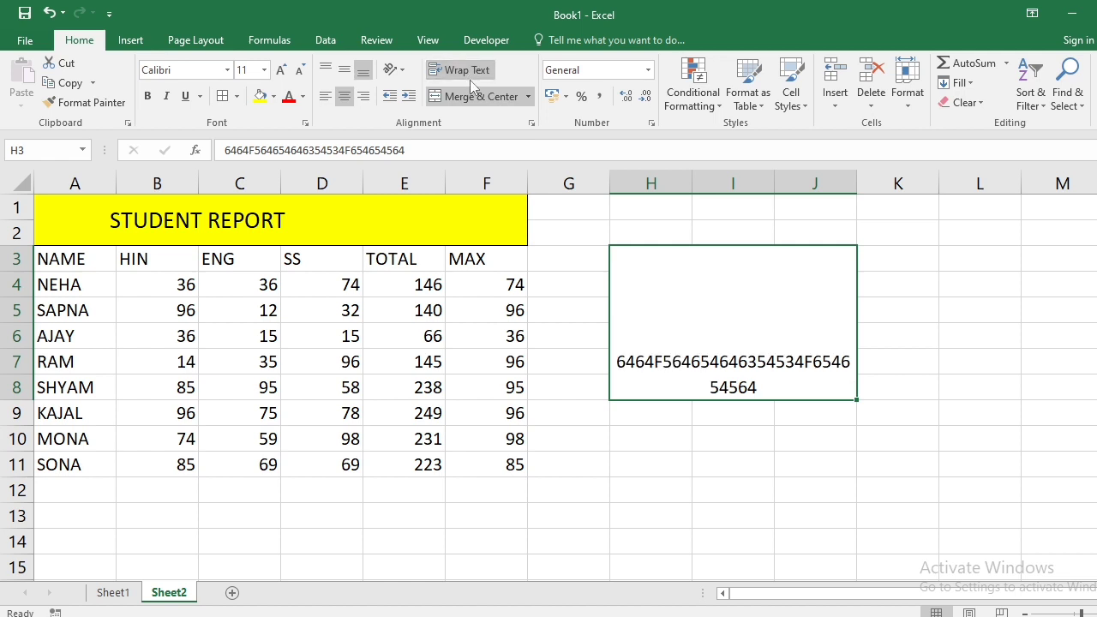
{"action": "type", "text": "JS"}
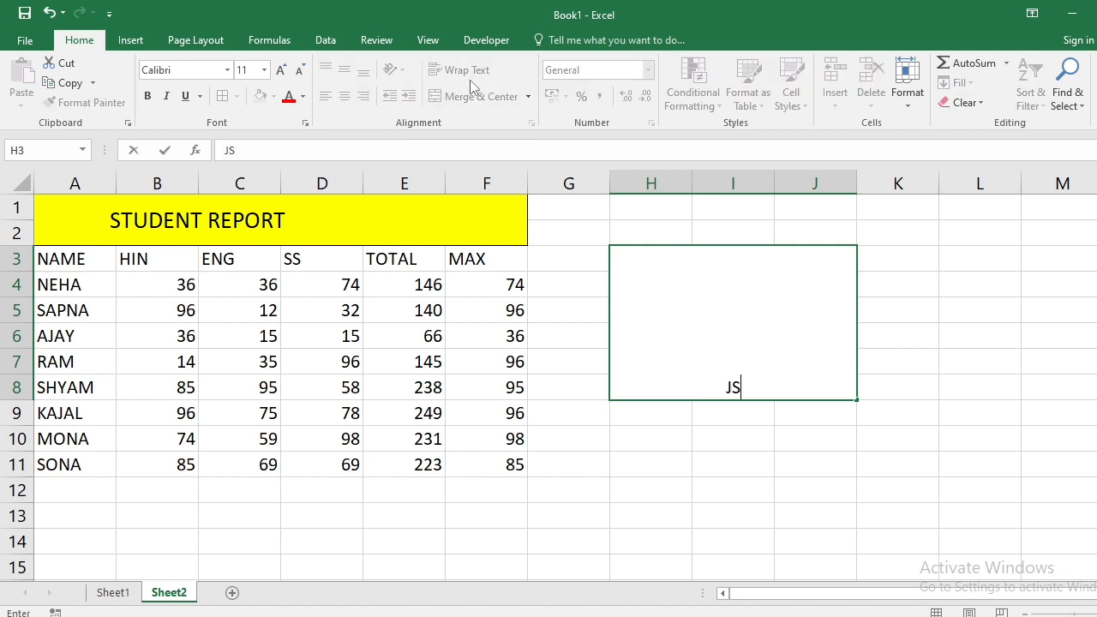
{"action": "type", "text": "SSSSSSSSSSSSSSSSSSSSSSSSSSSSSSSSSSSSSSSSSSSSSSSSSSSSSSSSSSSSSSSSSSSSSSSSSSSSSSSSSSSSSSSSG"}
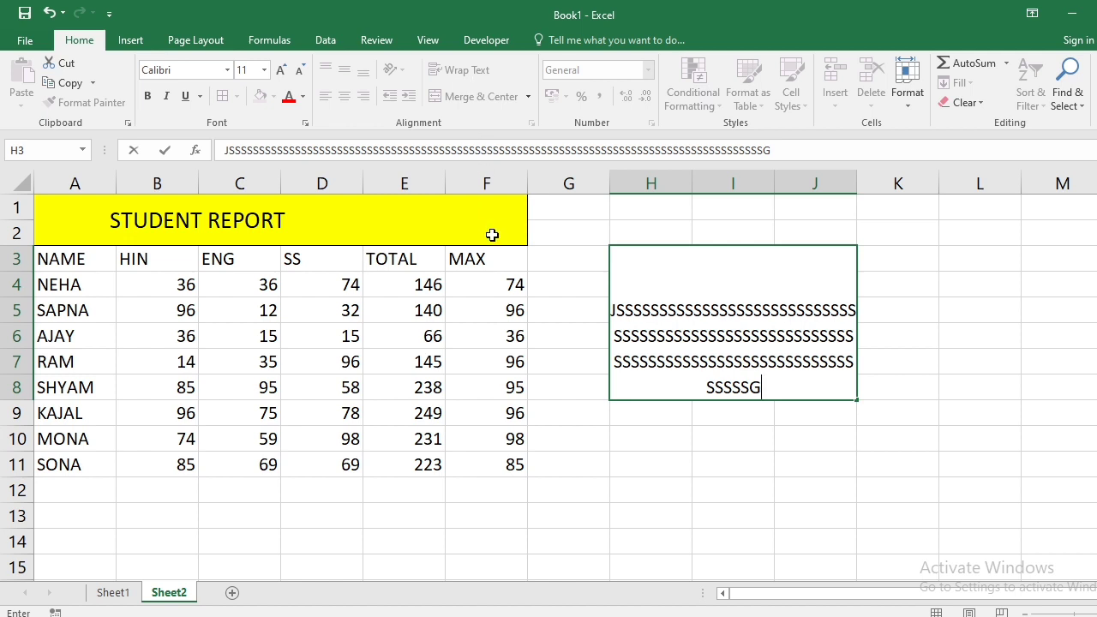
{"action": "key", "text": "ctrl+z"}
{"action": "key", "text": "ctrl+y"}
{"action": "key", "text": "ctrl+z"}
{"action": "key", "text": "ctrl+y"}
{"action": "key", "text": "ctrl+z"}
{"action": "key", "text": "ctrl+y"}
{"action": "key", "text": "ctrl+z"}
{"action": "key", "text": "ctrl+y"}
{"action": "key", "text": "ctrl+z"}
{"action": "key", "text": "ctrl+y"}
{"action": "key", "text": "ctrl+z"}
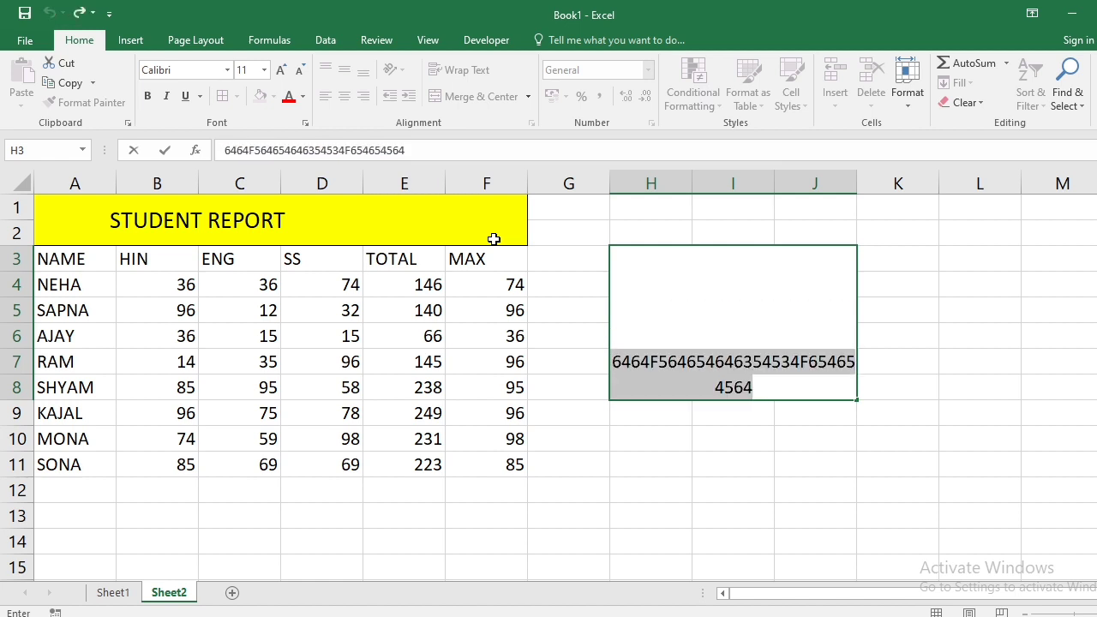
- Replace the merged cell's contents with the value 1
{"action": "key", "text": "Delete"}
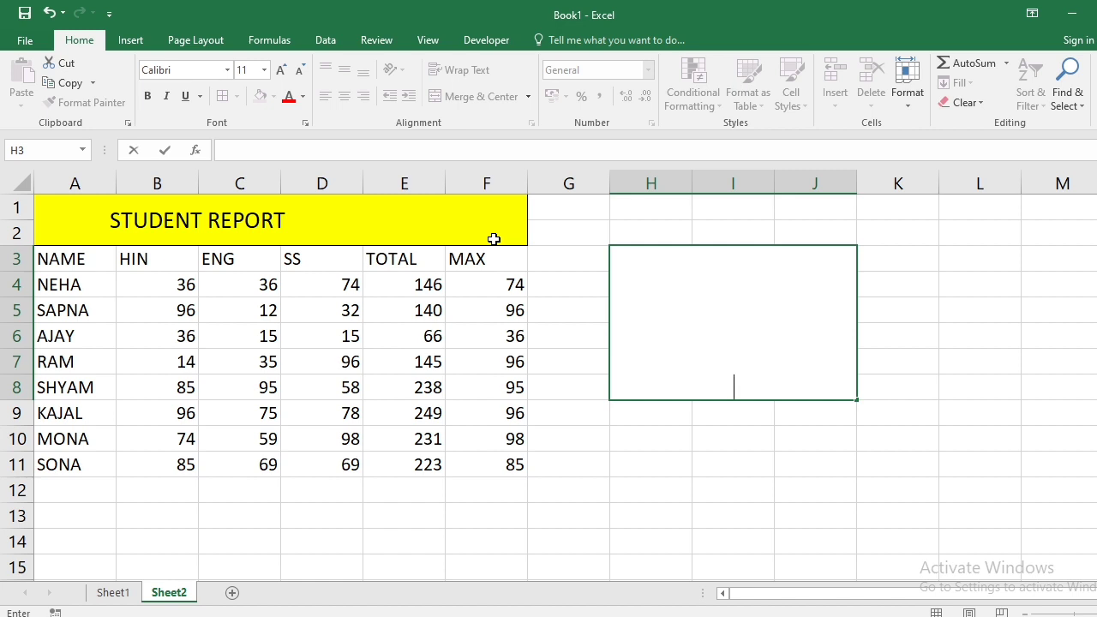
{"action": "type", "text": "1"}
{"action": "key", "text": "Return"}
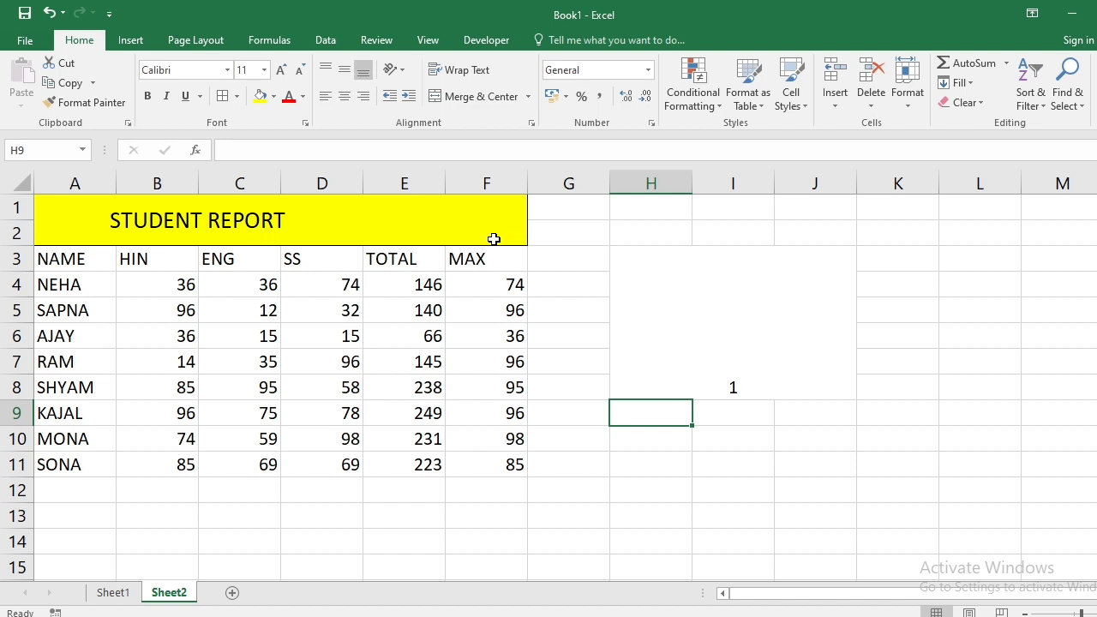
- Open the merged cell's value 1 for editing and confirm it unchanged
{"action": "left_click", "coordinate": [732, 297]}
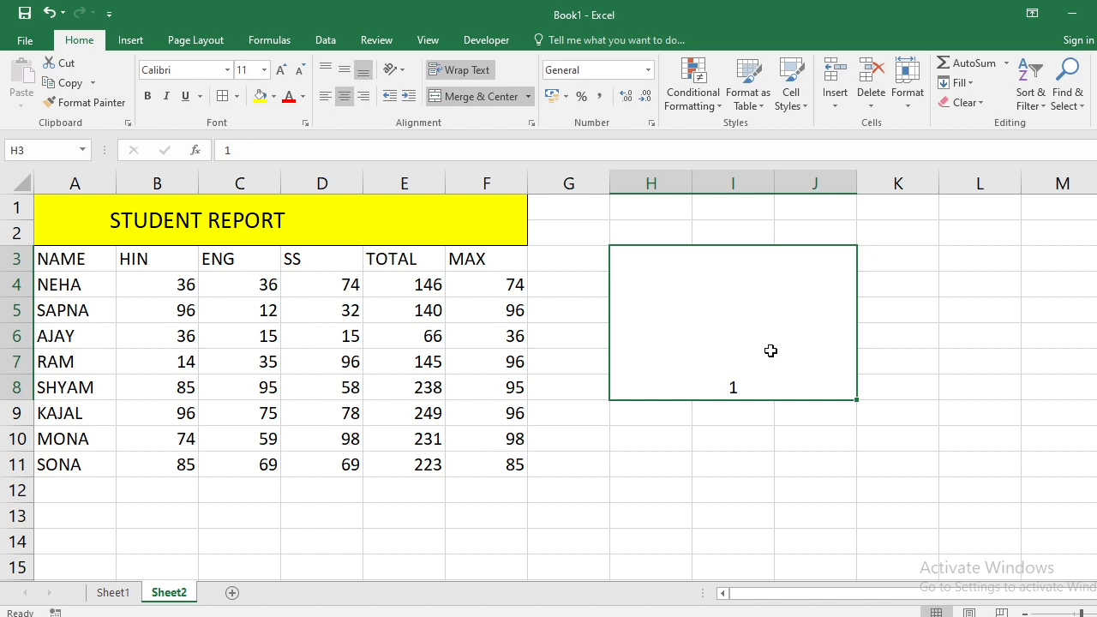
{"action": "double_click", "coordinate": [742, 388]}
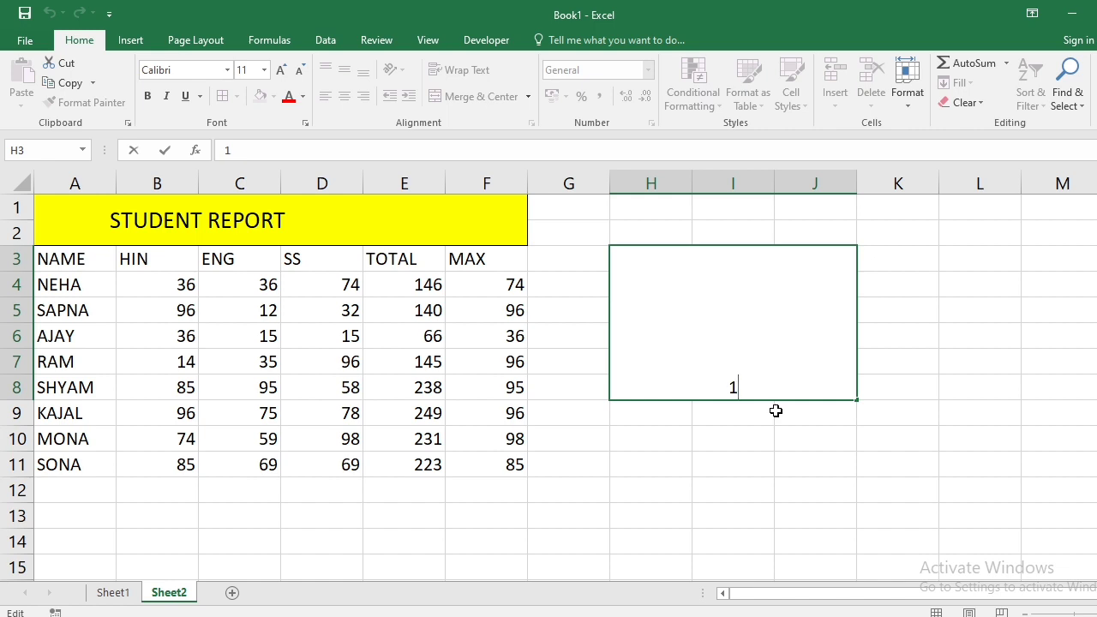
{"action": "key", "text": "ctrl+Return"}
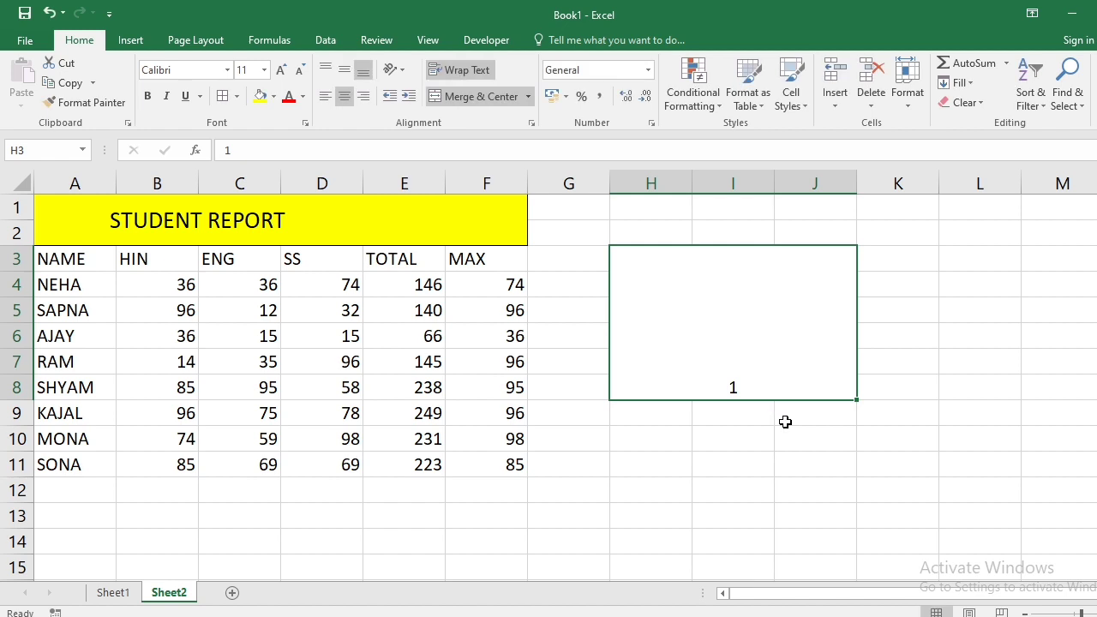
{"action": "left_click", "coordinate": [782, 421]}
{"action": "left_click", "coordinate": [739, 385]}
- Add 2, 3, 4 and 5 on separate lines below 1 inside the cell
{"action": "double_click", "coordinate": [742, 384]}
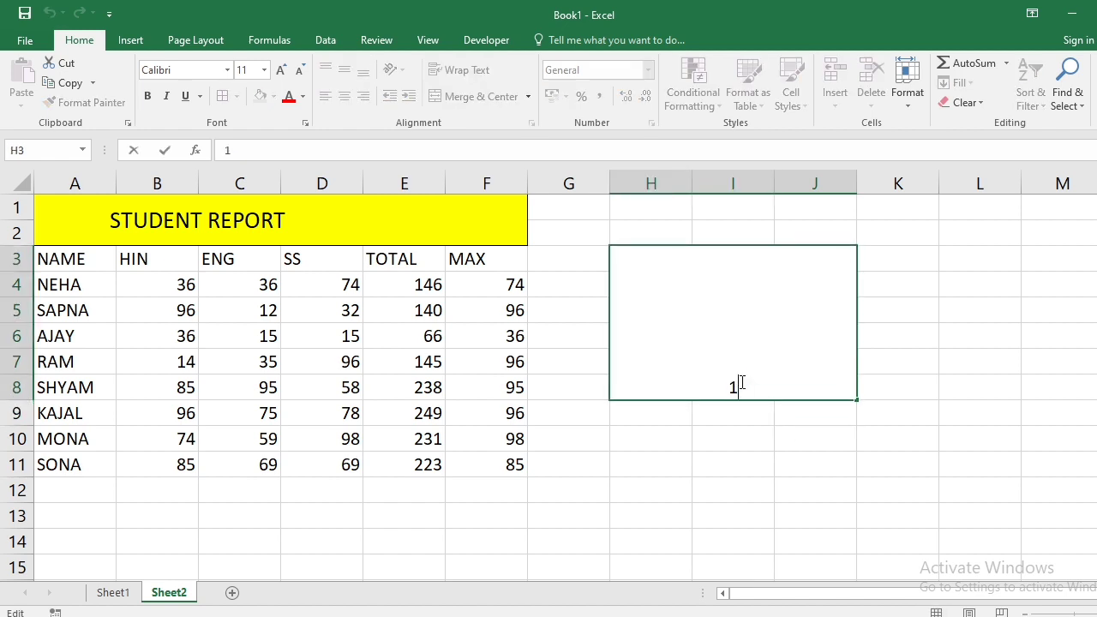
{"action": "key", "text": "alt+Return"}
{"action": "type", "text": "2"}
{"action": "key", "text": "alt+Return"}
{"action": "type", "text": "3"}
{"action": "key", "text": "alt+Return"}
{"action": "type", "text": "♦"}
{"action": "key", "text": "BackSpace"}
{"action": "type", "text": "4"}
{"action": "key", "text": "alt+Return"}
{"action": "type", "text": "5"}
- Undo the multi-line entry and delete the 1, leaving the cell empty
{"action": "key", "text": "ctrl+z"}
{"action": "key", "text": "BackSpace"}
{"action": "key", "text": "Return"}
{"action": "left_click", "coordinate": [740, 381]}
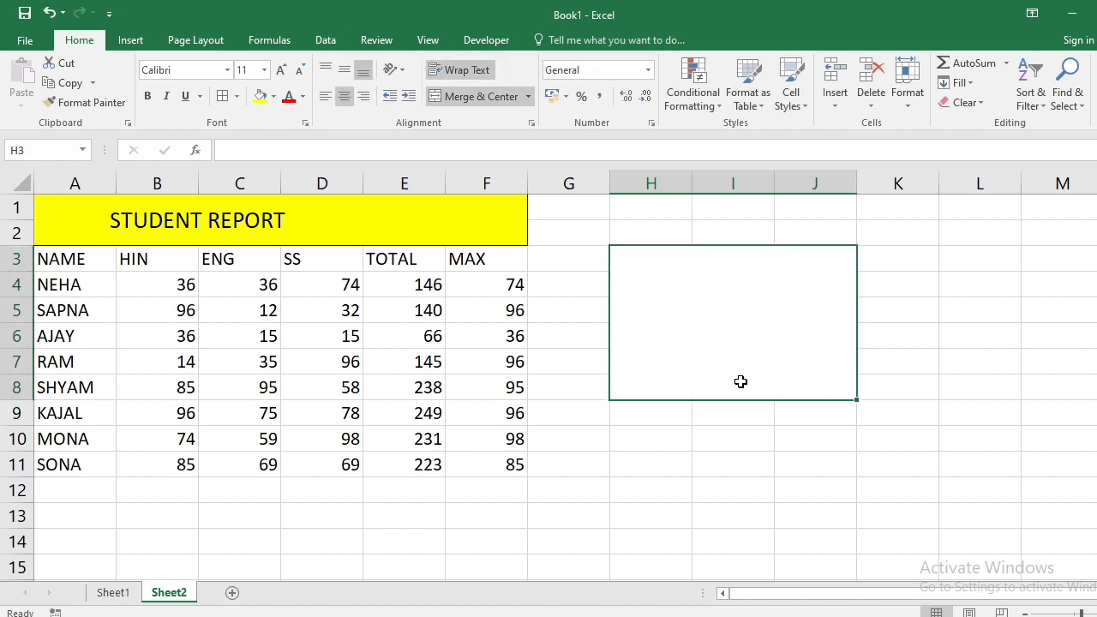
- Type a student's name into the merged H3:J8 block
{"action": "type", "text": "NIKKI"}
{"action": "key", "text": "Return"}
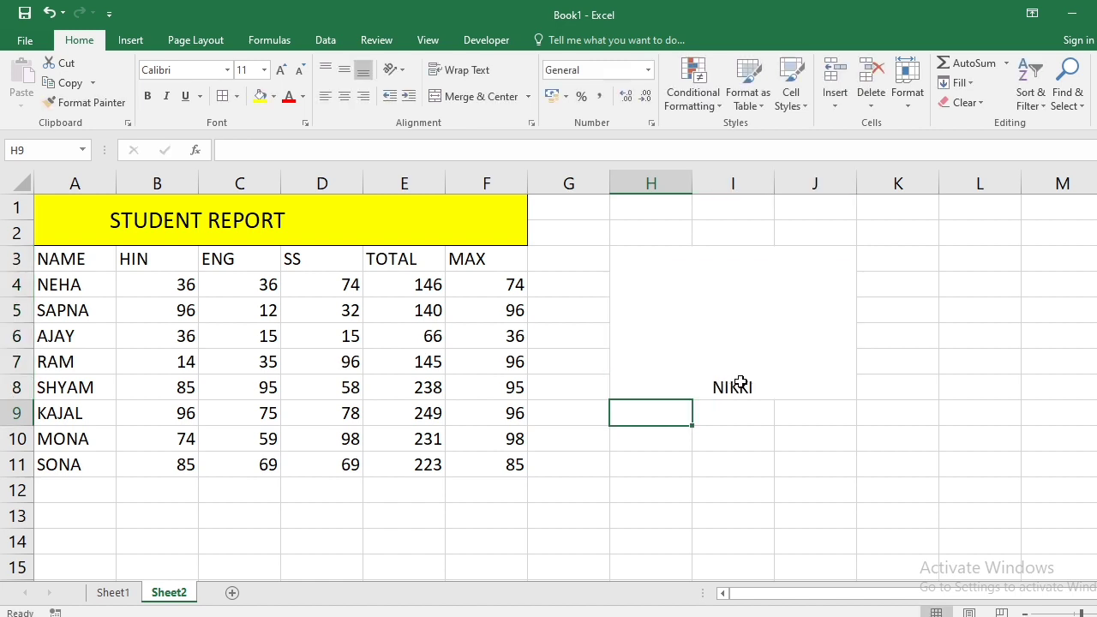
{"action": "left_click", "coordinate": [741, 383]}
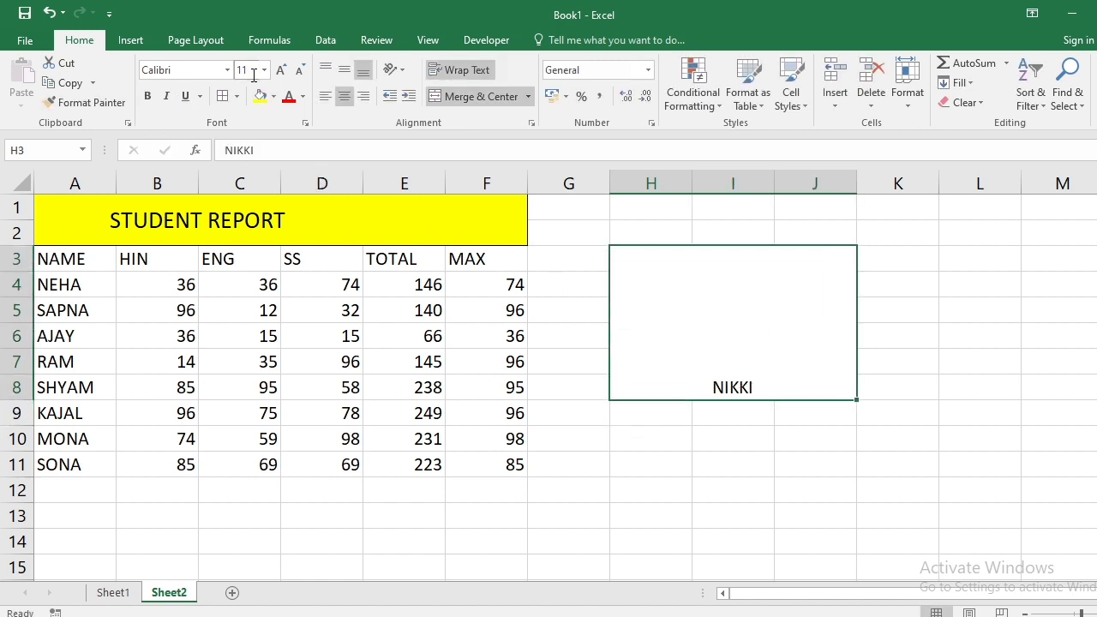
- Enlarge the name to size 16, make it bold, and centre it both ways
{"action": "left_click", "coordinate": [280, 70]}
{"action": "left_click", "coordinate": [280, 69]}
{"action": "left_click", "coordinate": [280, 69]}
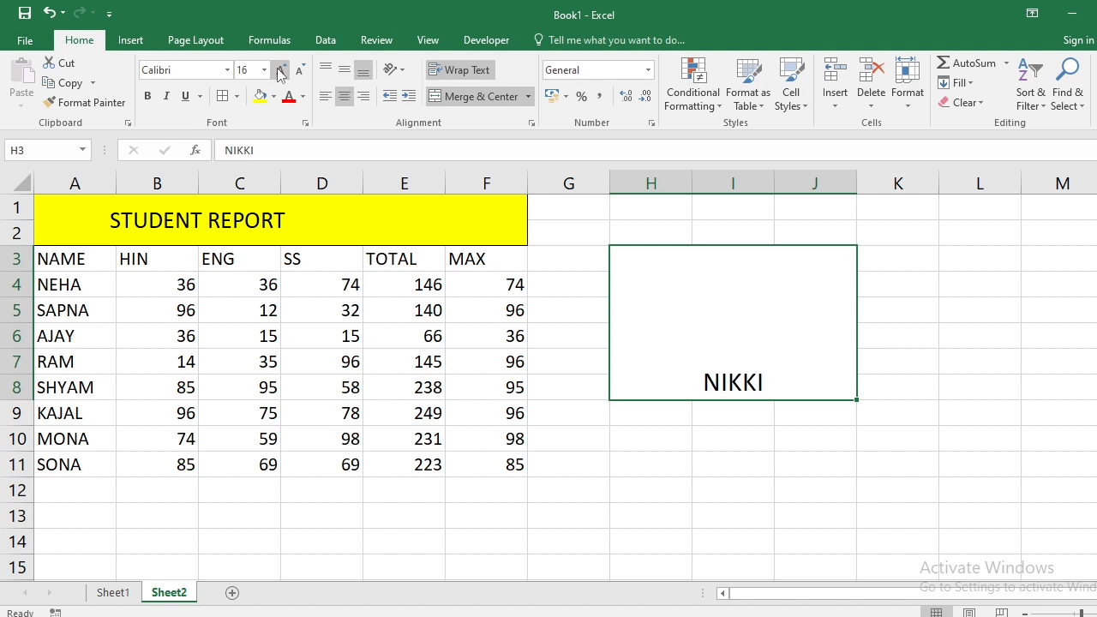
{"action": "left_click", "coordinate": [144, 96]}
{"action": "left_click", "coordinate": [344, 69]}
{"action": "left_click", "coordinate": [344, 95]}
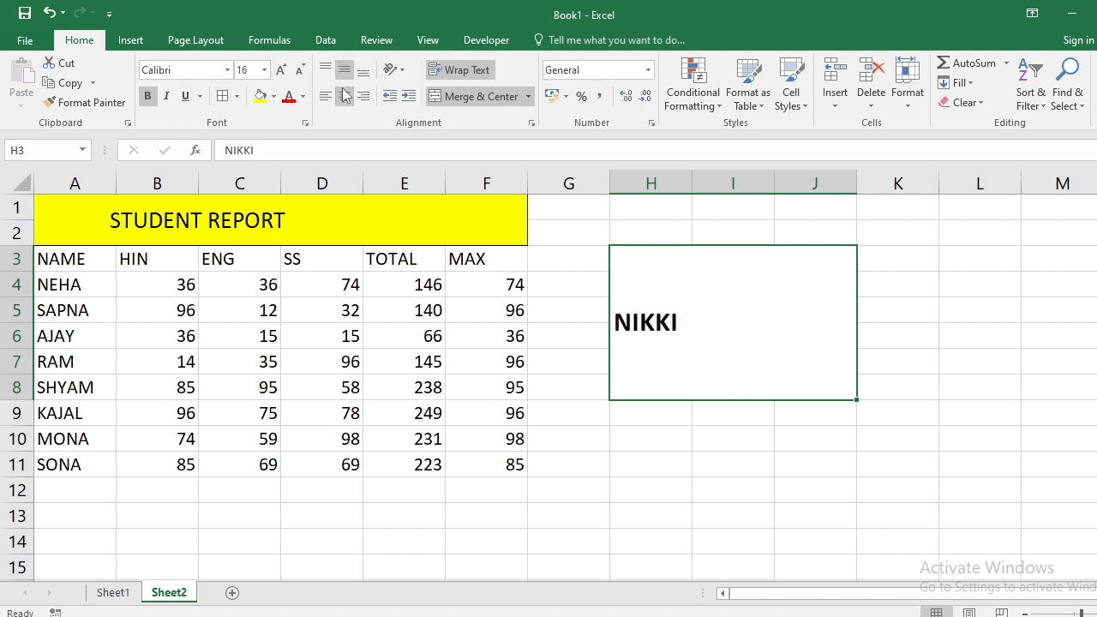
{"action": "left_click", "coordinate": [344, 96]}
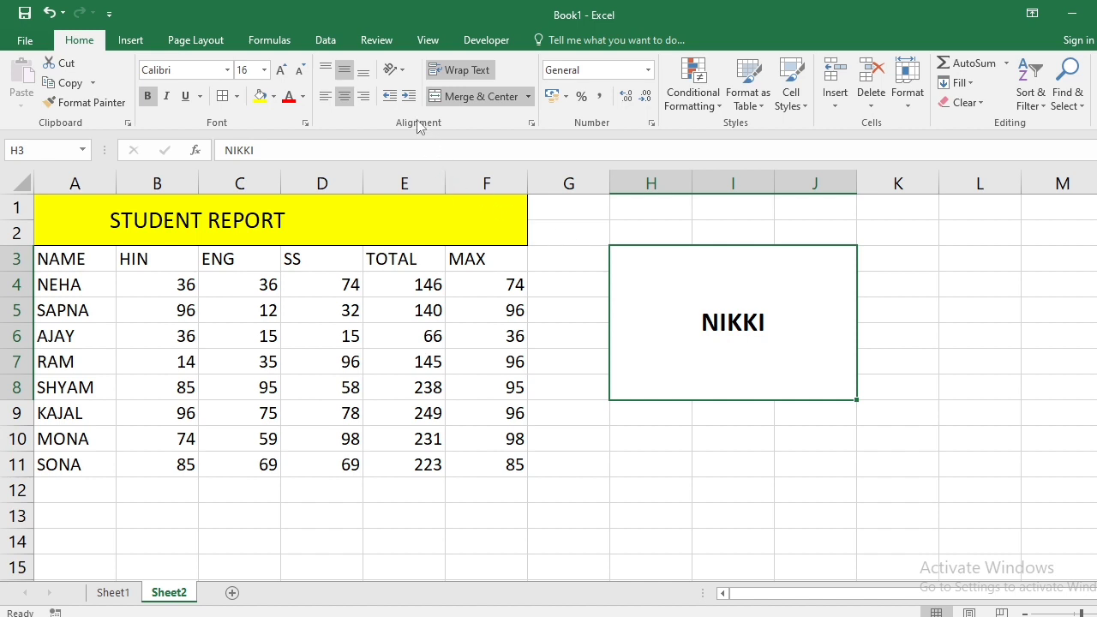
{"action": "left_click", "coordinate": [399, 70]}
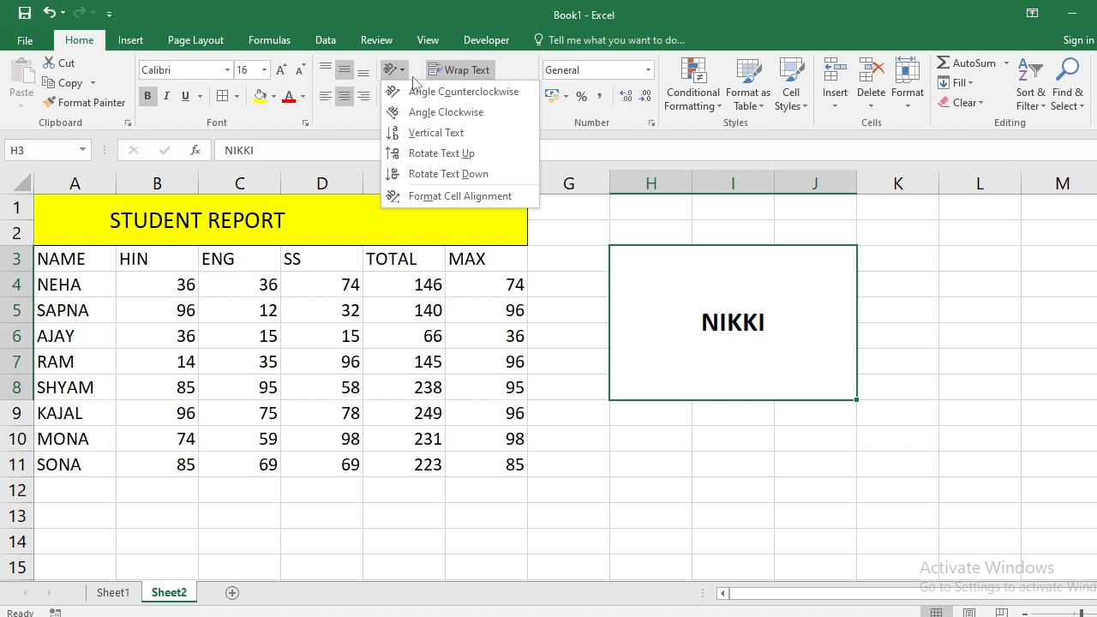
{"action": "left_click", "coordinate": [468, 196]}
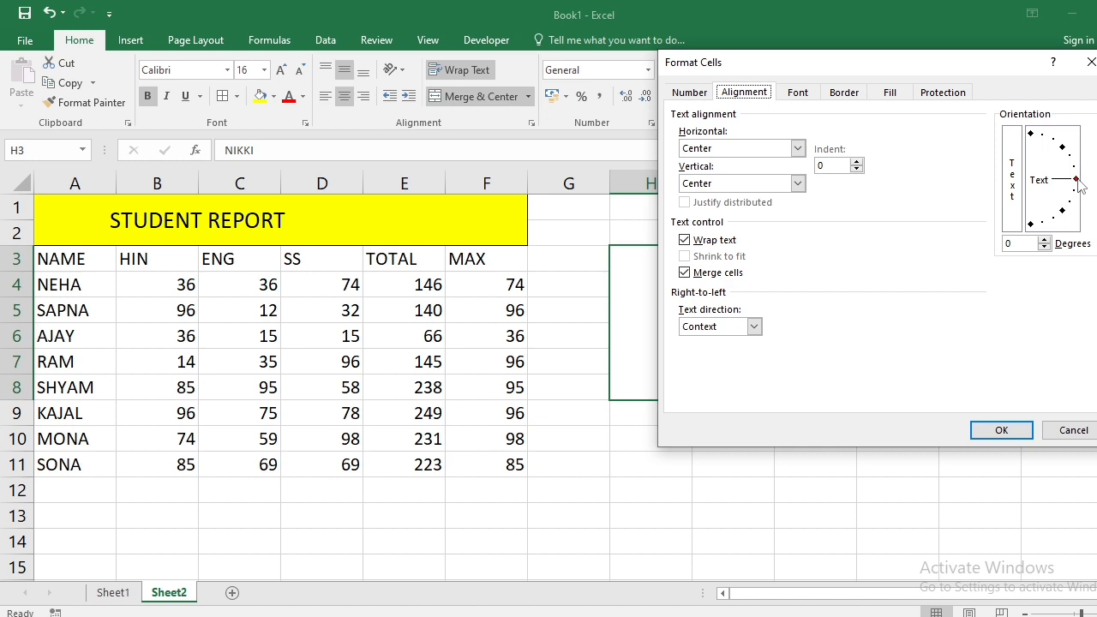
{"action": "left_click_drag", "start_coordinate": [1080, 189], "coordinate": [1068, 219]}
{"action": "left_click", "coordinate": [1002, 430]}
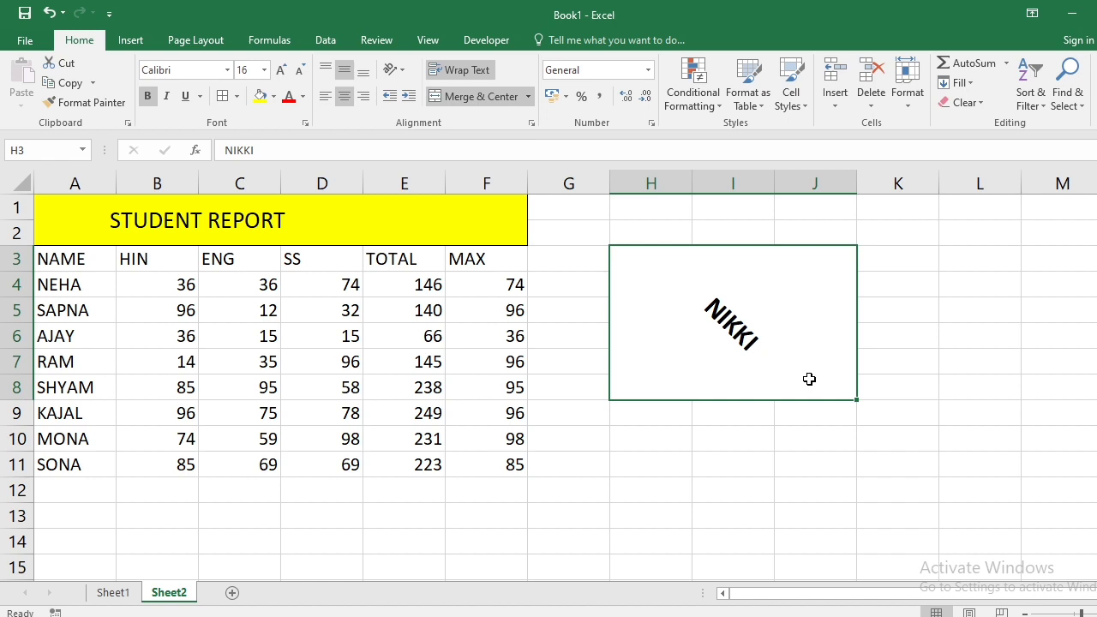
{"action": "left_click", "coordinate": [403, 72]}
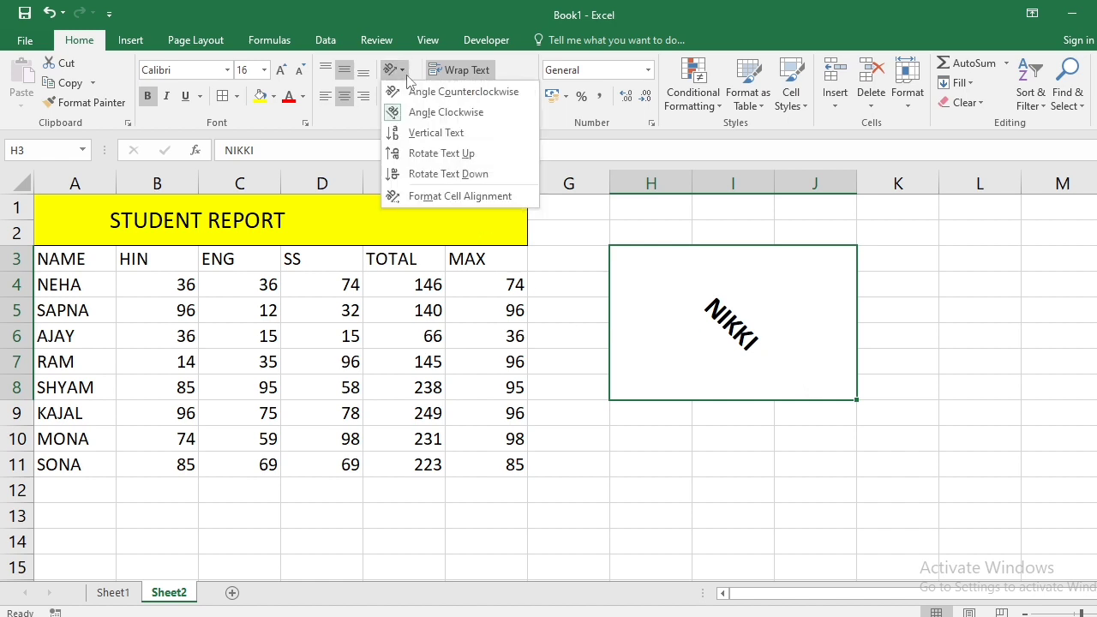
{"action": "left_click", "coordinate": [438, 200]}
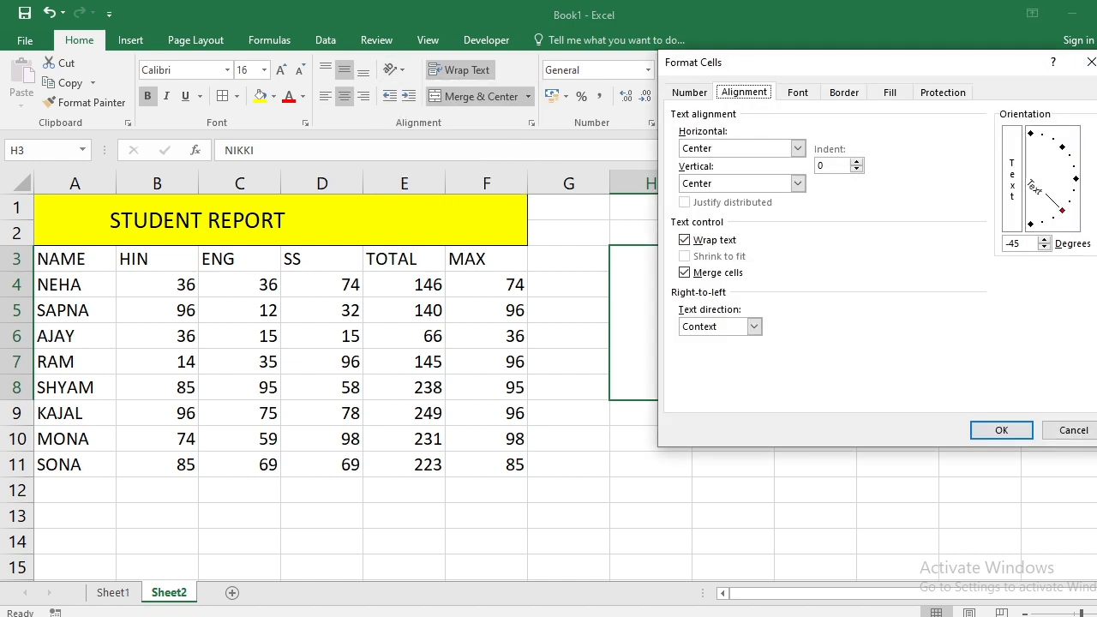
{"action": "left_click_drag", "start_coordinate": [1069, 221], "coordinate": [1075, 186]}
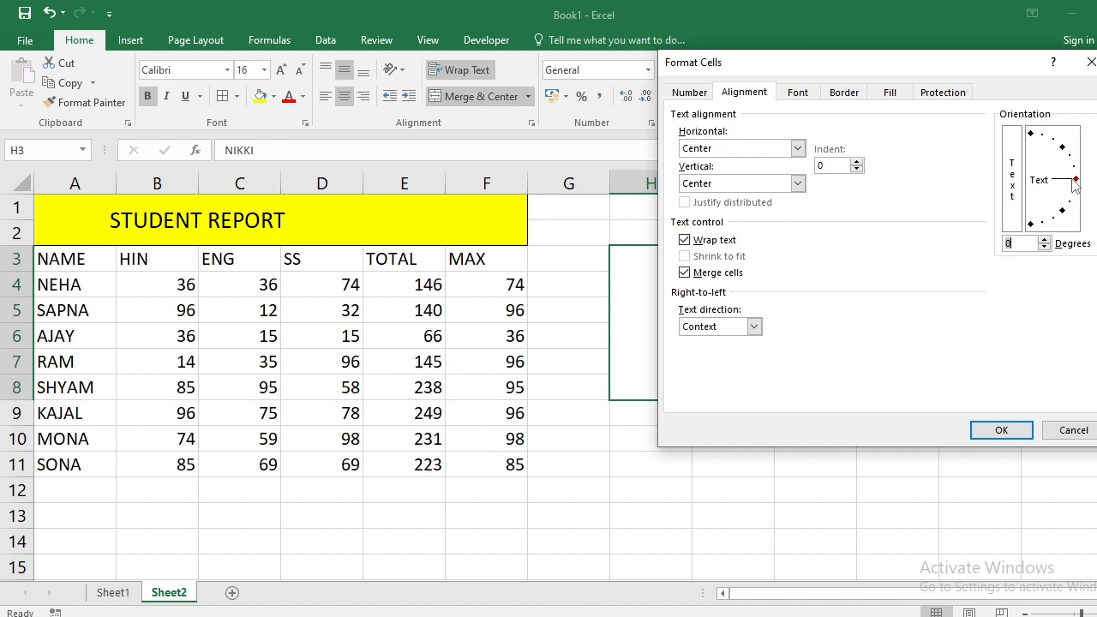
{"action": "left_click", "coordinate": [1001, 430]}
{"action": "left_click", "coordinate": [901, 458]}
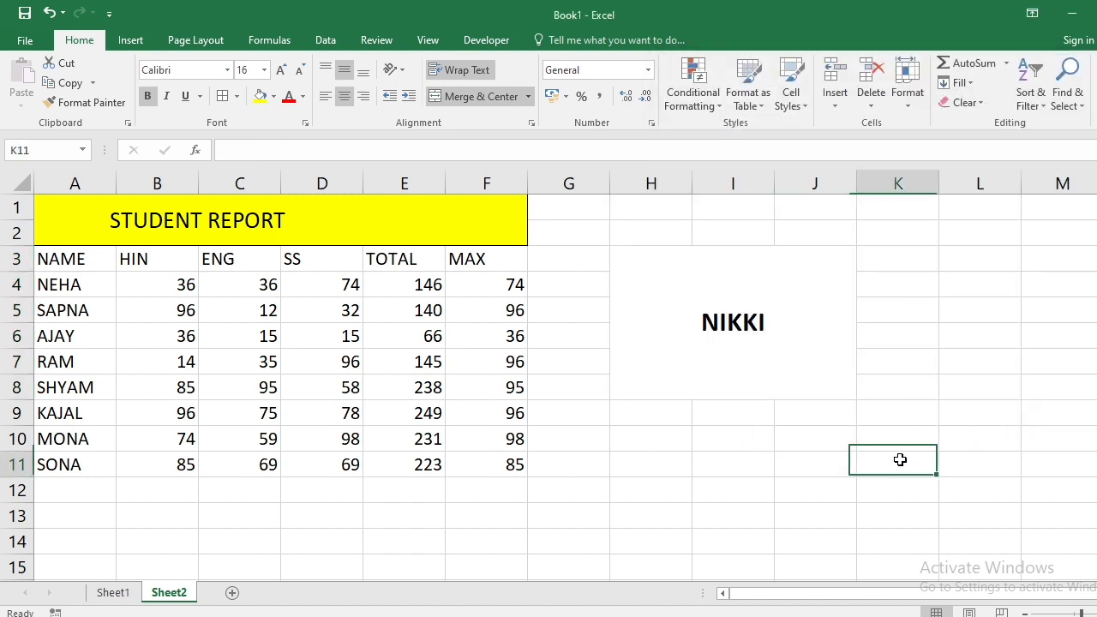
- Undo the horizontal centring of the bold name in merged block H3:J8
{"action": "left_click", "coordinate": [784, 373]}
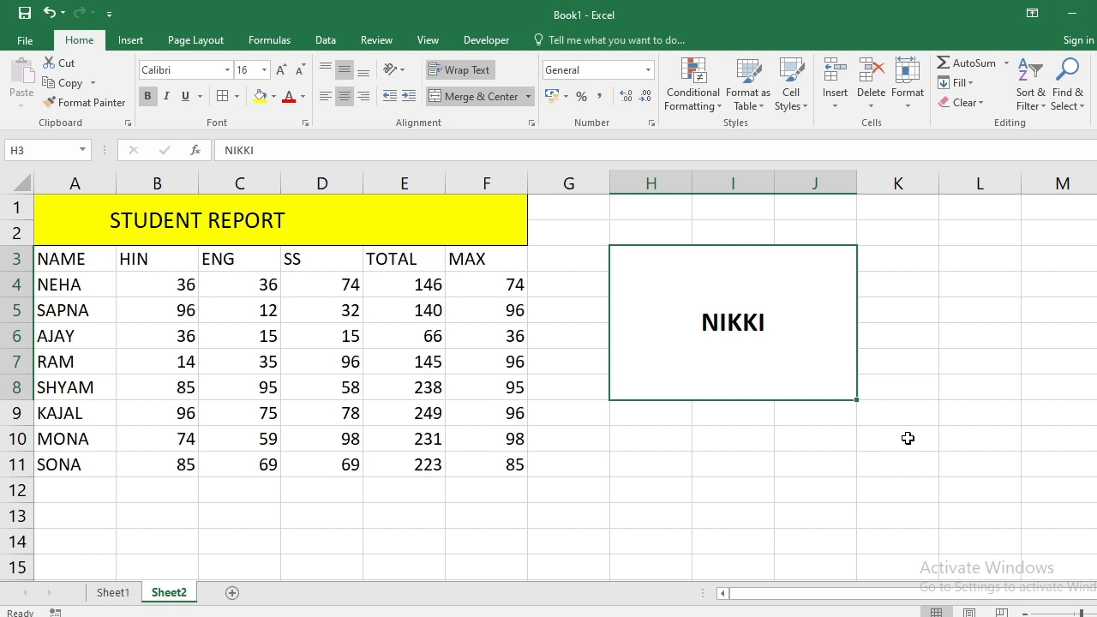
{"action": "key", "text": "ctrl+z"}
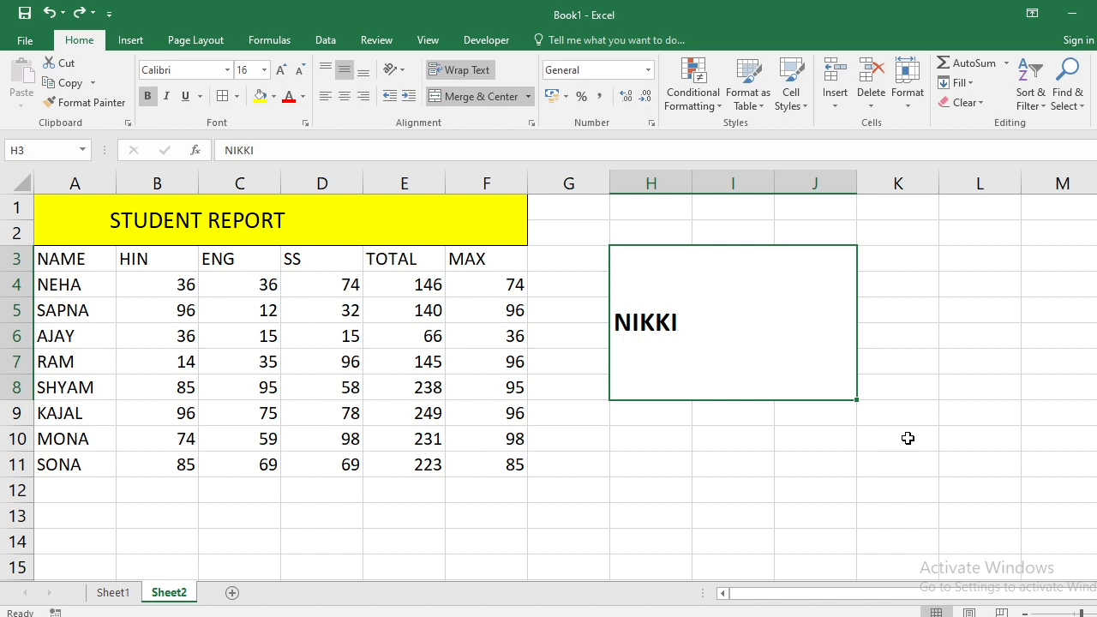
- Switch to Sheet1 and close the Format Cells options without changes
{"action": "left_click", "coordinate": [122, 592]}
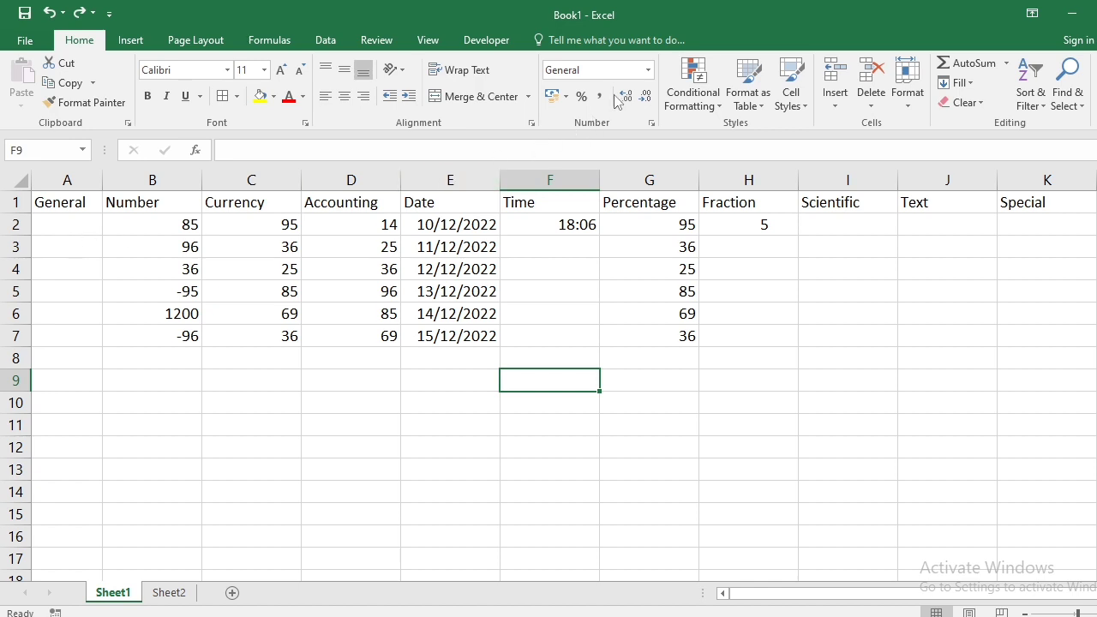
{"action": "left_click", "coordinate": [652, 123]}
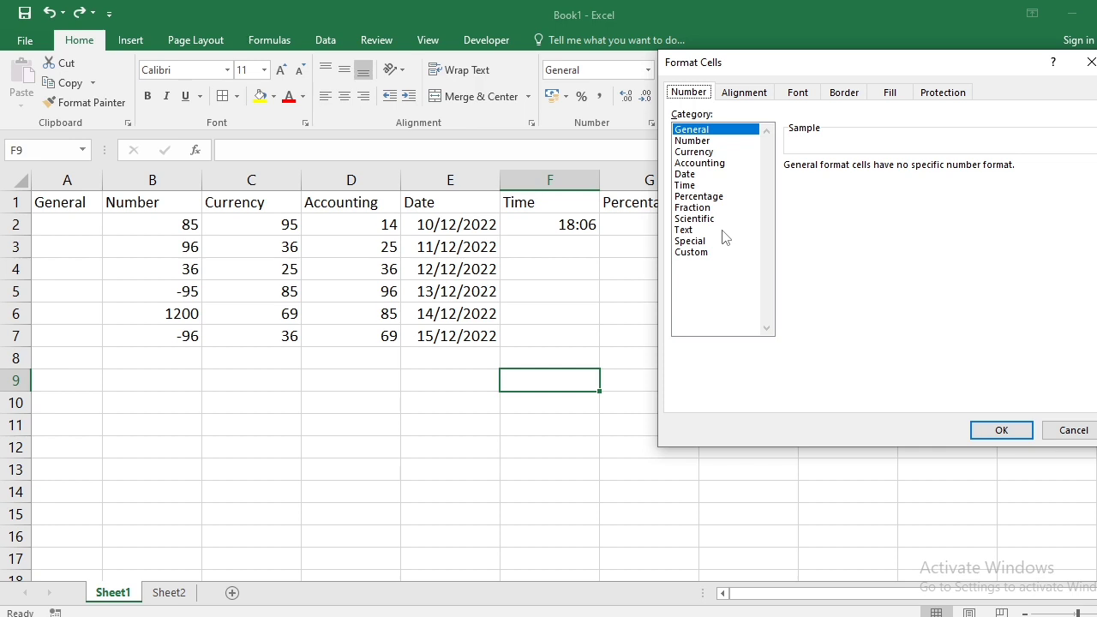
{"action": "key", "text": "Escape"}
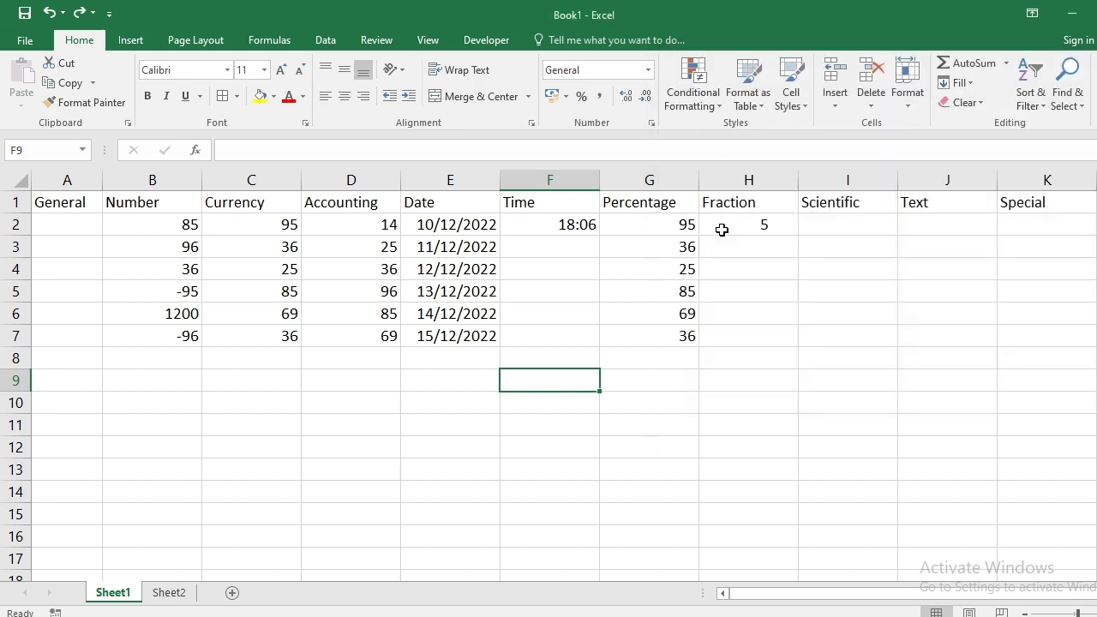
- Enter 45 in F9 and preview the Number category, leaving it in General format
{"action": "type", "text": "45"}
{"action": "key", "text": "Return"}
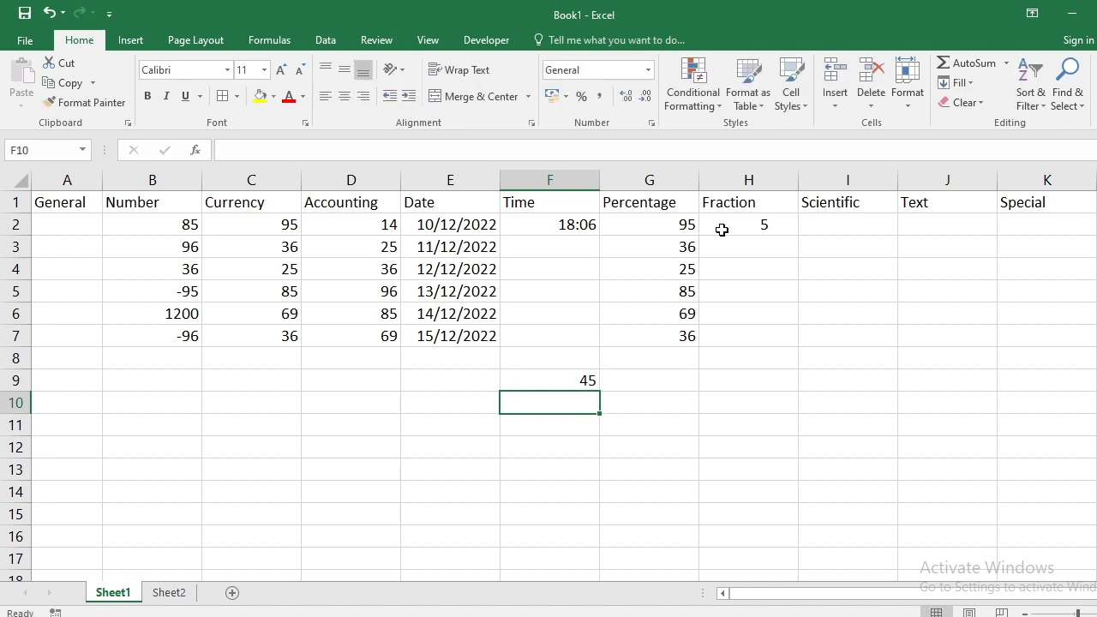
{"action": "key", "text": "Up"}
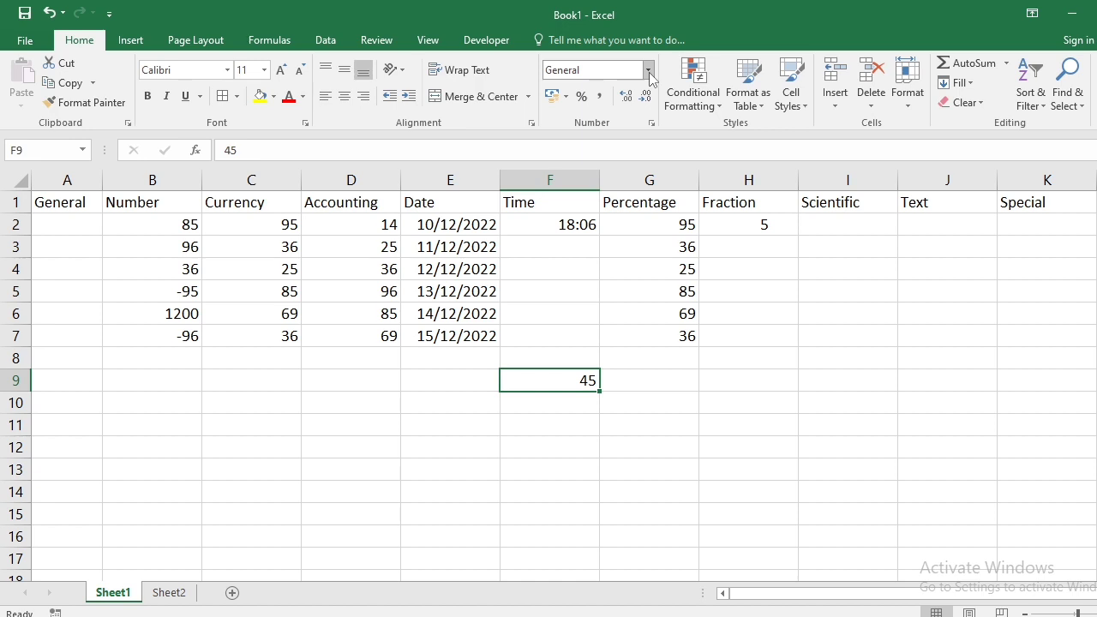
{"action": "left_click", "coordinate": [651, 123]}
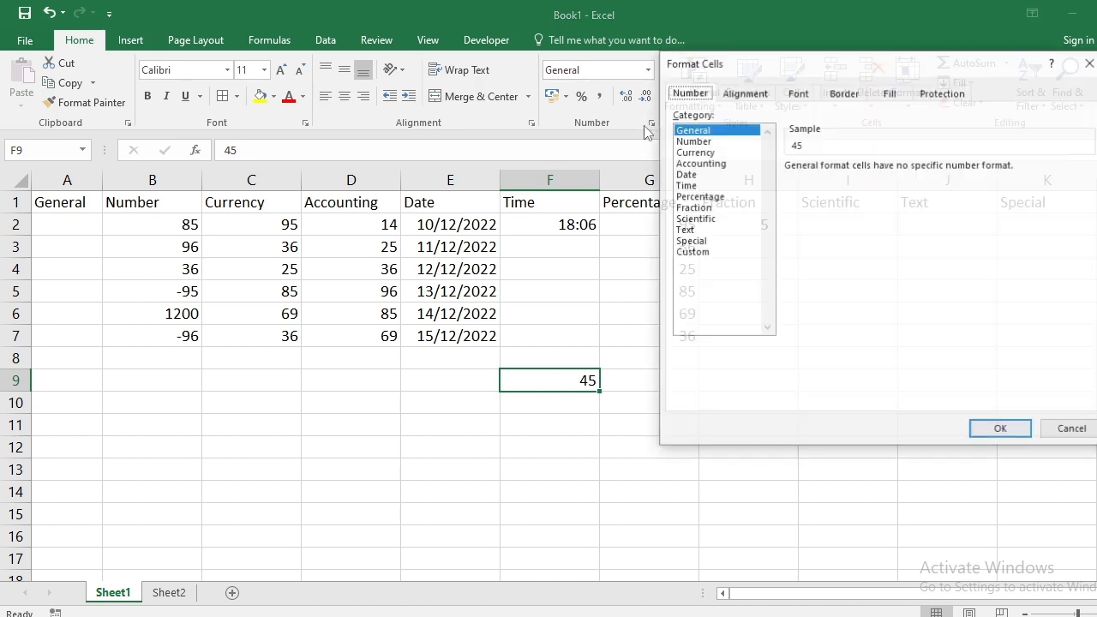
{"action": "left_click", "coordinate": [693, 143]}
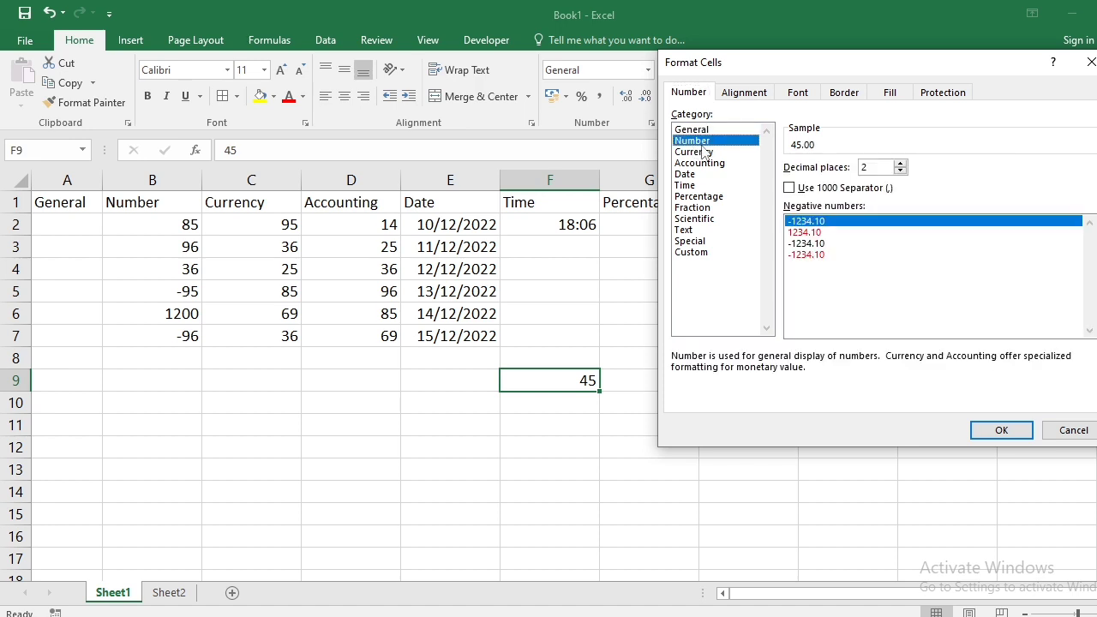
{"action": "key", "text": "Escape"}
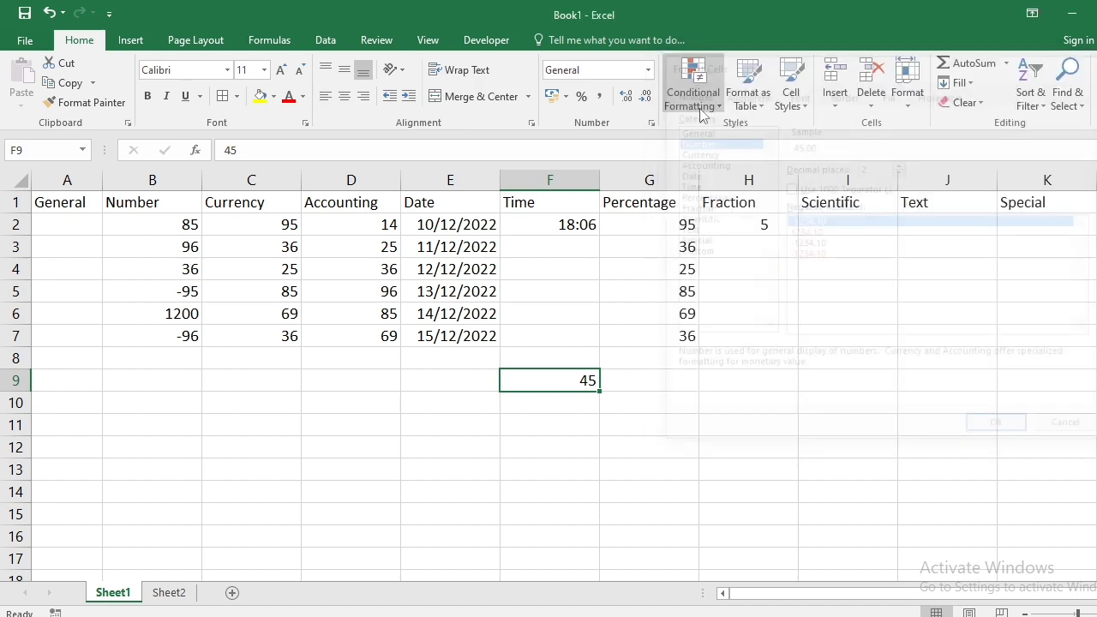
- For B2:B7, choose the Number category in Format Cells with 0 decimal places
{"action": "left_click", "coordinate": [155, 180]}
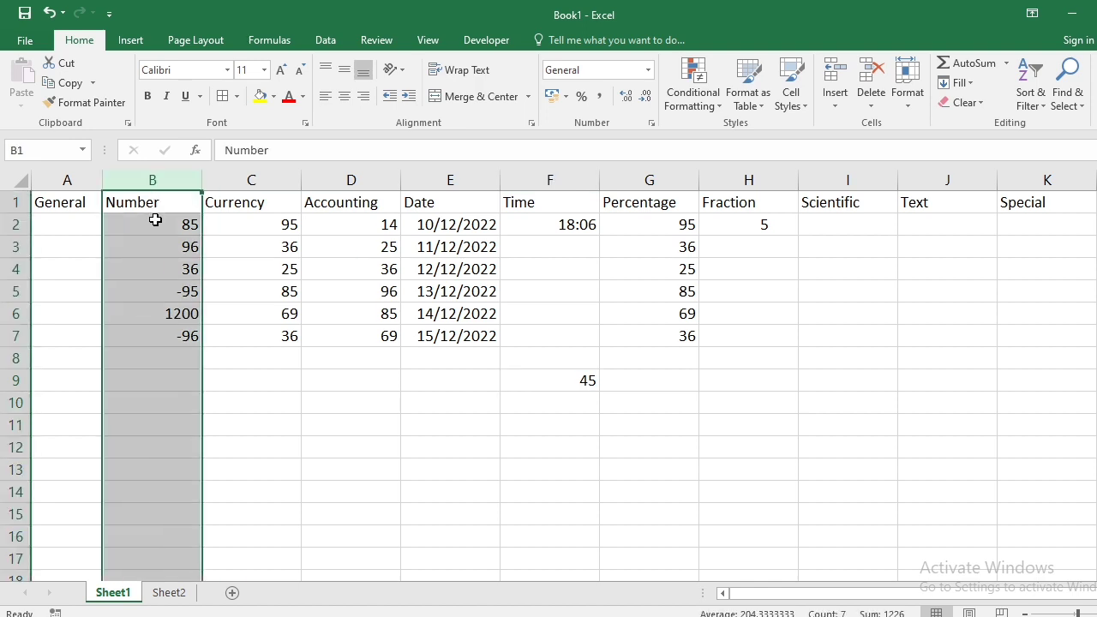
{"action": "left_click_drag", "start_coordinate": [157, 224], "coordinate": [159, 336]}
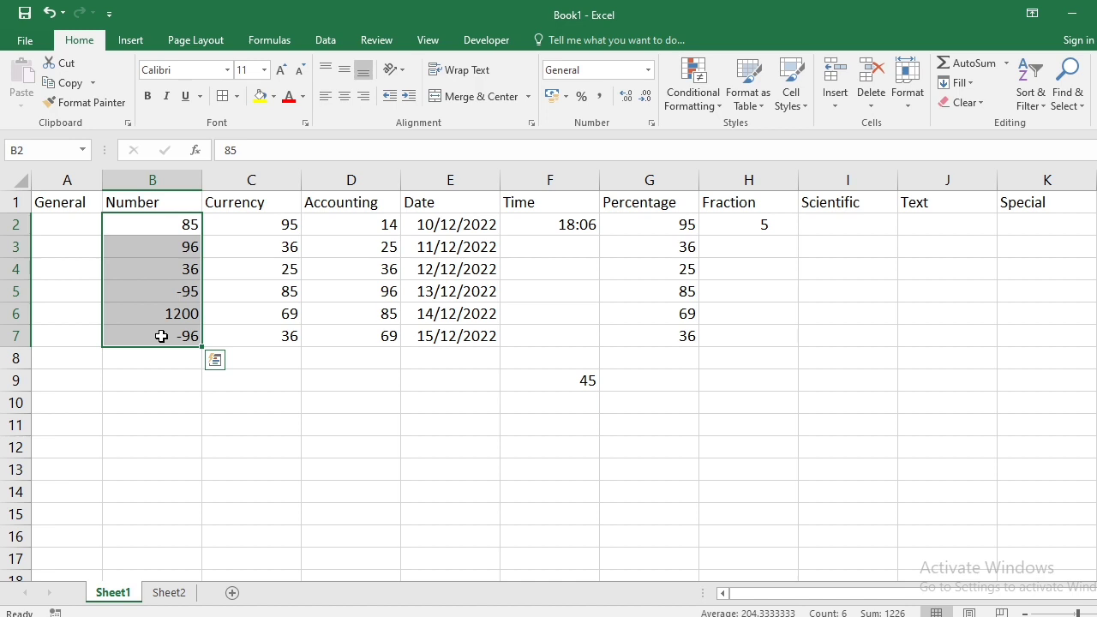
{"action": "left_click", "coordinate": [651, 126]}
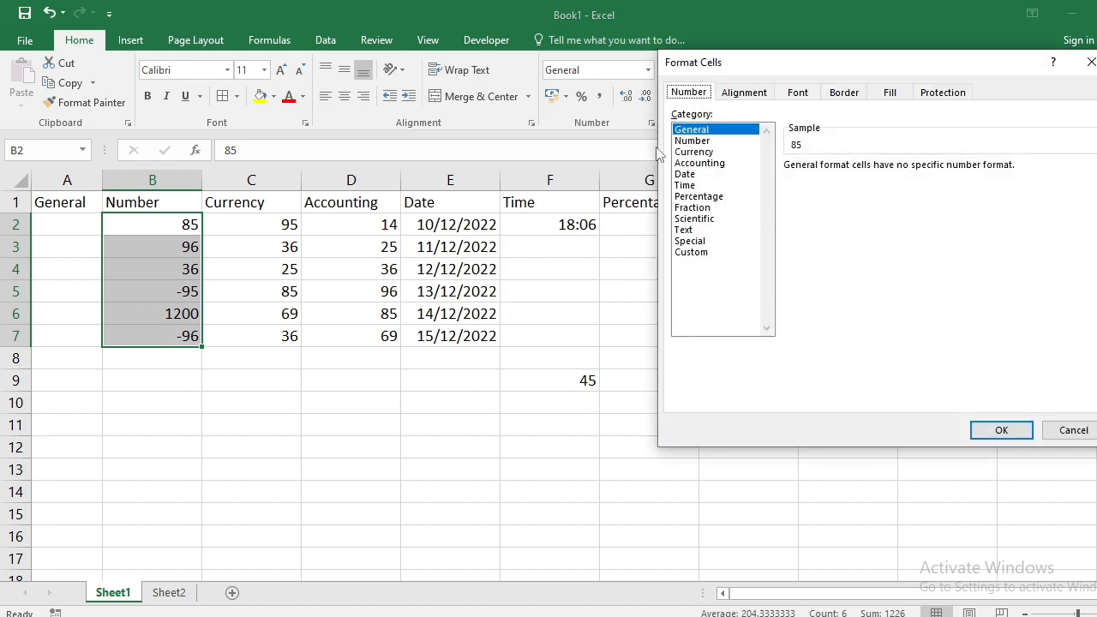
{"action": "left_click", "coordinate": [682, 142]}
{"action": "left_click_drag", "start_coordinate": [770, 68], "coordinate": [485, 60]}
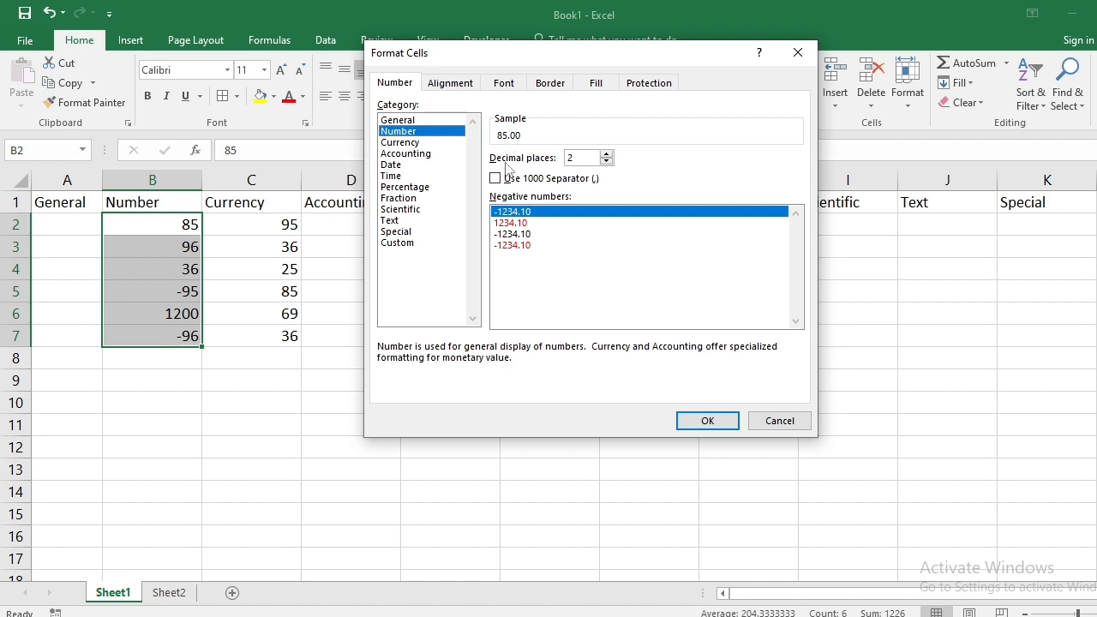
{"action": "left_click", "coordinate": [606, 162]}
{"action": "left_click", "coordinate": [606, 162]}
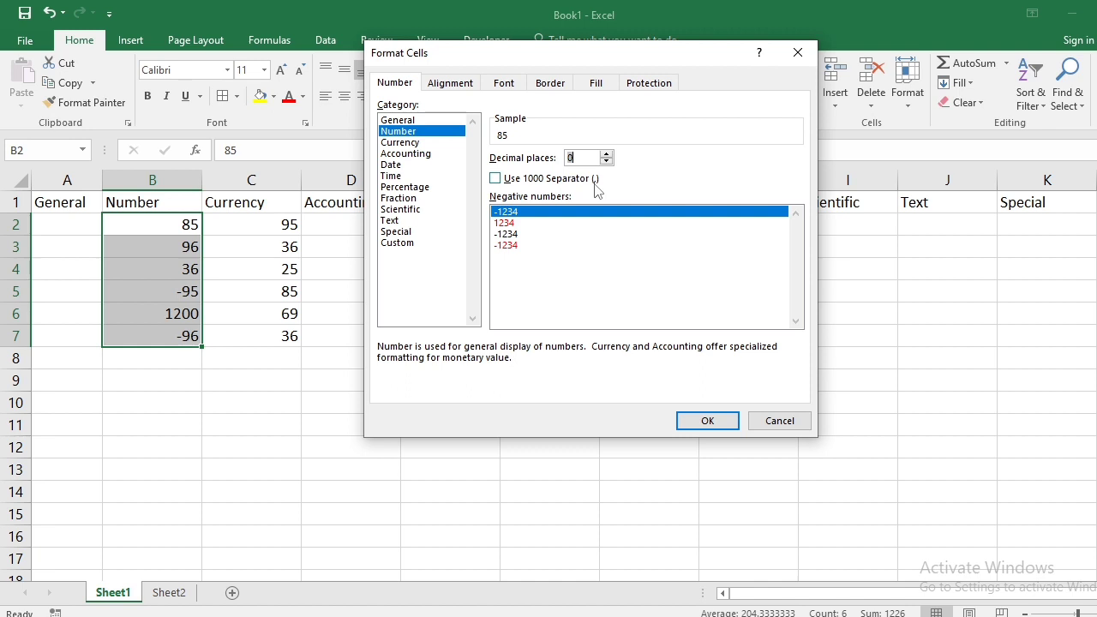
- Give B2:B7 a 1000 separator and red negatives without a minus sign
{"action": "left_click", "coordinate": [496, 179]}
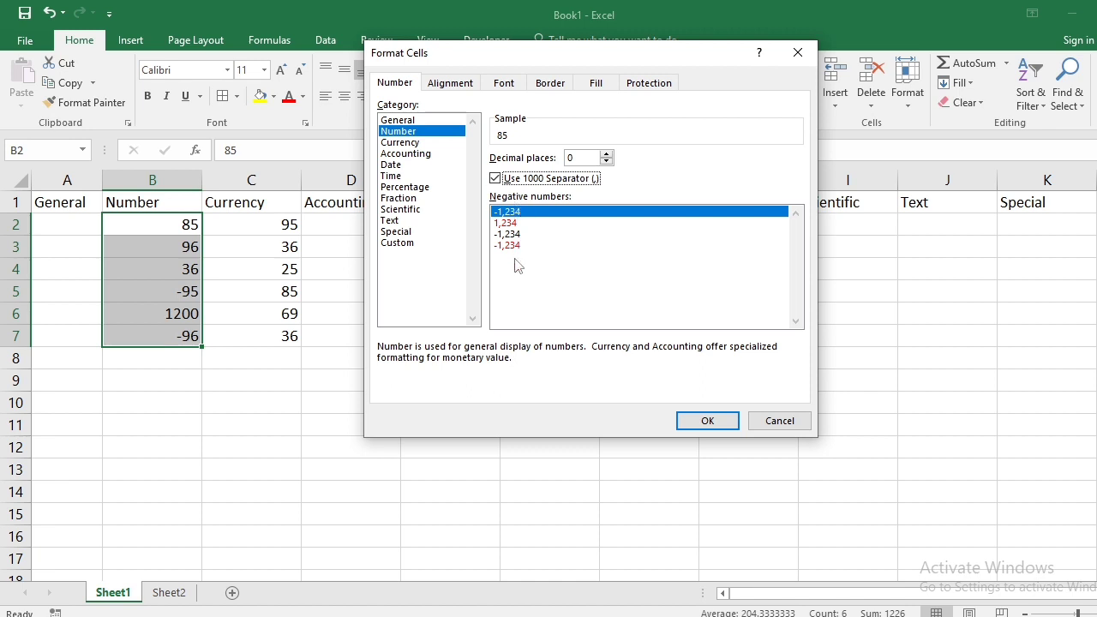
{"action": "left_click", "coordinate": [511, 224]}
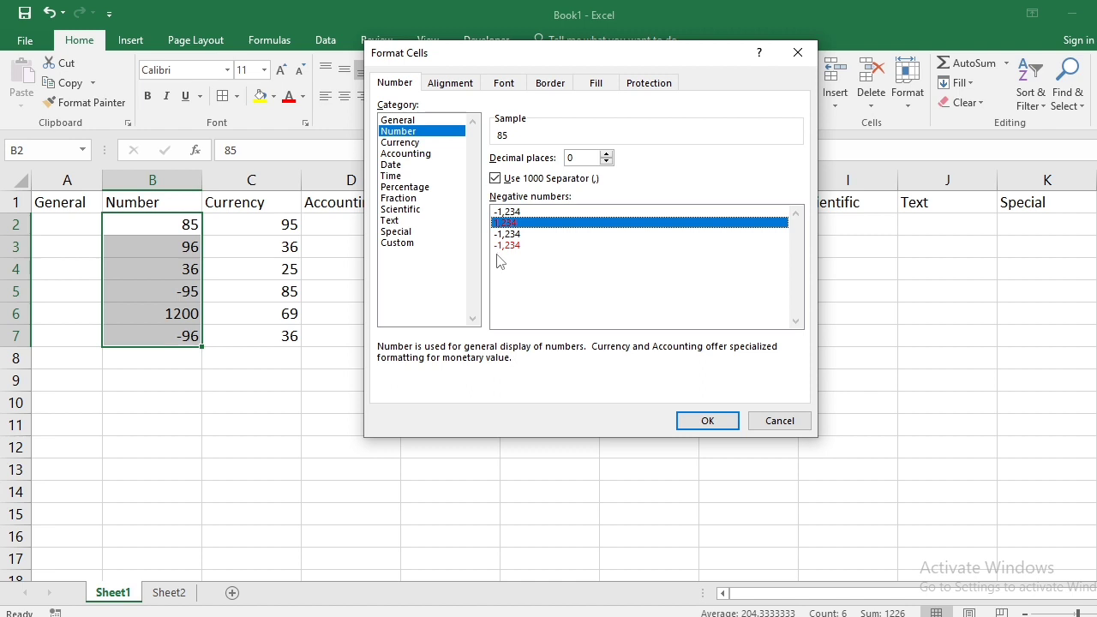
{"action": "left_click", "coordinate": [708, 420]}
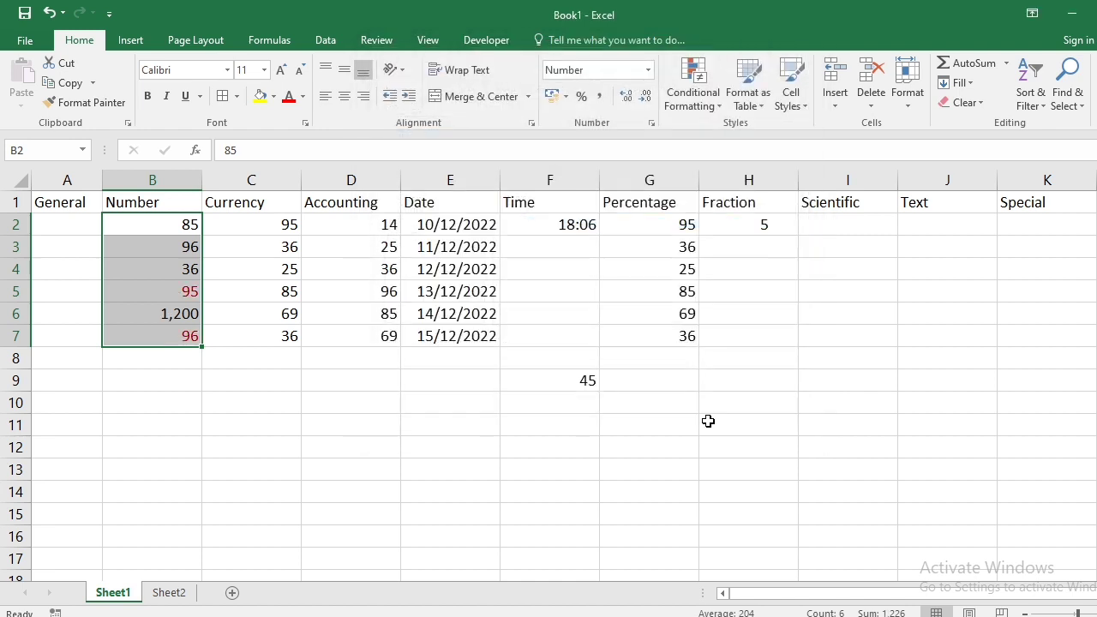
- Enter -96 in B4 and 1,300 in B8, then select the Currency values C2:C7
{"action": "left_click", "coordinate": [96, 375]}
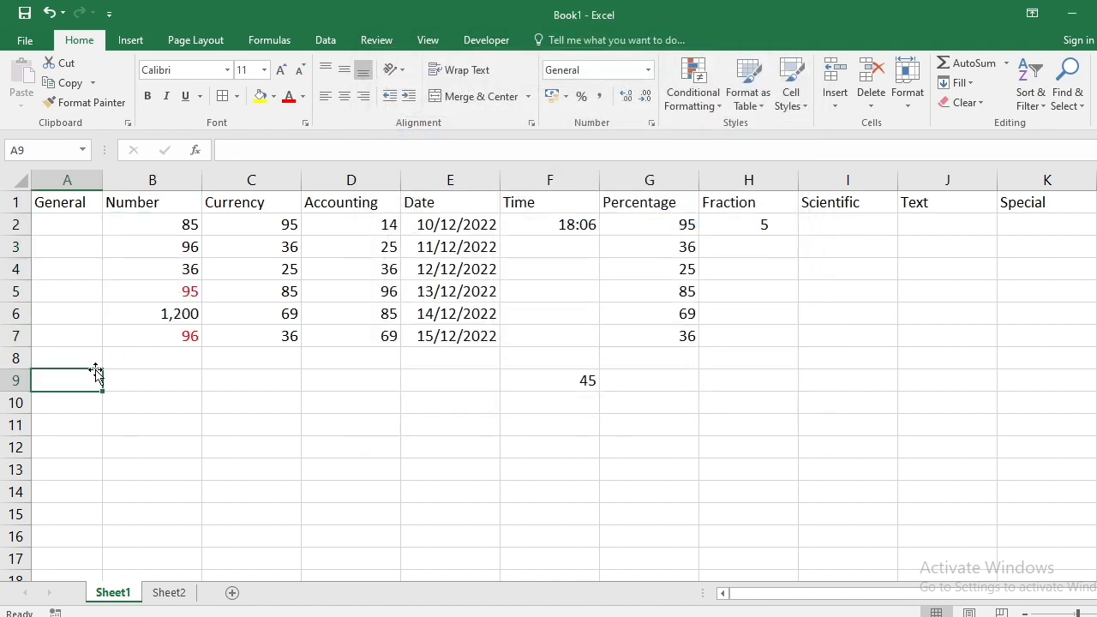
{"action": "left_click", "coordinate": [170, 291]}
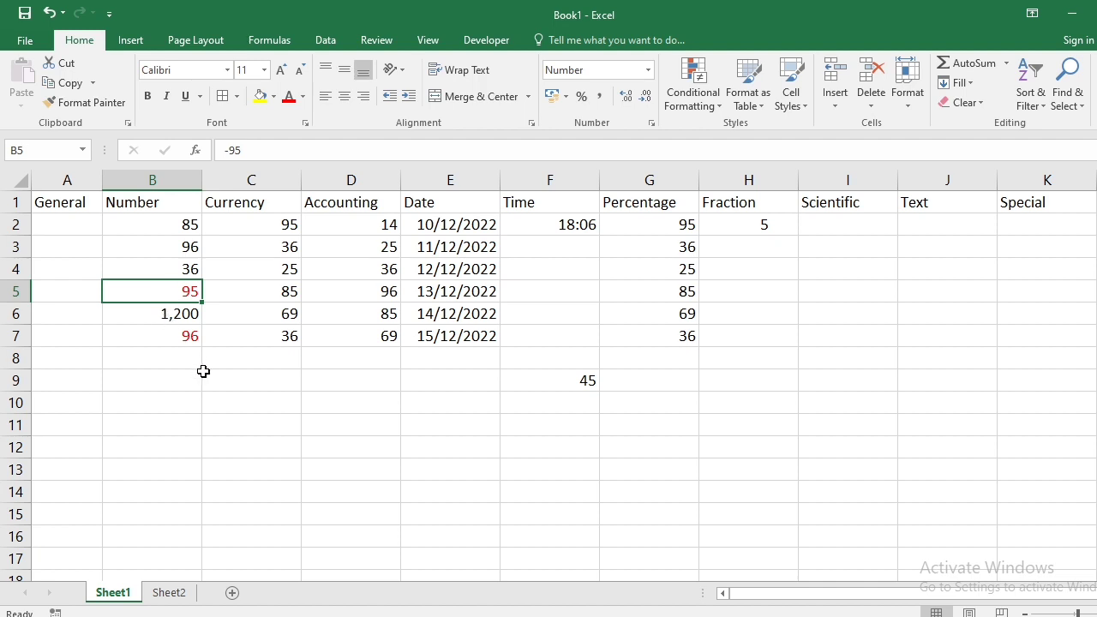
{"action": "key", "text": "Up"}
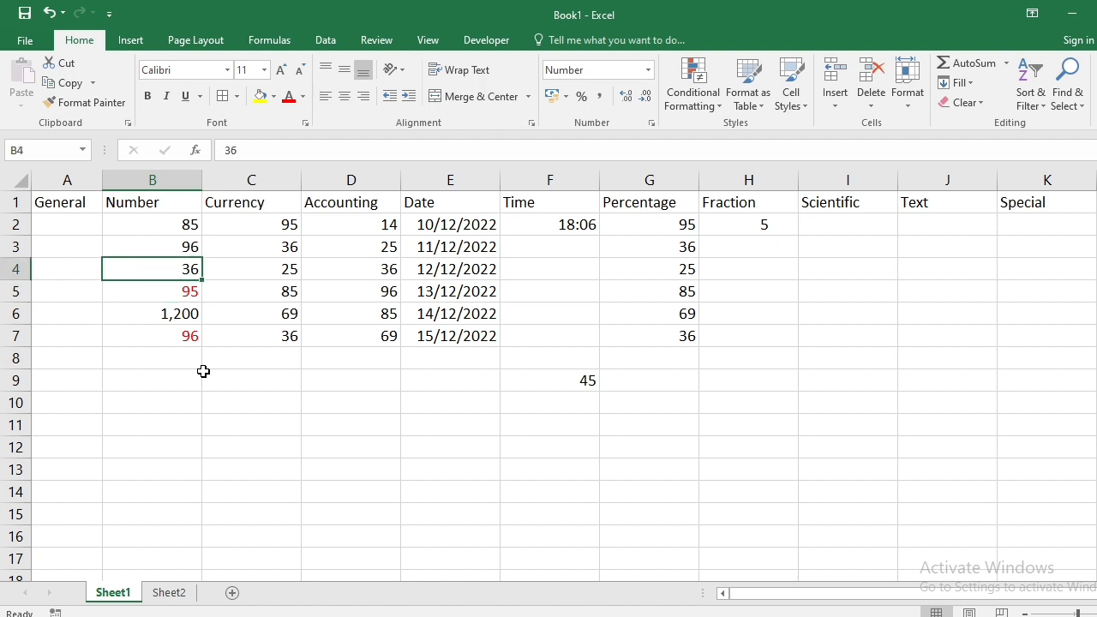
{"action": "type", "text": "-96"}
{"action": "key", "text": "Return"}
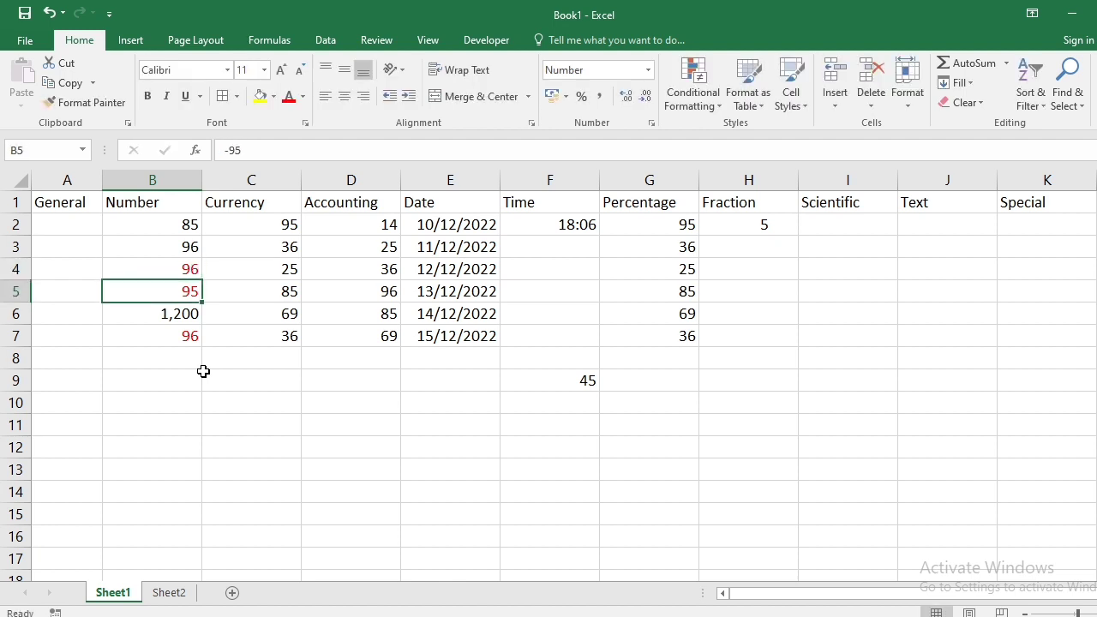
{"action": "key", "text": "Down"}
{"action": "key", "text": "Down"}
{"action": "key", "text": "Down"}
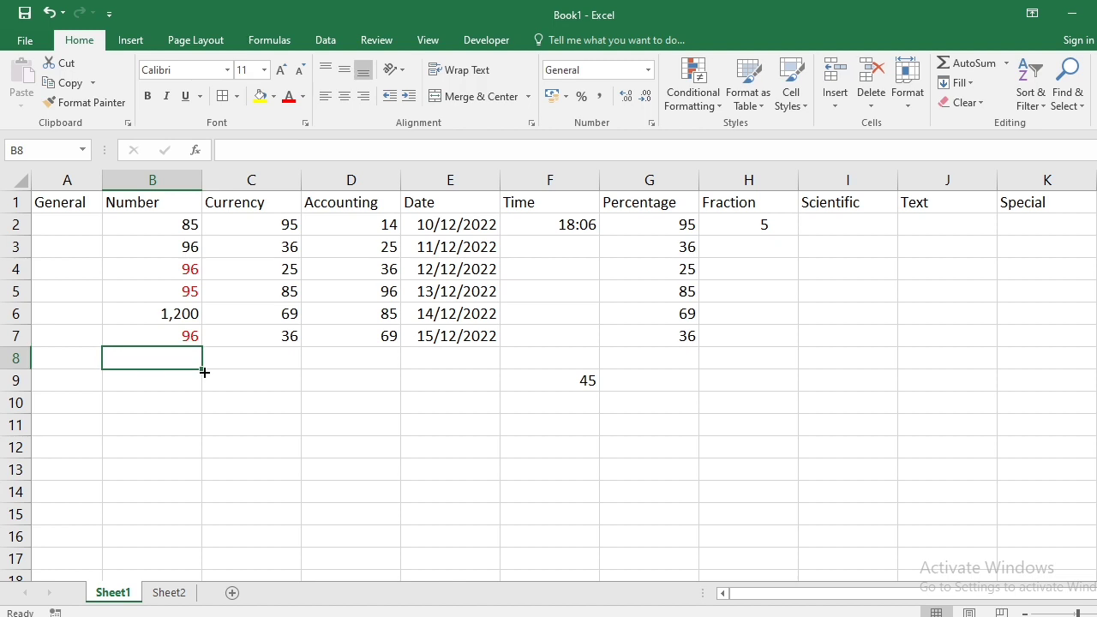
{"action": "type", "text": "1,300"}
{"action": "key", "text": "Return"}
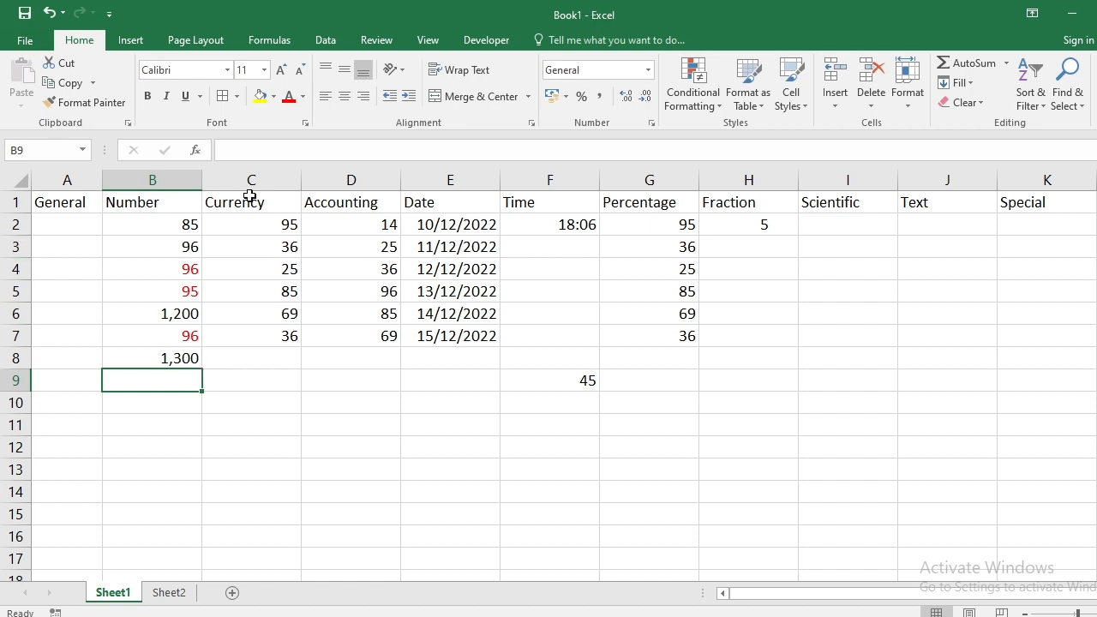
{"action": "left_click_drag", "start_coordinate": [271, 218], "coordinate": [264, 330]}
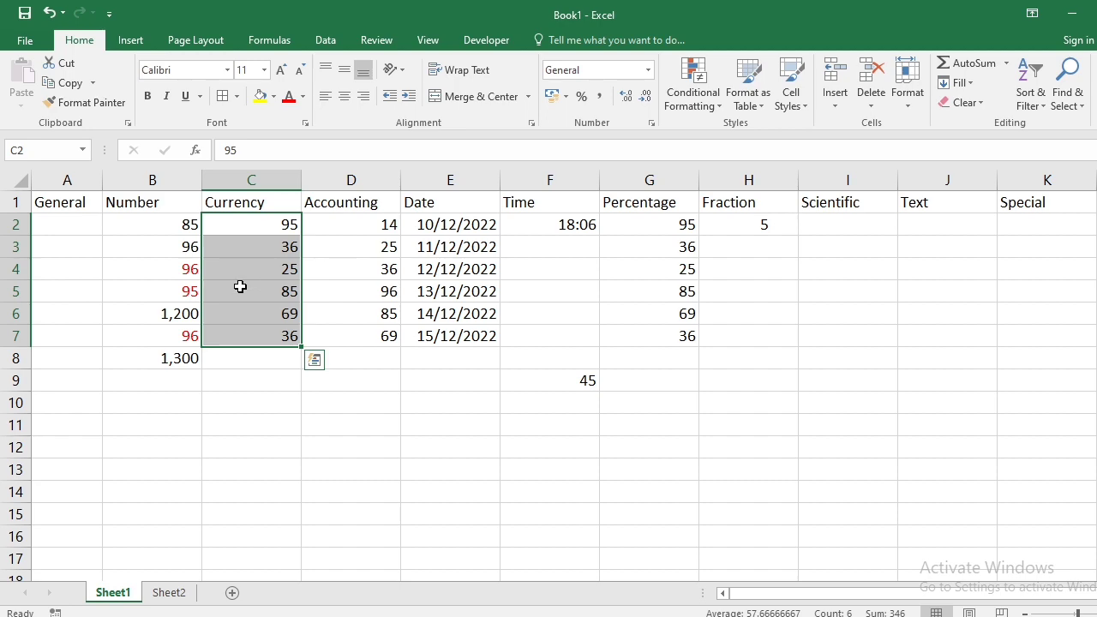
- Choose the Currency format with 0 decimal places for C2:C7
{"action": "left_click", "coordinate": [652, 125]}
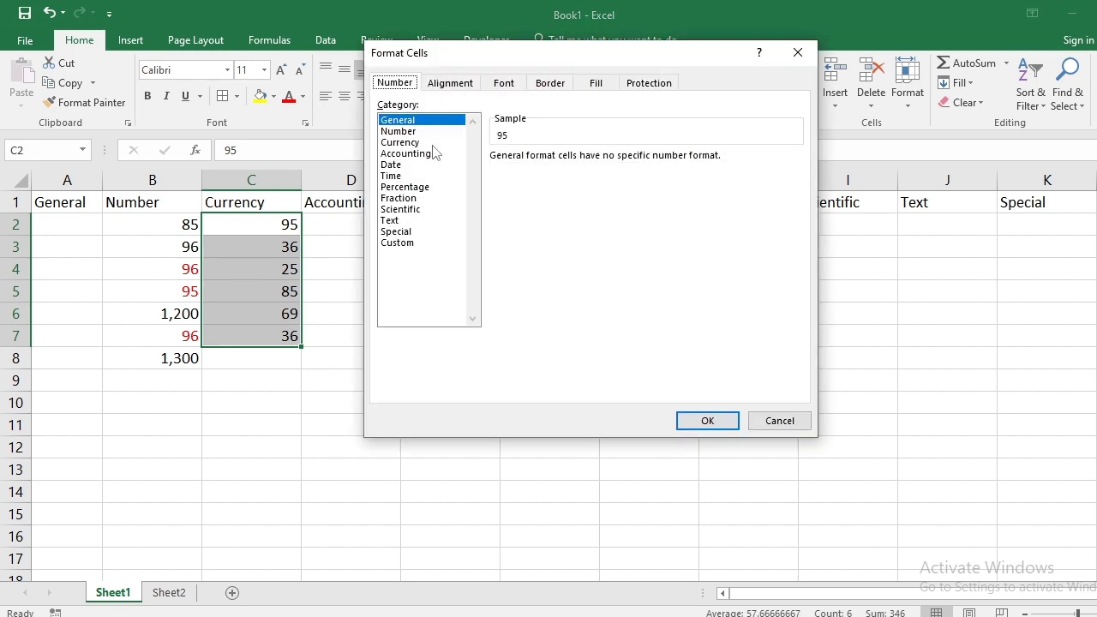
{"action": "left_click", "coordinate": [403, 142]}
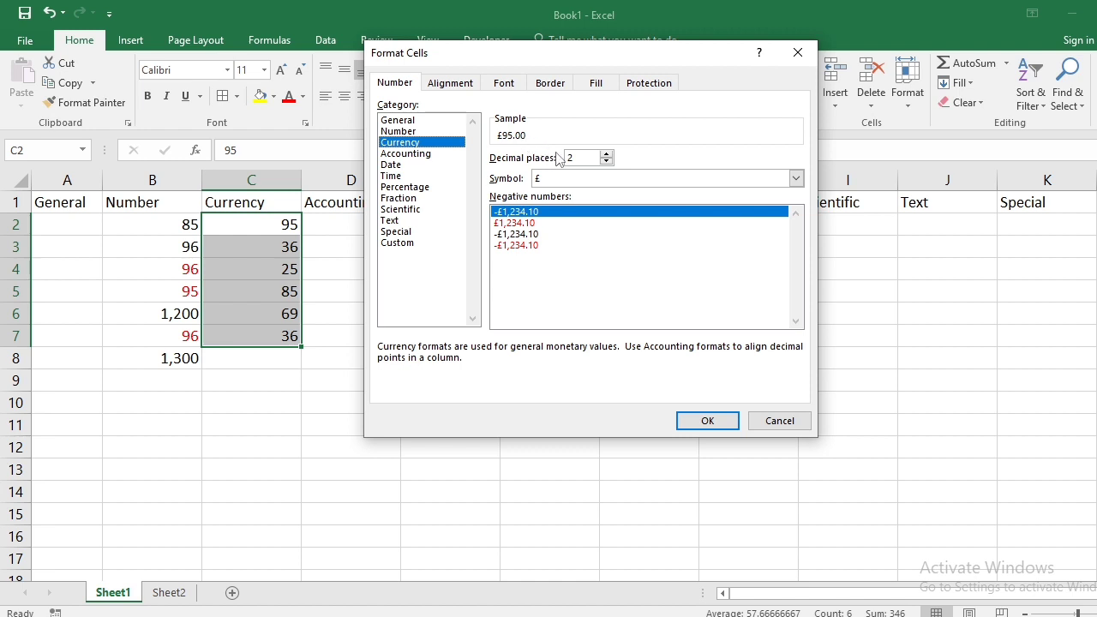
{"action": "left_click", "coordinate": [607, 163]}
{"action": "left_click", "coordinate": [606, 162]}
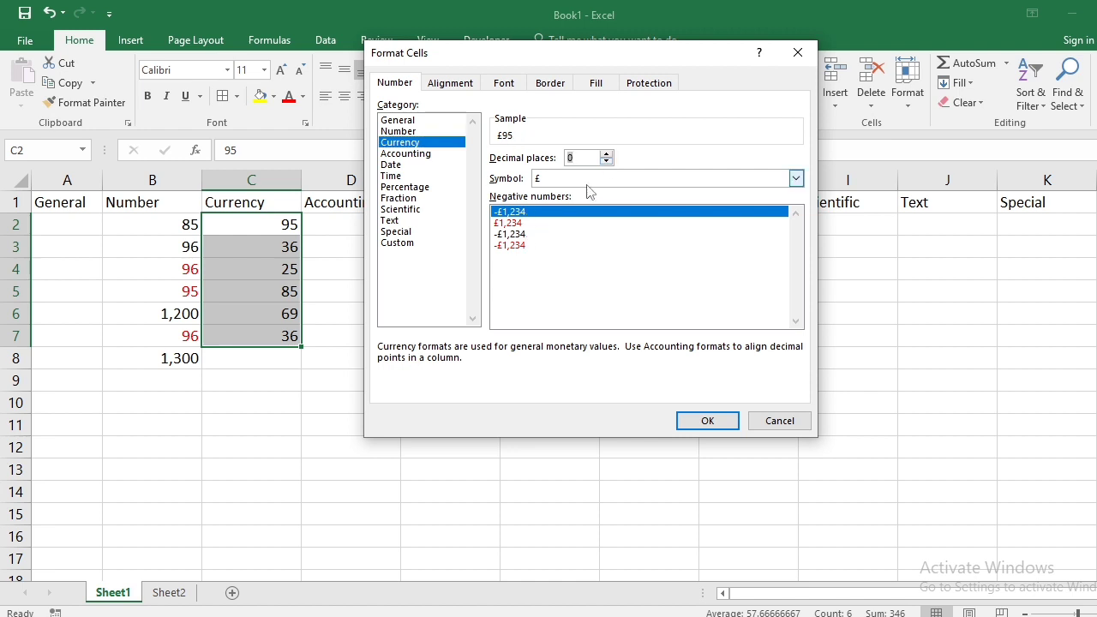
- Set the currency symbol to ₹ Hindi and apply it to C2:C7
{"action": "left_click", "coordinate": [796, 178]}
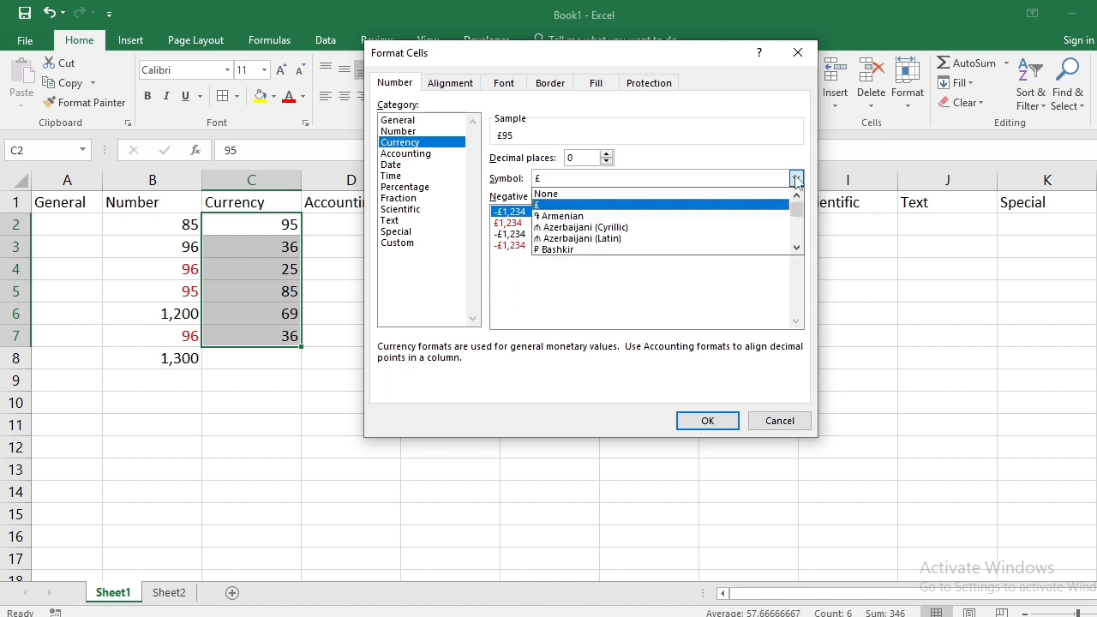
{"action": "scroll", "coordinate": [723, 226], "scroll_direction": "down", "scroll_amount": 3}
{"action": "scroll", "coordinate": [722, 227], "scroll_direction": "down", "scroll_amount": 8}
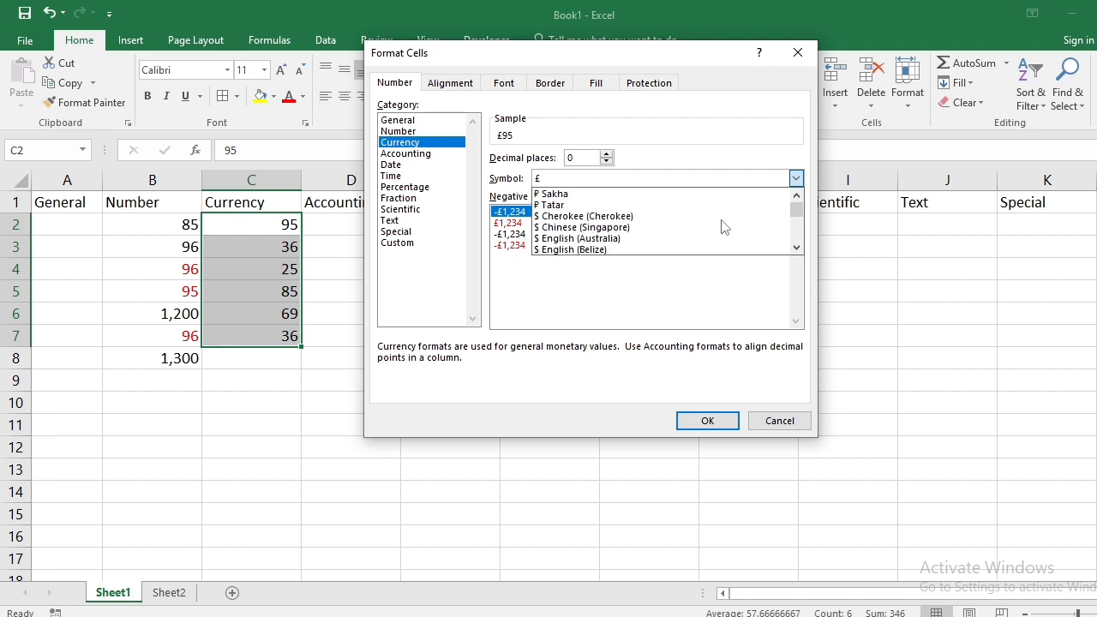
{"action": "scroll", "coordinate": [723, 226], "scroll_direction": "down", "scroll_amount": 8}
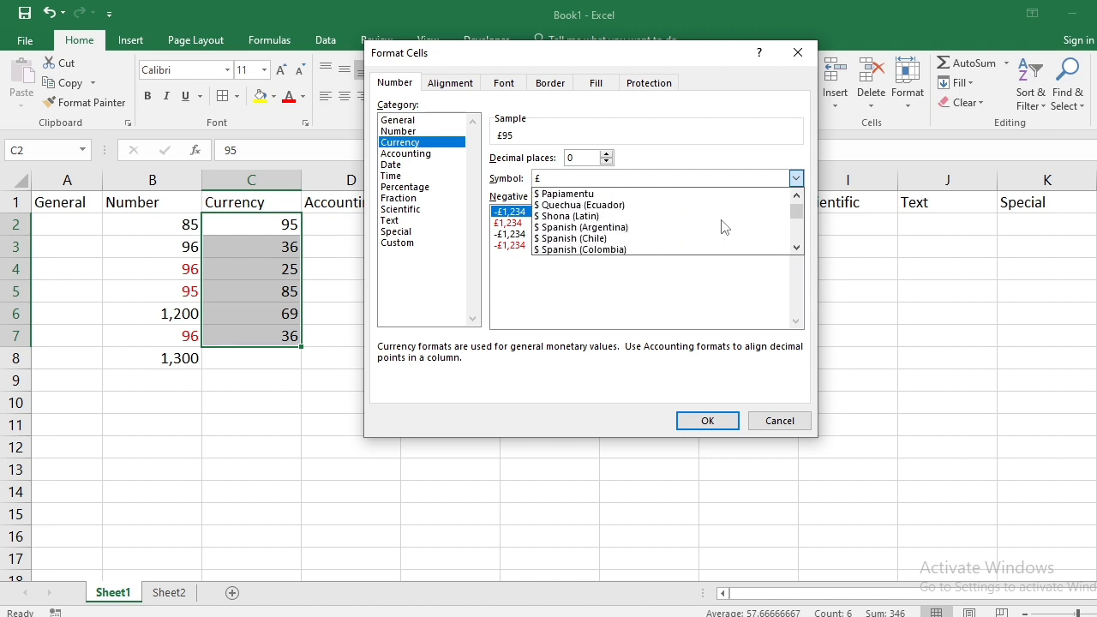
{"action": "scroll", "coordinate": [723, 227], "scroll_direction": "down", "scroll_amount": 10}
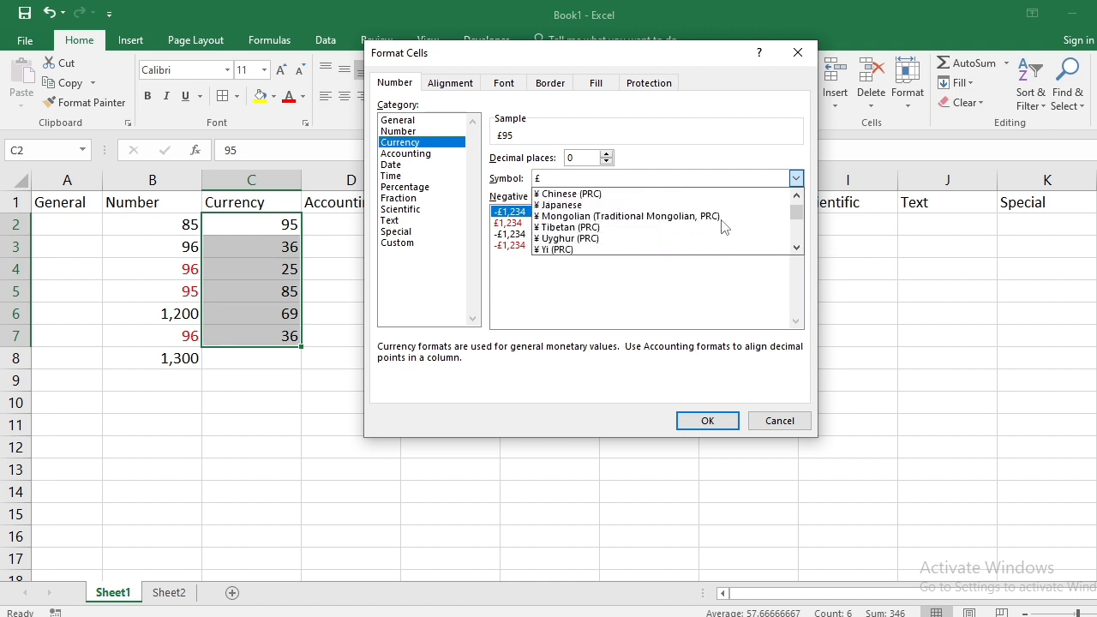
{"action": "scroll", "coordinate": [723, 226], "scroll_direction": "down", "scroll_amount": 10}
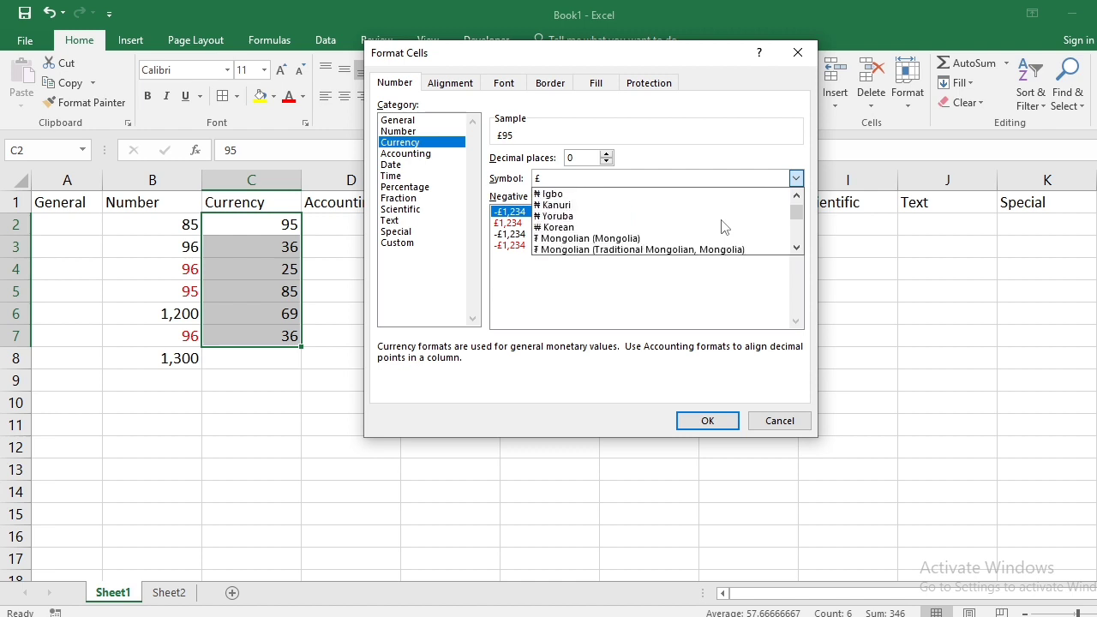
{"action": "scroll", "coordinate": [723, 226], "scroll_direction": "down", "scroll_amount": 10}
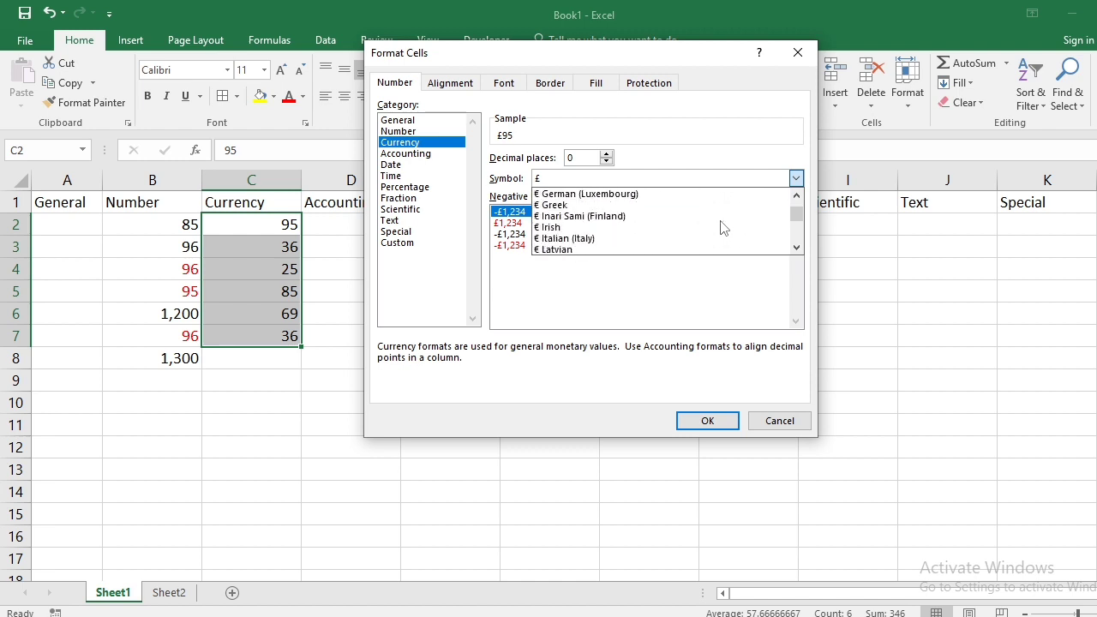
{"action": "scroll", "coordinate": [723, 226], "scroll_direction": "down", "scroll_amount": 10}
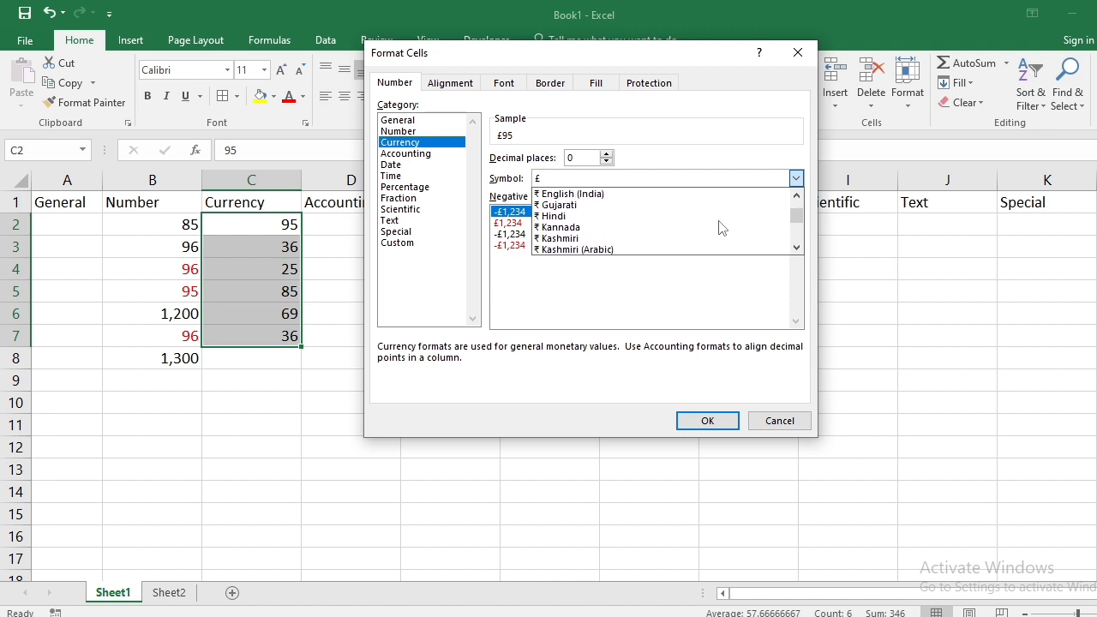
{"action": "left_click", "coordinate": [576, 216]}
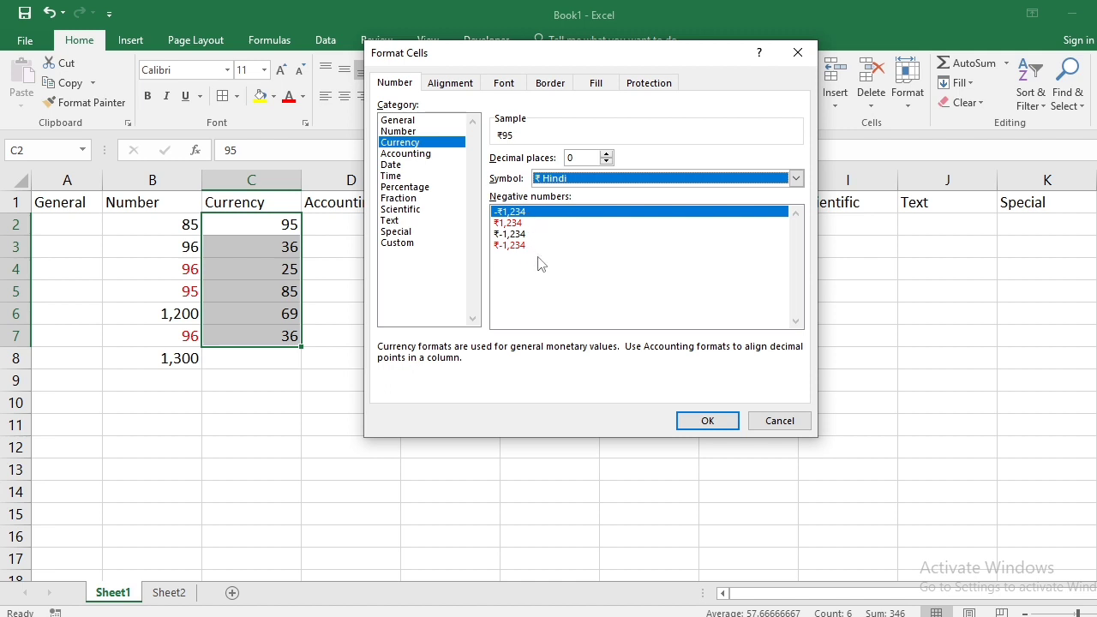
{"action": "left_click", "coordinate": [705, 420]}
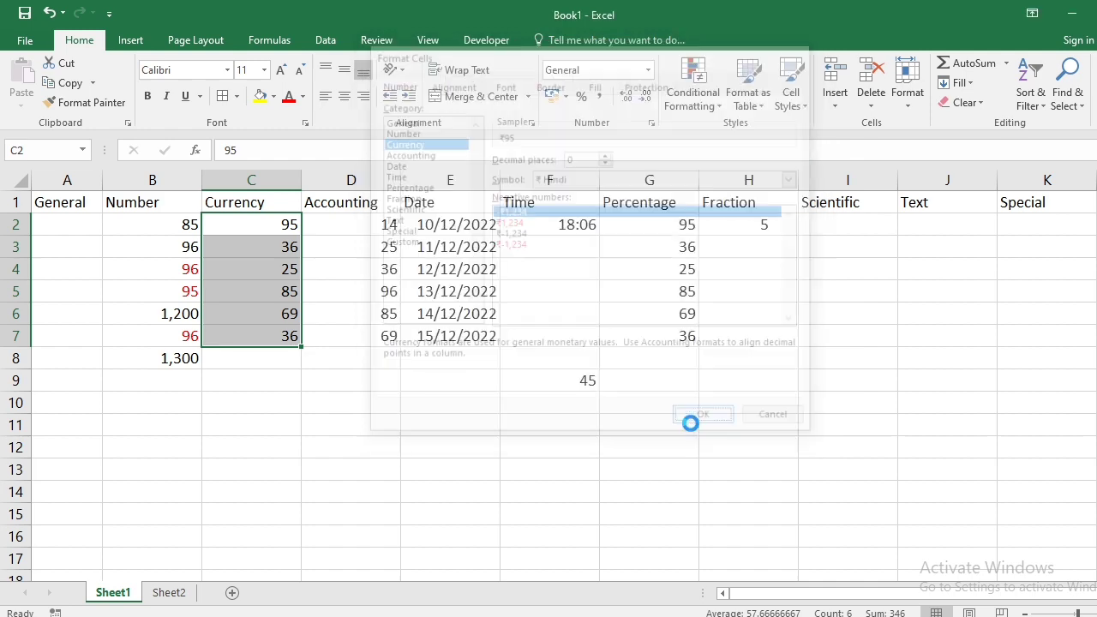
{"action": "left_click", "coordinate": [343, 423]}
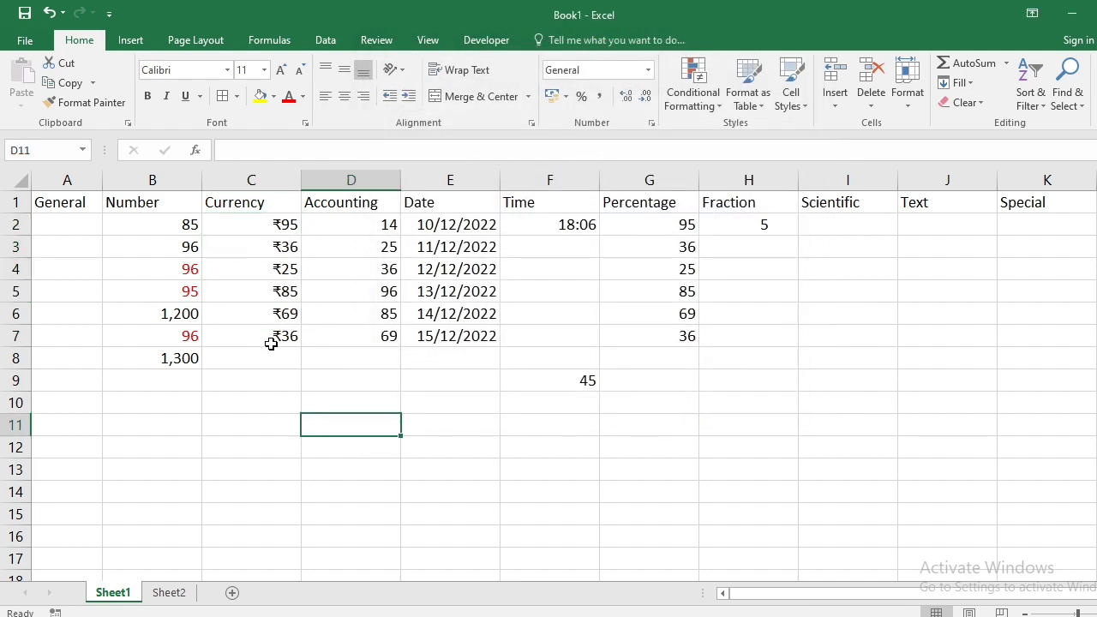
- Give D2:D7 the Accounting format with 0 decimal places
{"action": "left_click_drag", "start_coordinate": [358, 221], "coordinate": [357, 336]}
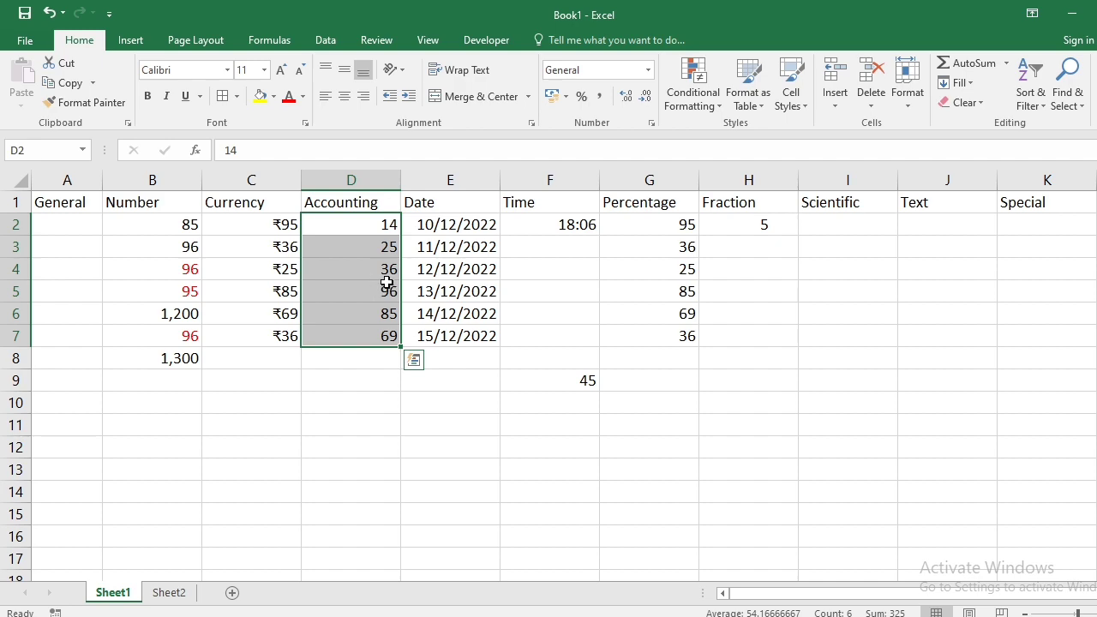
{"action": "left_click", "coordinate": [652, 125]}
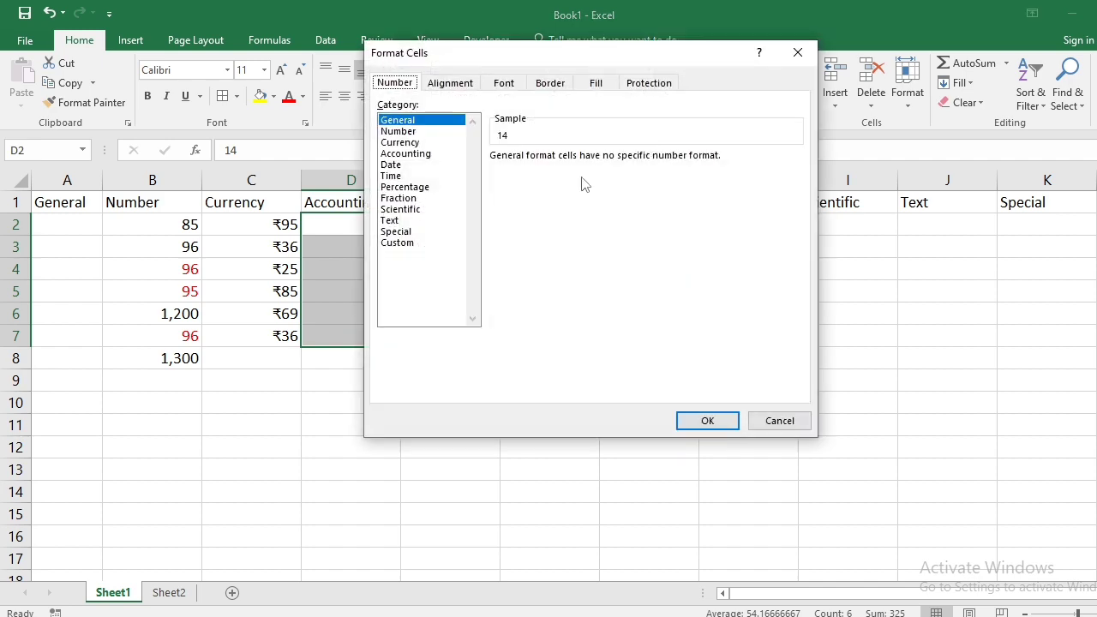
{"action": "left_click", "coordinate": [416, 155]}
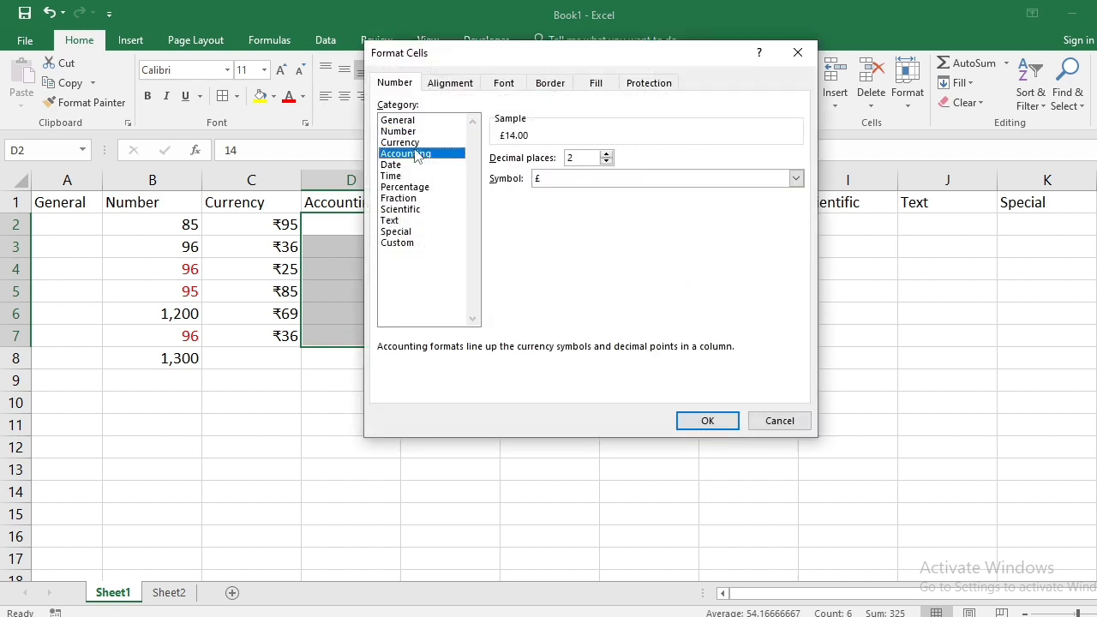
{"action": "left_click_drag", "start_coordinate": [537, 49], "coordinate": [682, 37]}
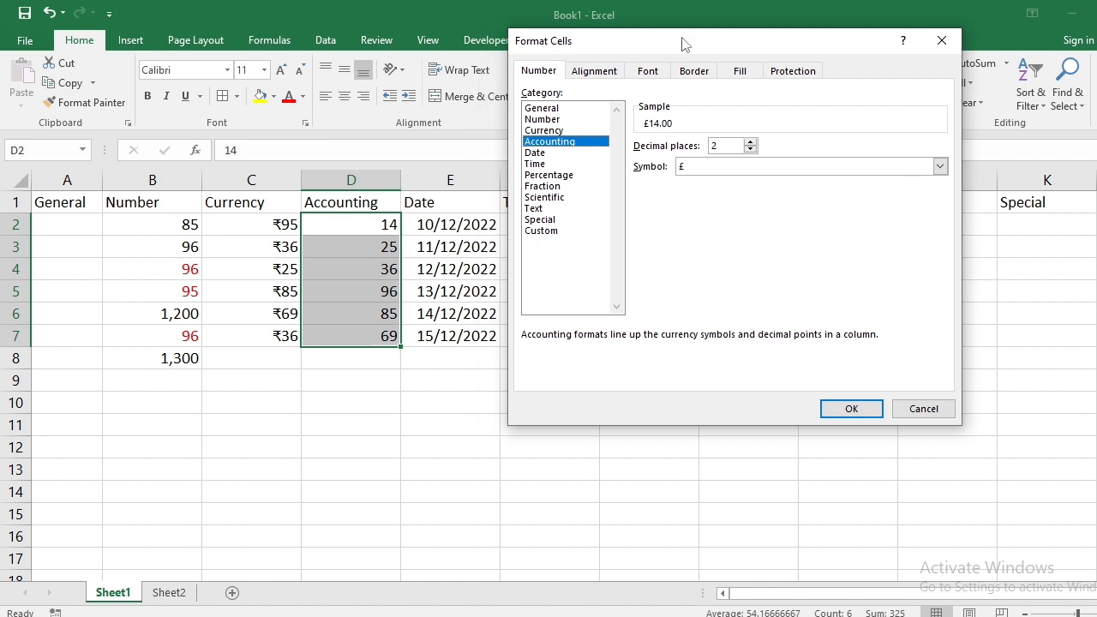
{"action": "left_click", "coordinate": [752, 150]}
{"action": "left_click", "coordinate": [752, 150]}
- Set the Accounting symbol to ₹ Hindi and apply it to D2:D7
{"action": "left_click", "coordinate": [939, 167]}
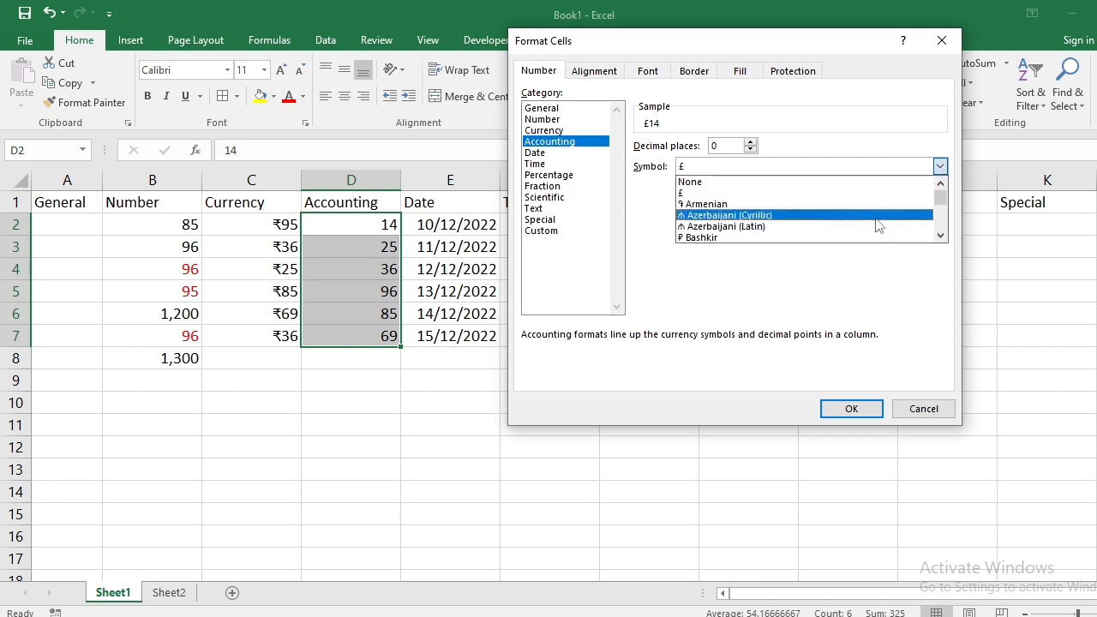
{"action": "scroll", "coordinate": [878, 225], "scroll_direction": "down", "scroll_amount": 1}
{"action": "scroll", "coordinate": [876, 224], "scroll_direction": "down", "scroll_amount": 12}
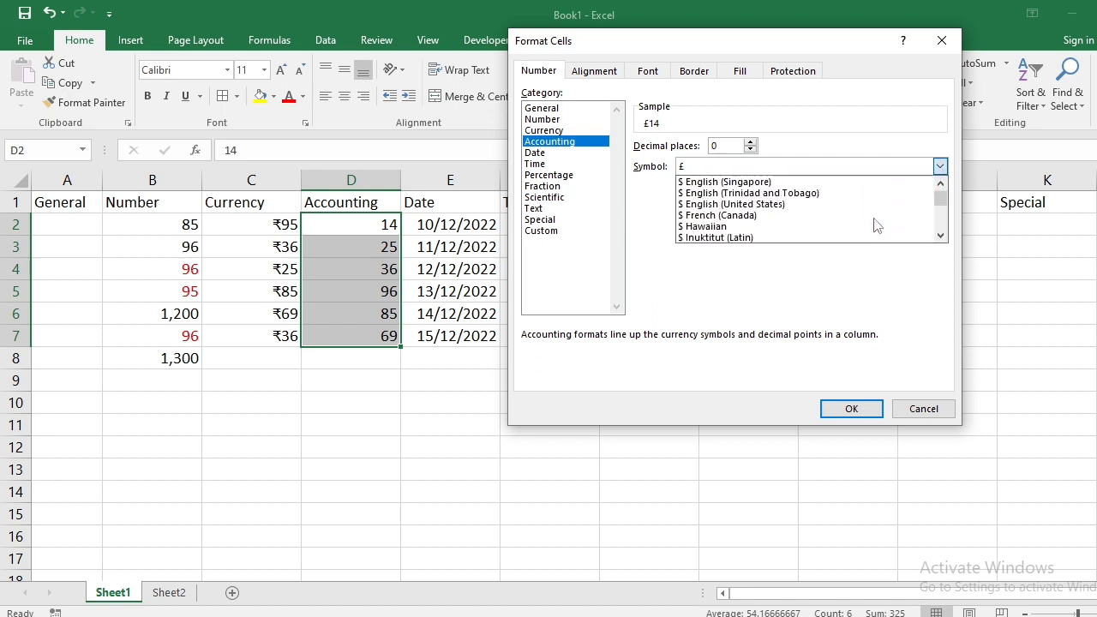
{"action": "scroll", "coordinate": [877, 225], "scroll_direction": "down", "scroll_amount": 12}
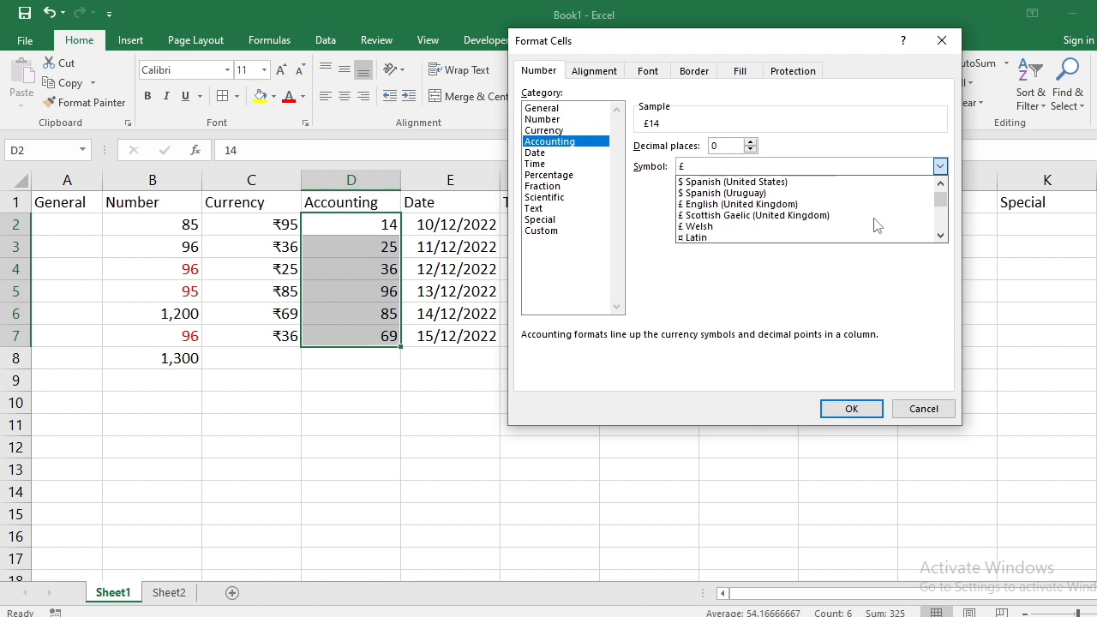
{"action": "scroll", "coordinate": [876, 225], "scroll_direction": "down", "scroll_amount": 12}
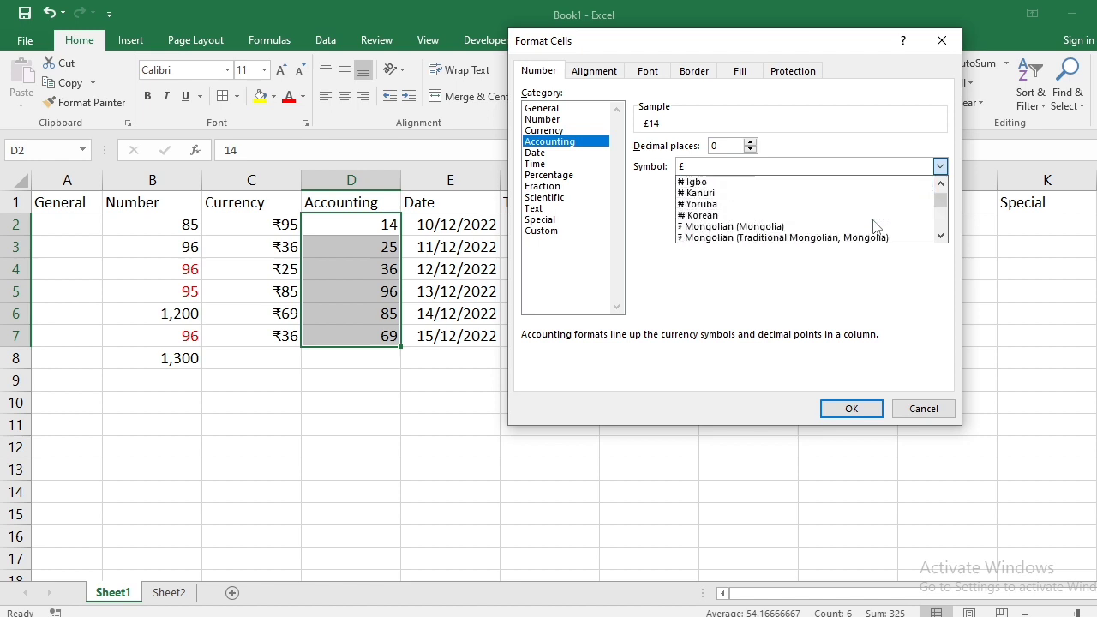
{"action": "scroll", "coordinate": [877, 225], "scroll_direction": "down", "scroll_amount": 8}
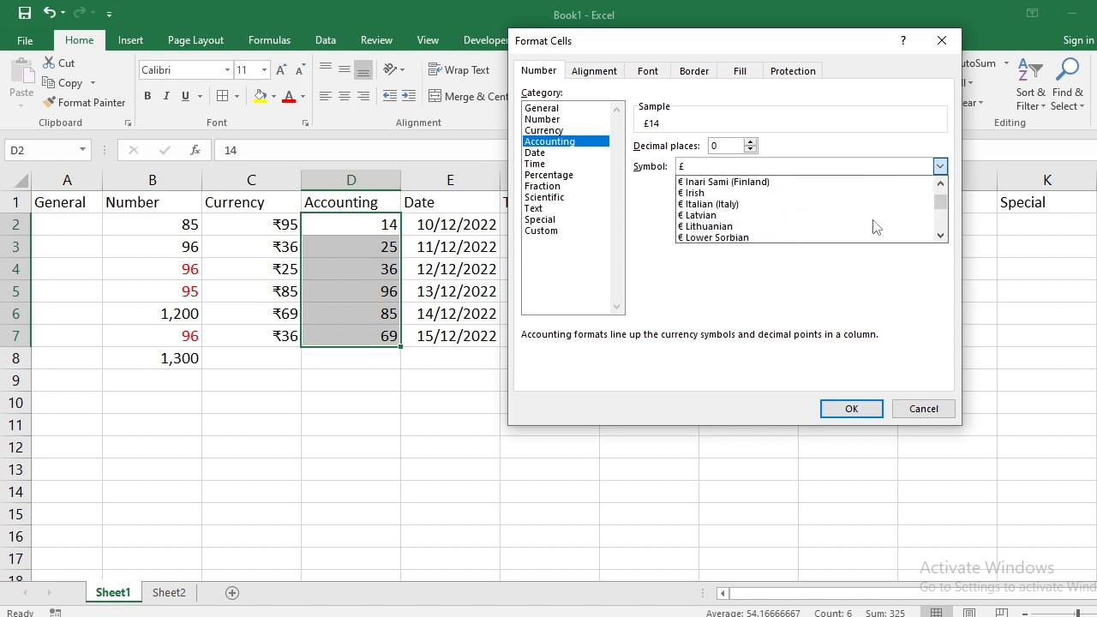
{"action": "scroll", "coordinate": [866, 228], "scroll_direction": "down", "scroll_amount": 10}
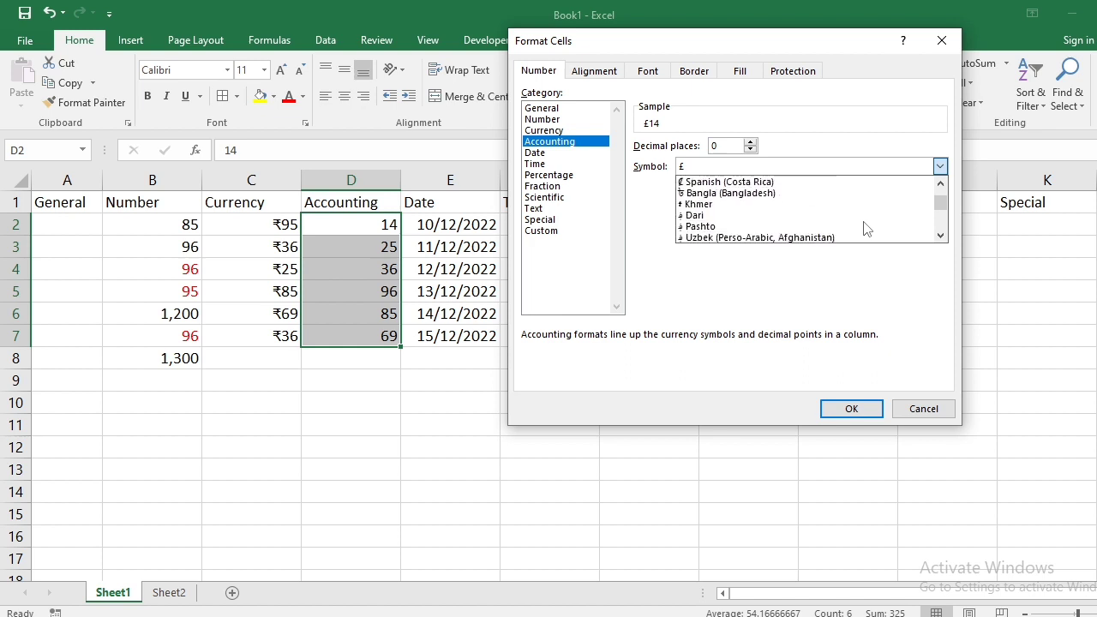
{"action": "scroll", "coordinate": [864, 228], "scroll_direction": "down", "scroll_amount": 2}
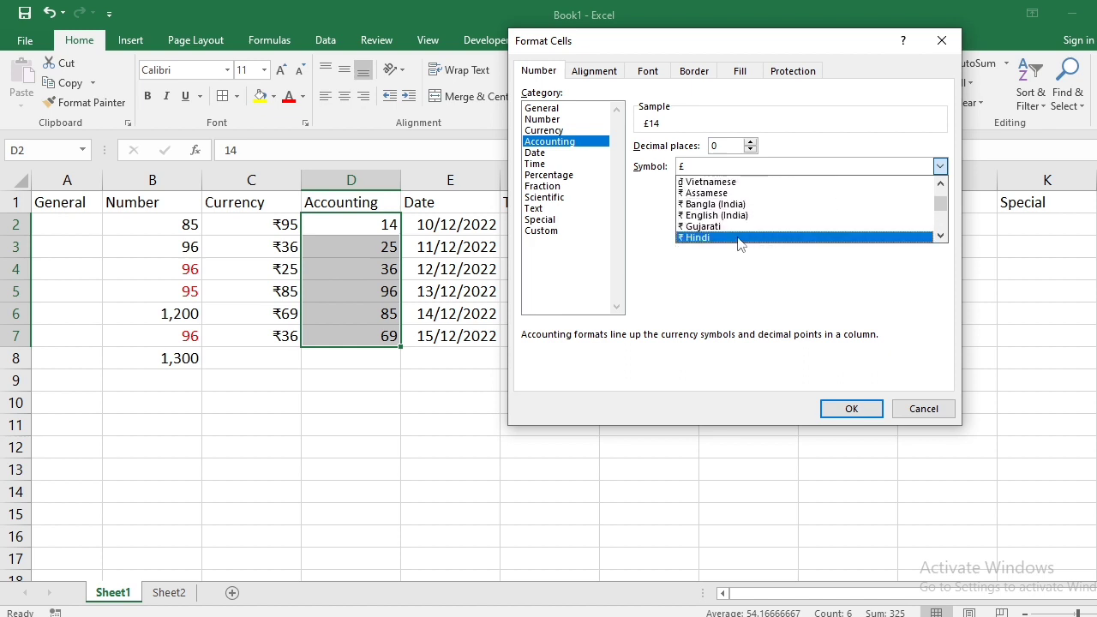
{"action": "left_click", "coordinate": [687, 239]}
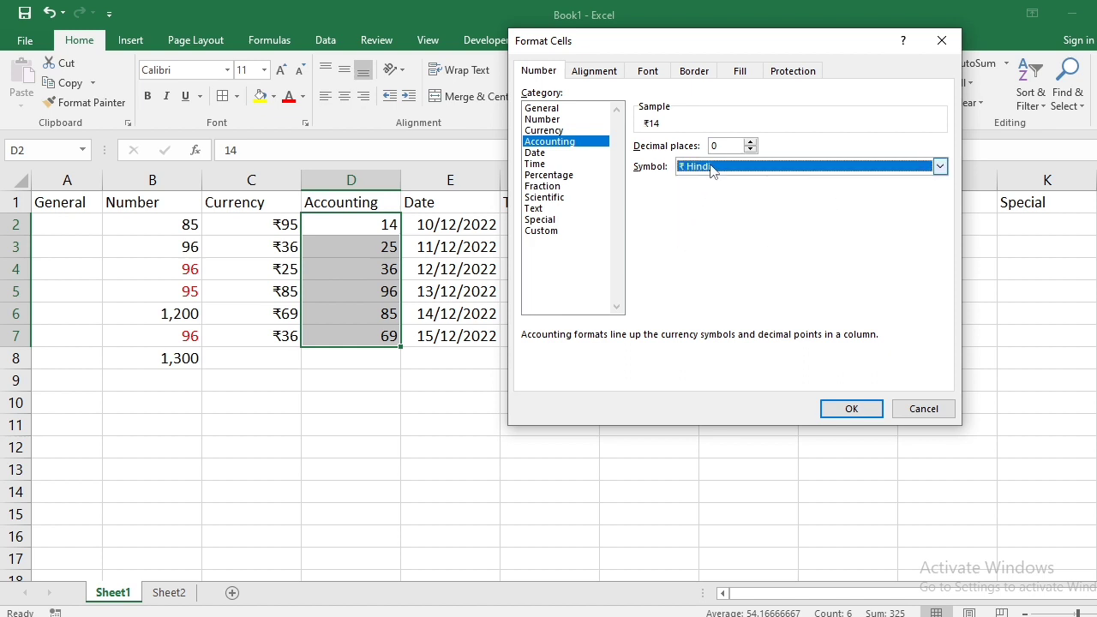
{"action": "left_click", "coordinate": [836, 408]}
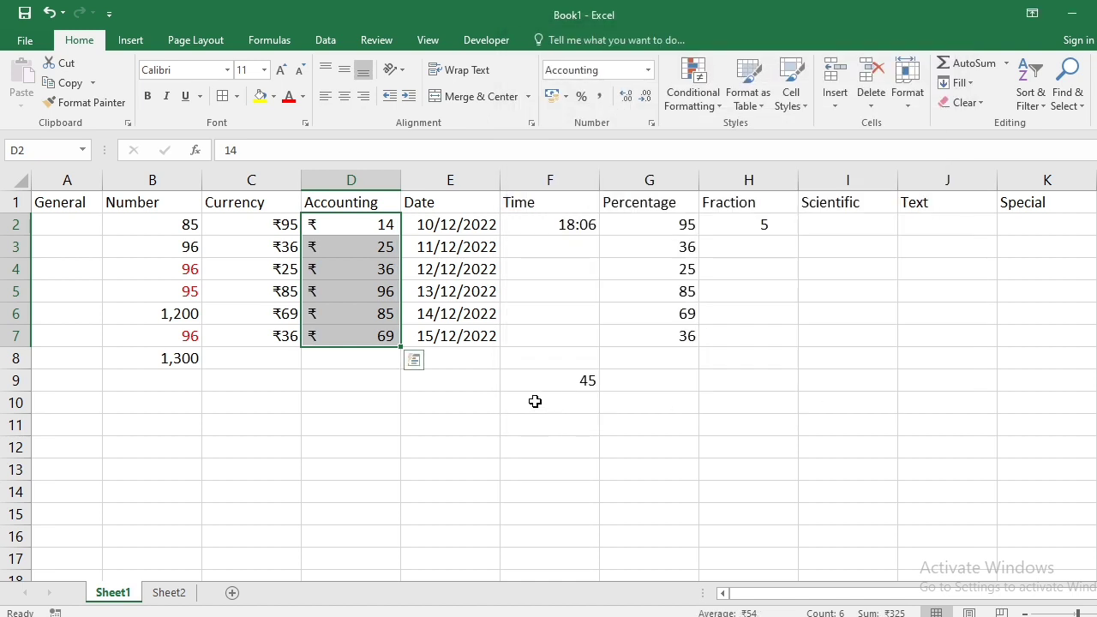
{"action": "left_click", "coordinate": [452, 421]}
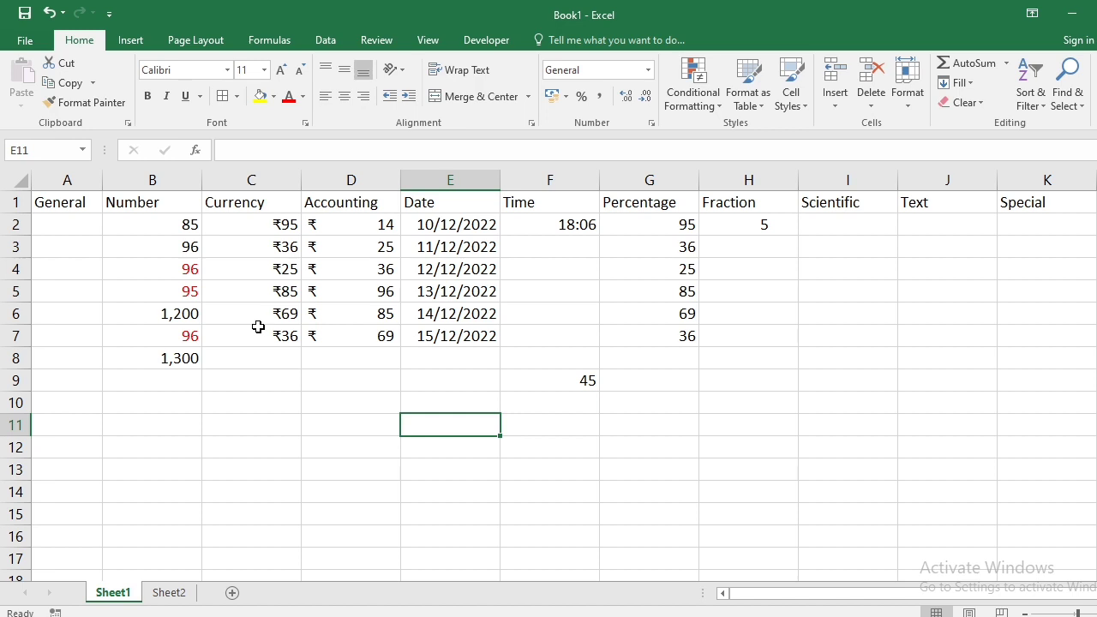
{"action": "left_click", "coordinate": [430, 225]}
{"action": "left_click", "coordinate": [431, 246]}
{"action": "left_click", "coordinate": [434, 264]}
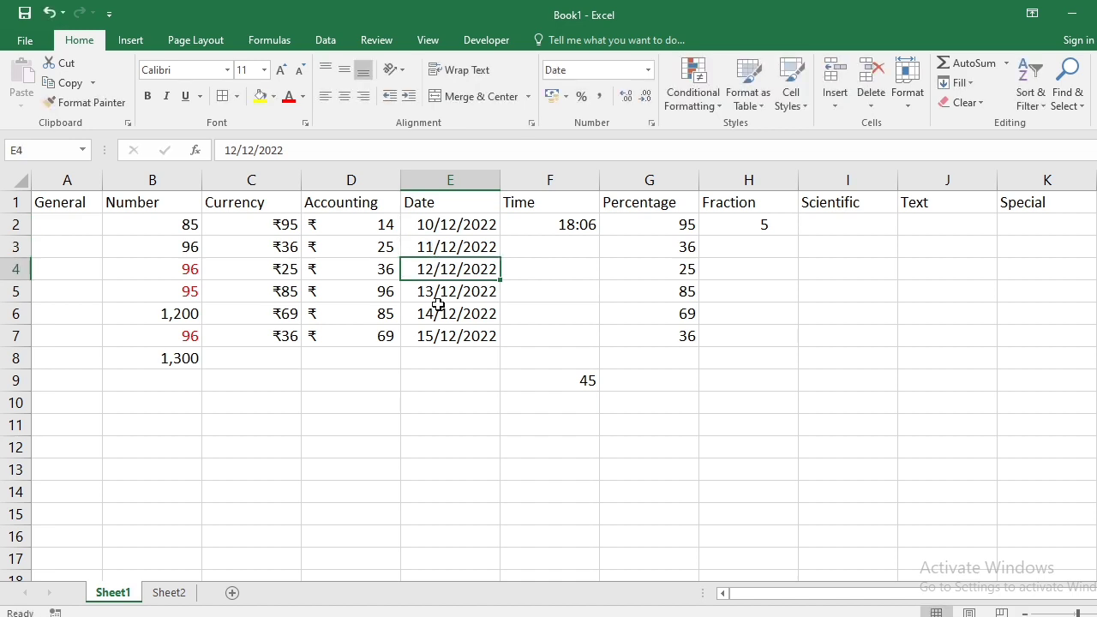
{"action": "left_click", "coordinate": [435, 310]}
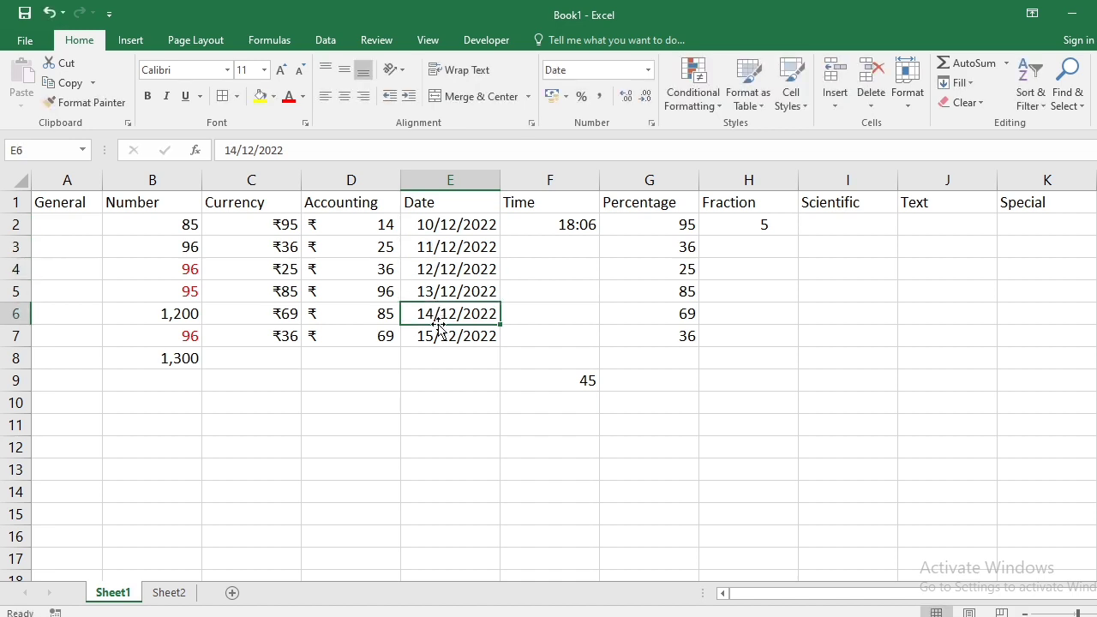
- Apply the '14 March 2012' long date type to the dates in E2:E7
{"action": "left_click_drag", "start_coordinate": [434, 228], "coordinate": [439, 339]}
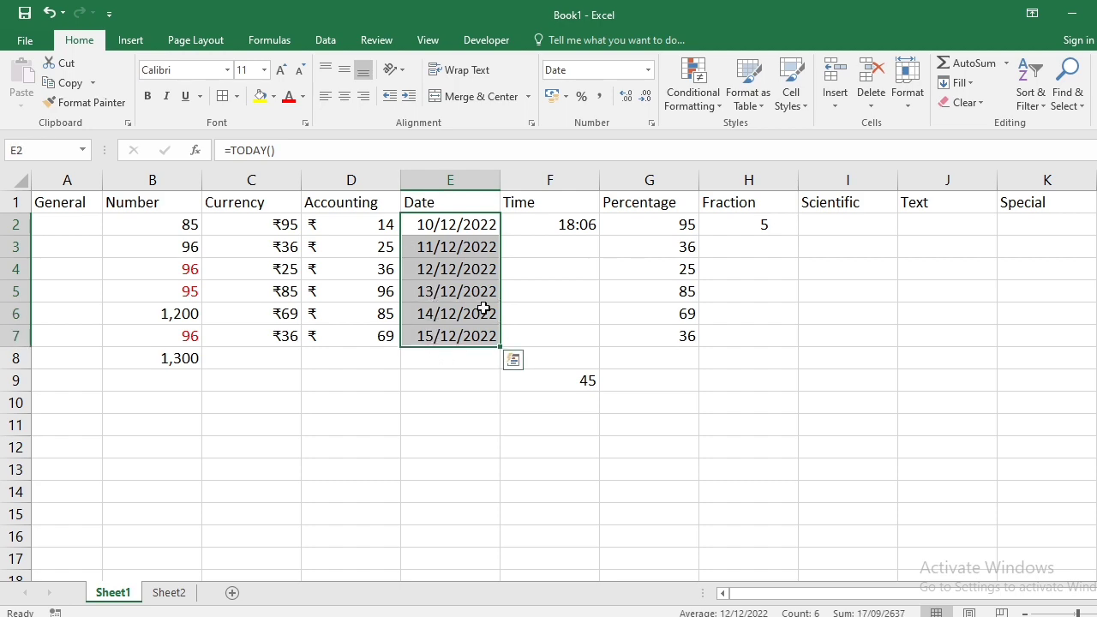
{"action": "left_click", "coordinate": [652, 123]}
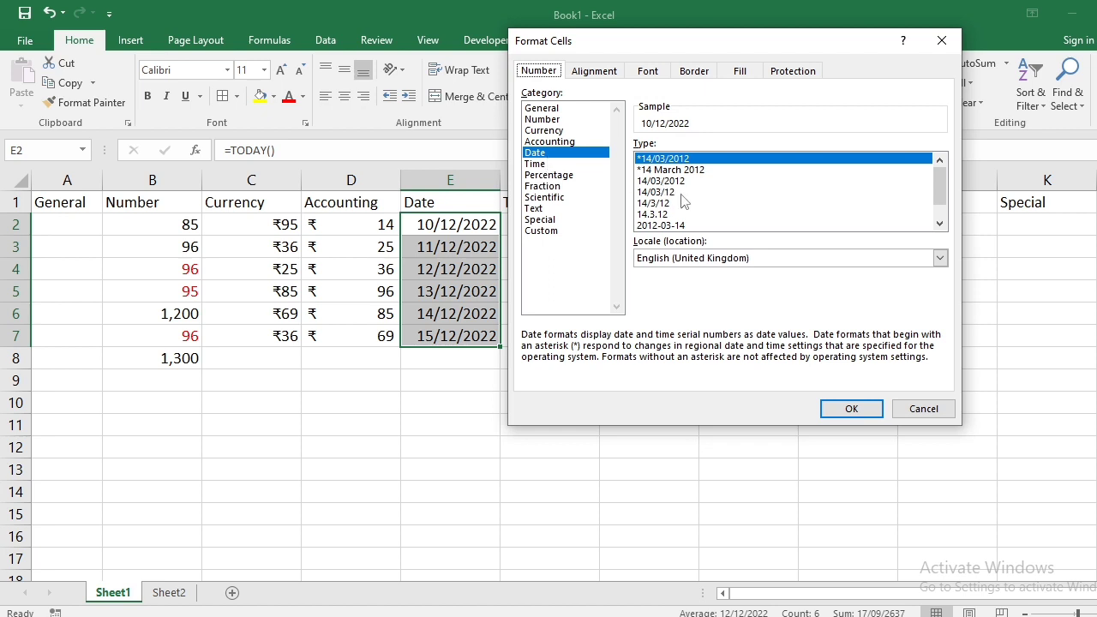
{"action": "scroll", "coordinate": [684, 201], "scroll_direction": "down", "scroll_amount": 1}
{"action": "scroll", "coordinate": [684, 201], "scroll_direction": "up", "scroll_amount": 1}
{"action": "scroll", "coordinate": [684, 200], "scroll_direction": "down", "scroll_amount": 1}
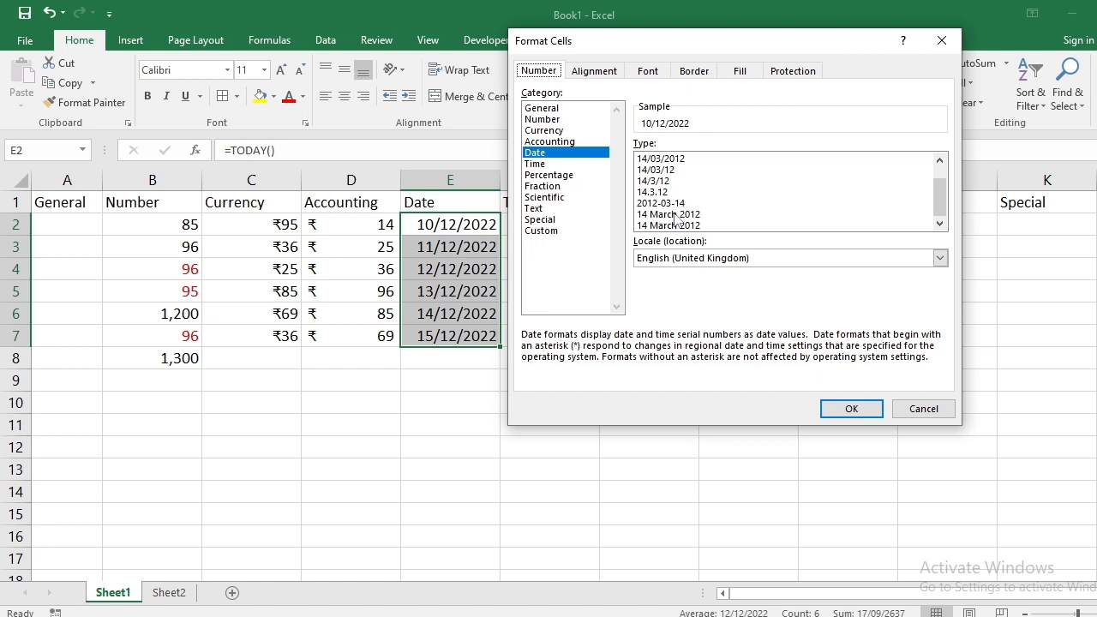
{"action": "left_click", "coordinate": [675, 214]}
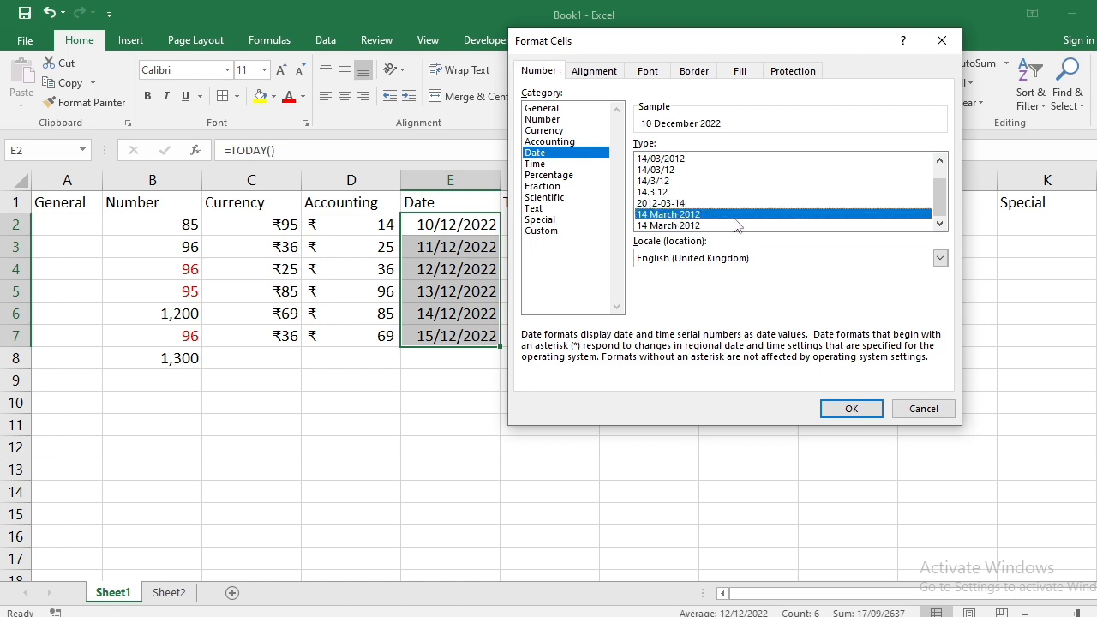
{"action": "left_click", "coordinate": [866, 415]}
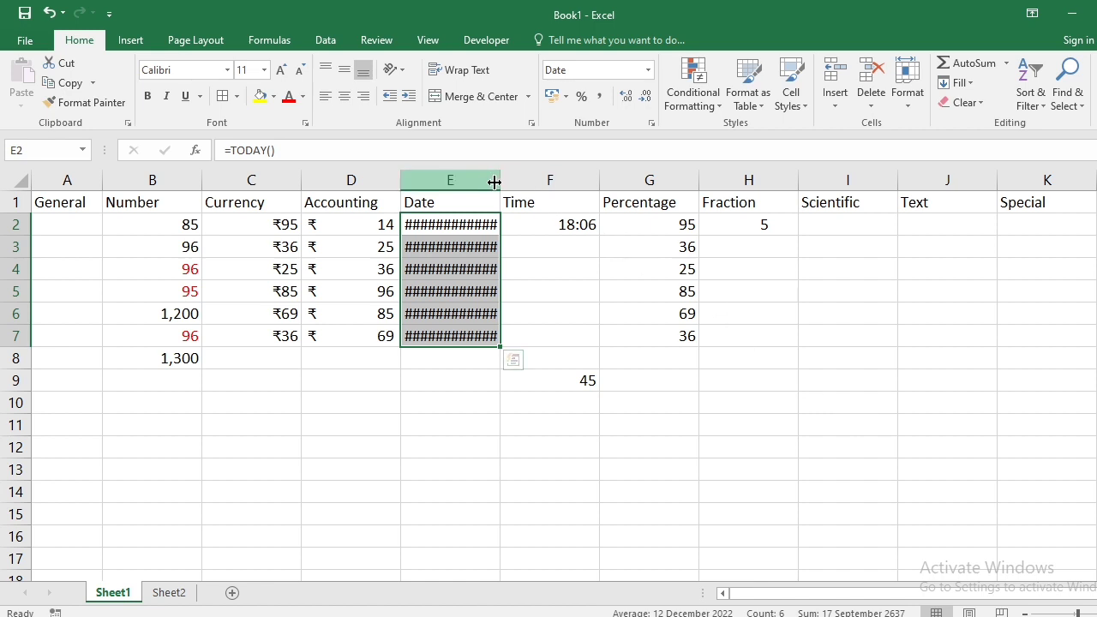
- Widen column E so the dates show fully, 10 to 15 December 2022
{"action": "left_click_drag", "start_coordinate": [495, 183], "coordinate": [563, 187]}
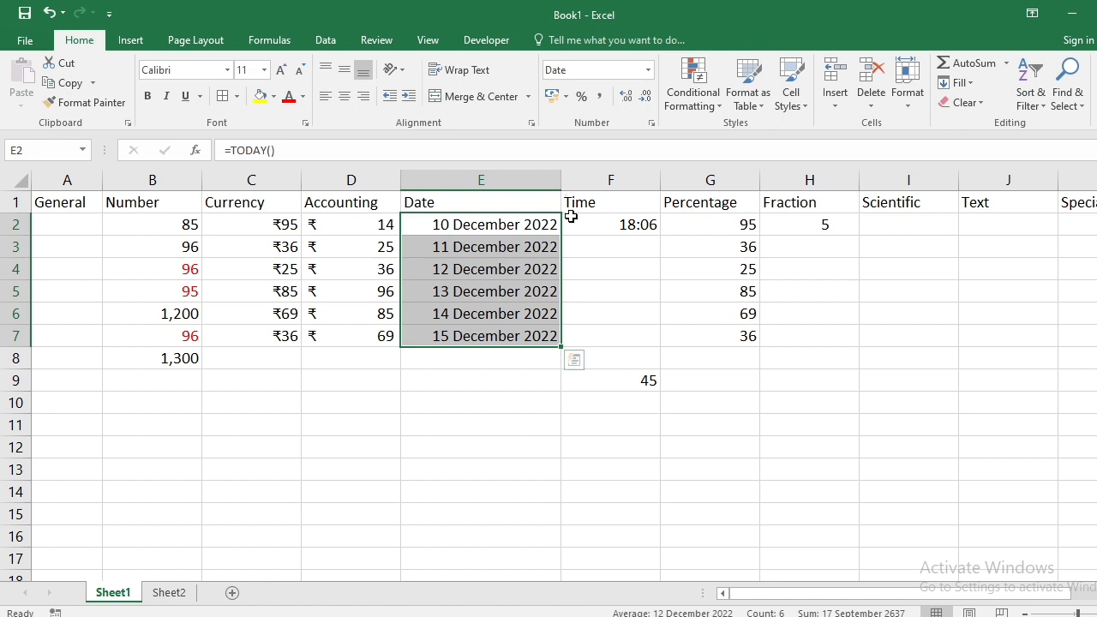
{"action": "left_click", "coordinate": [604, 346]}
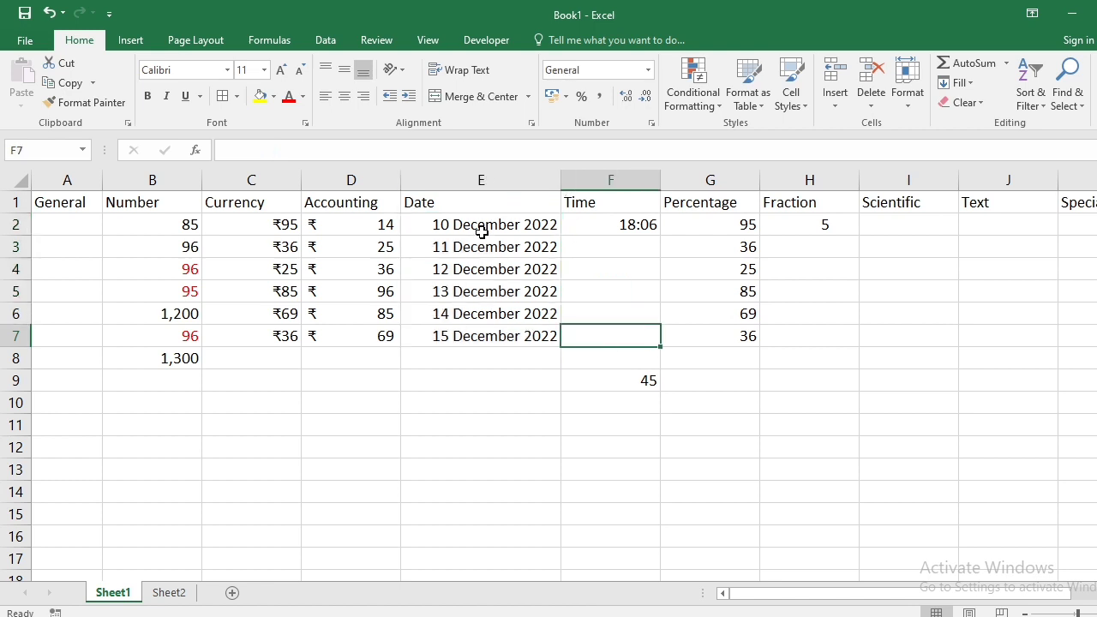
{"action": "left_click_drag", "start_coordinate": [483, 224], "coordinate": [483, 332]}
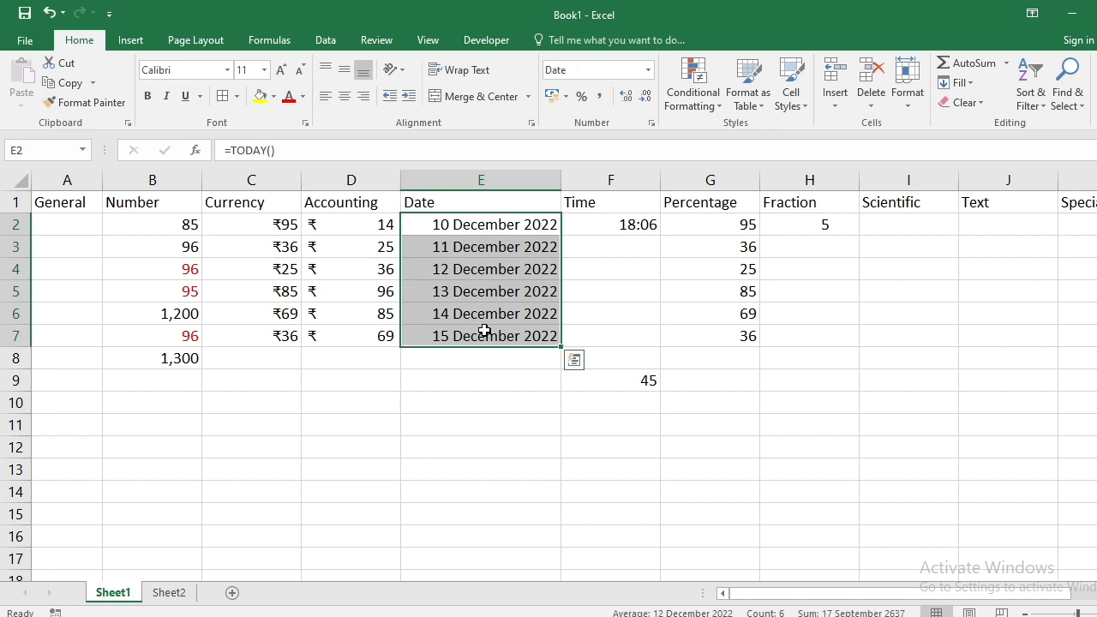
{"action": "key", "text": "Right"}
{"action": "key", "text": "Right"}
{"action": "key", "text": "Right"}
{"action": "key", "text": "Right"}
{"action": "key", "text": "Right"}
{"action": "key", "text": "Right"}
{"action": "key", "text": "Right"}
{"action": "key", "text": "Right"}
{"action": "key", "text": "Right"}
{"action": "key", "text": "Right"}
{"action": "key", "text": "Right"}
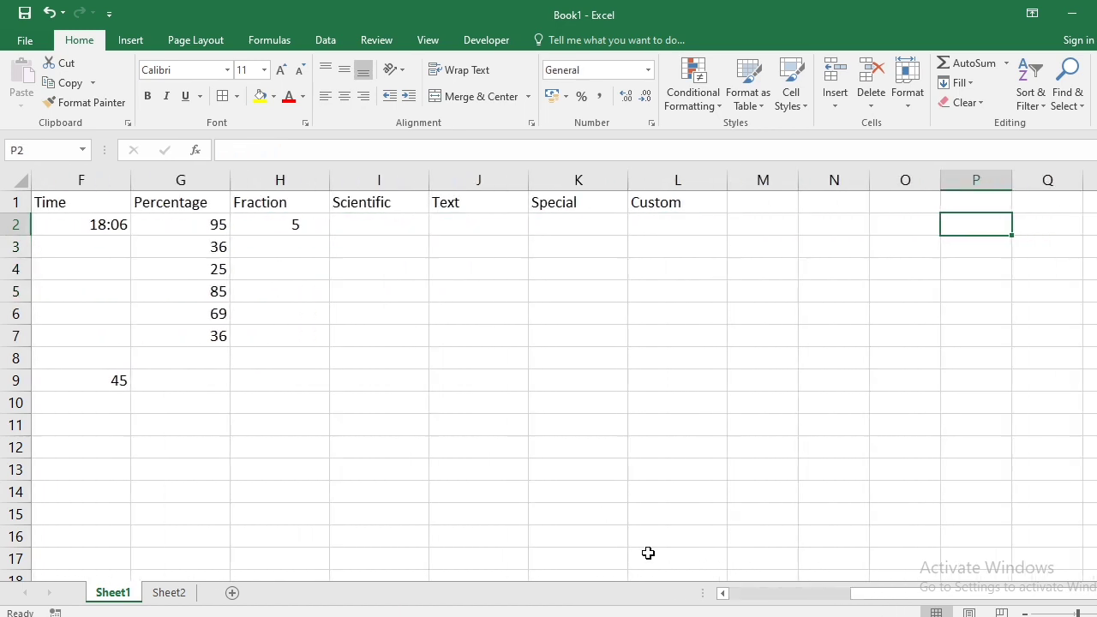
- Give F2 the 01:30:55 PM time type so 18:06 displays as 06:06:00 PM
{"action": "left_click", "coordinate": [80, 224]}
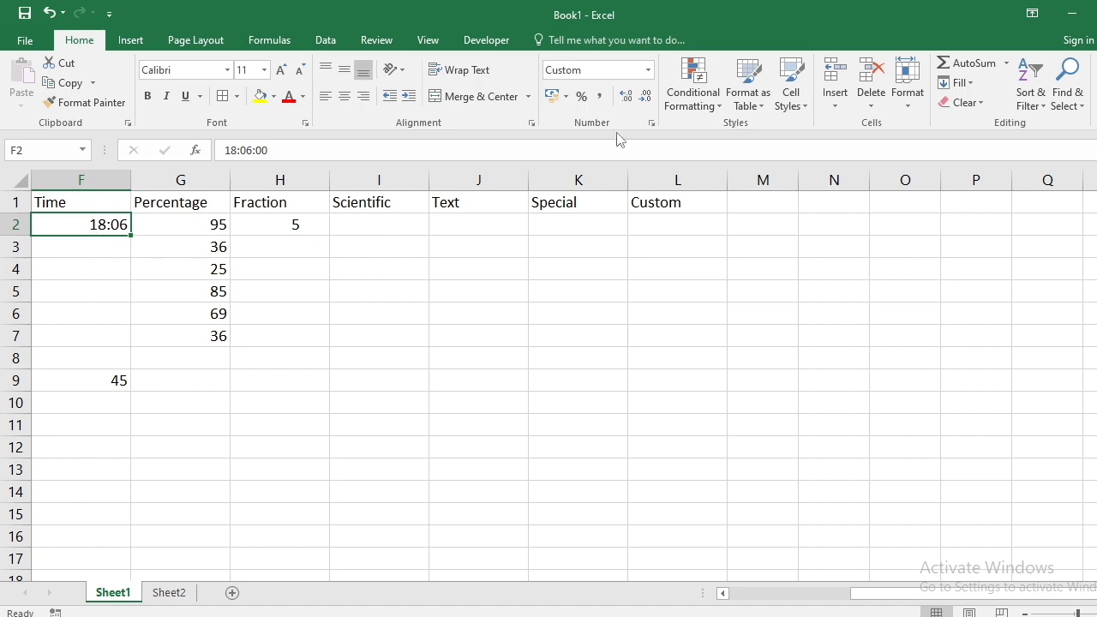
{"action": "left_click", "coordinate": [652, 123]}
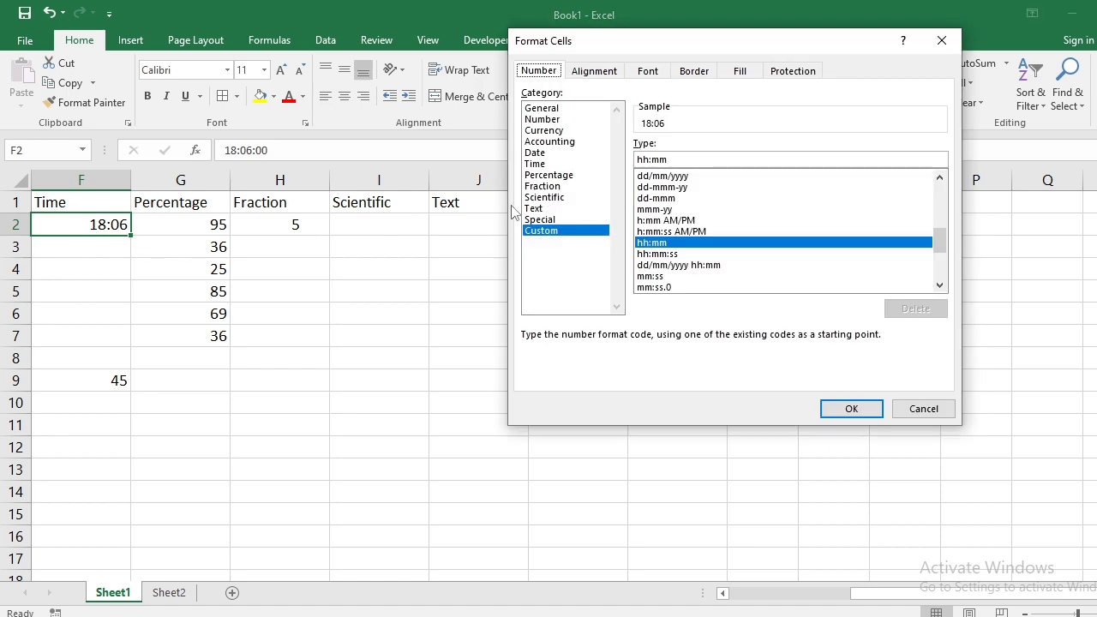
{"action": "left_click", "coordinate": [554, 164]}
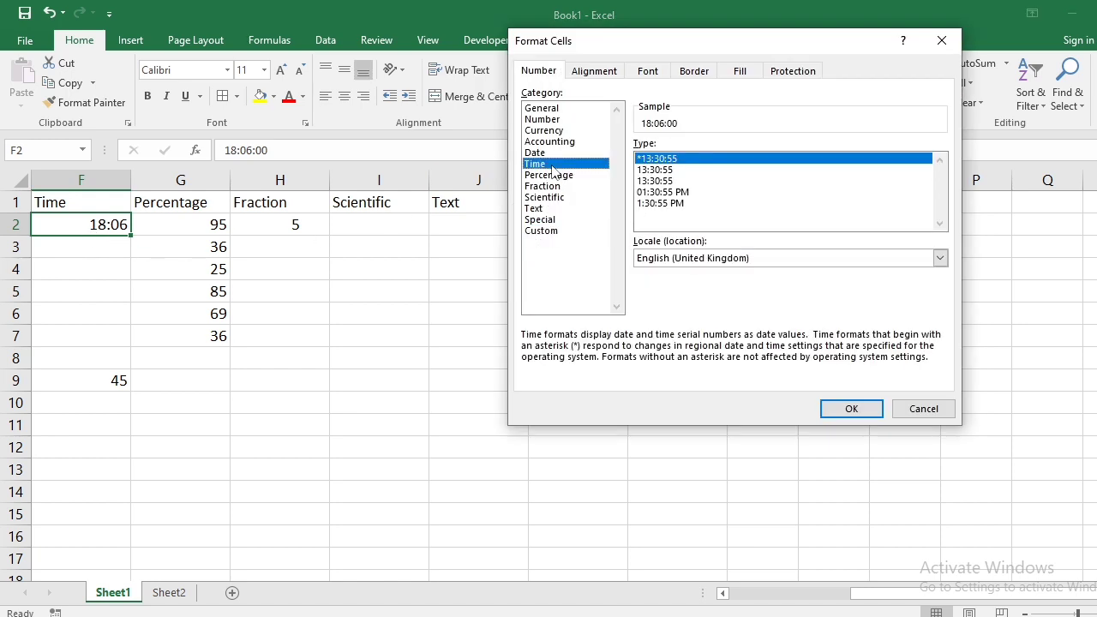
{"action": "left_click", "coordinate": [658, 204]}
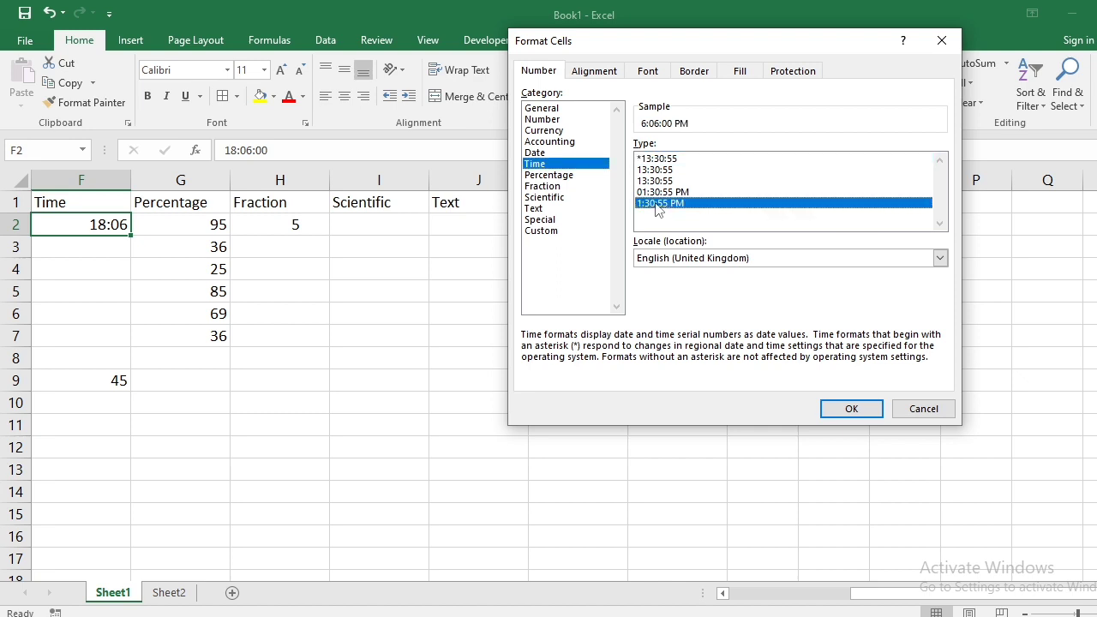
{"action": "left_click", "coordinate": [659, 194]}
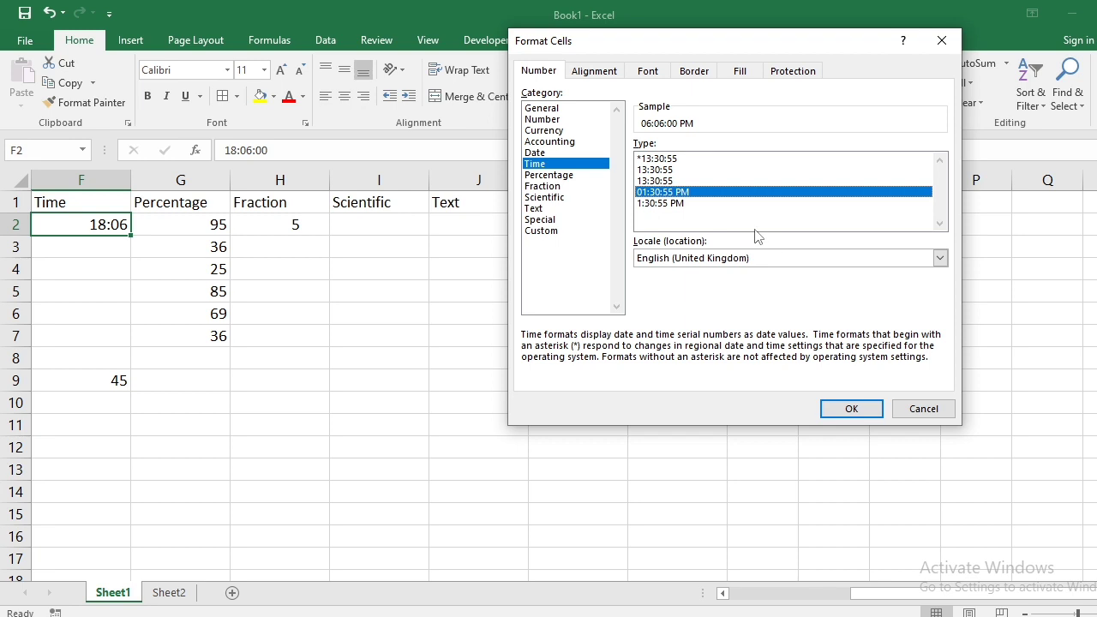
{"action": "left_click", "coordinate": [834, 405]}
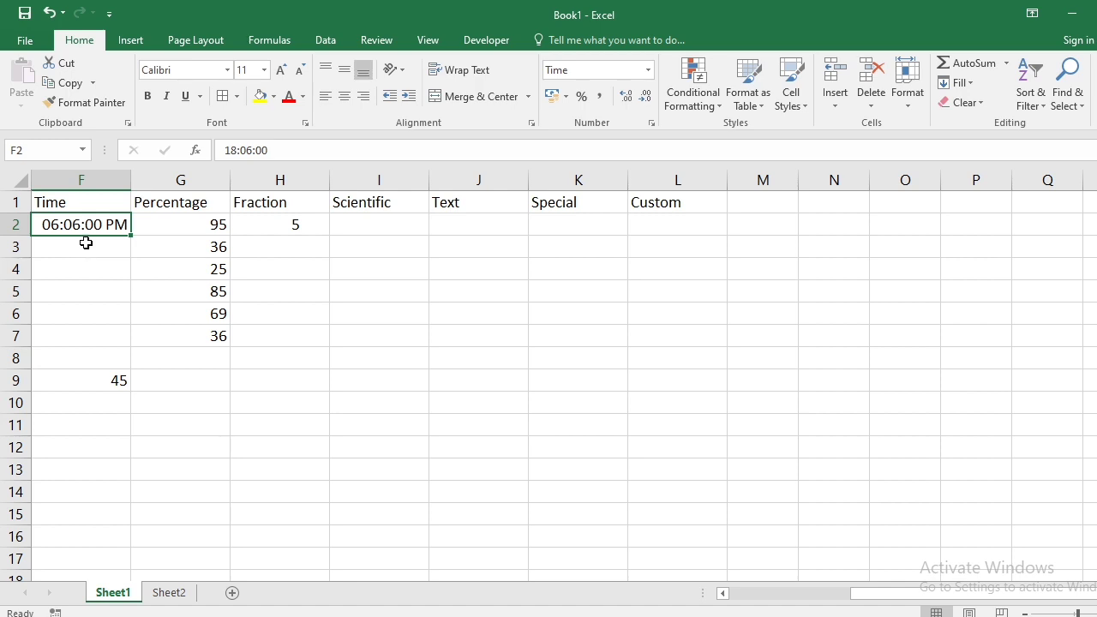
{"action": "key", "text": "Right"}
{"action": "key", "text": "Right"}
{"action": "key", "text": "Right"}
{"action": "key", "text": "Right"}
{"action": "key", "text": "Right"}
{"action": "key", "text": "Right"}
{"action": "key", "text": "Right"}
{"action": "key", "text": "Right"}
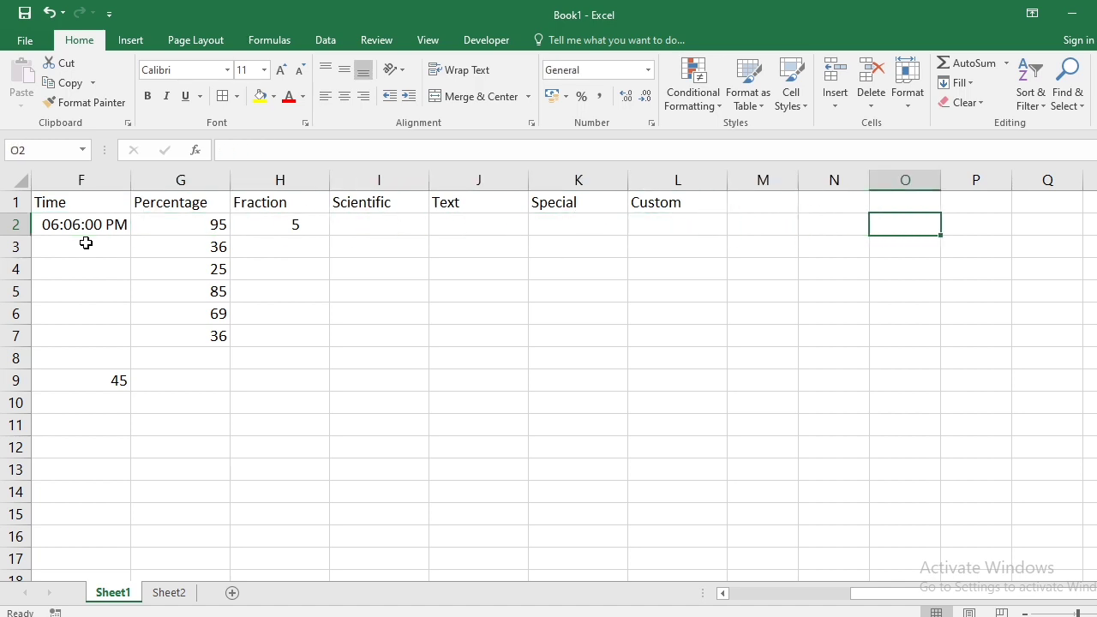
- Format G2:G7 as Percentage with 0 decimal places, showing values like 9500%
{"action": "left_click_drag", "start_coordinate": [213, 225], "coordinate": [200, 336]}
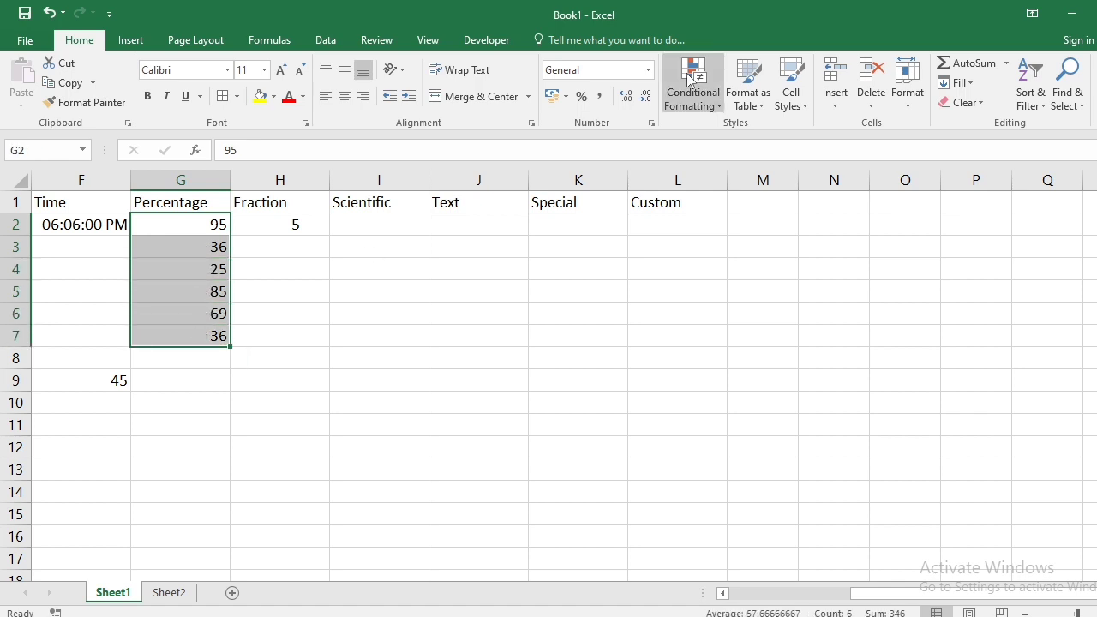
{"action": "left_click", "coordinate": [652, 122]}
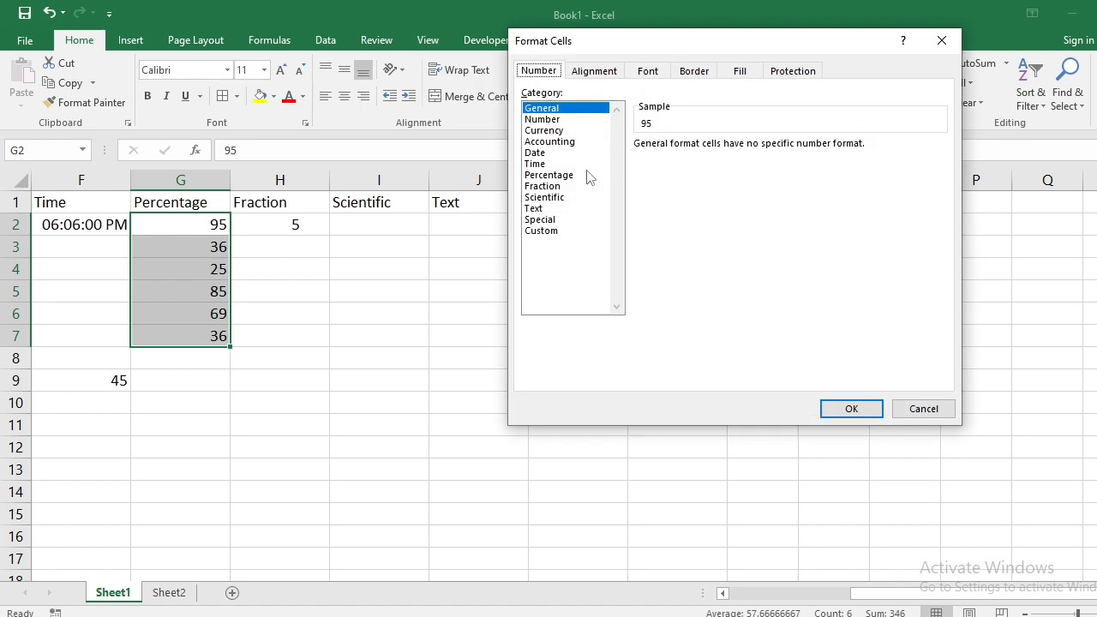
{"action": "left_click", "coordinate": [554, 177]}
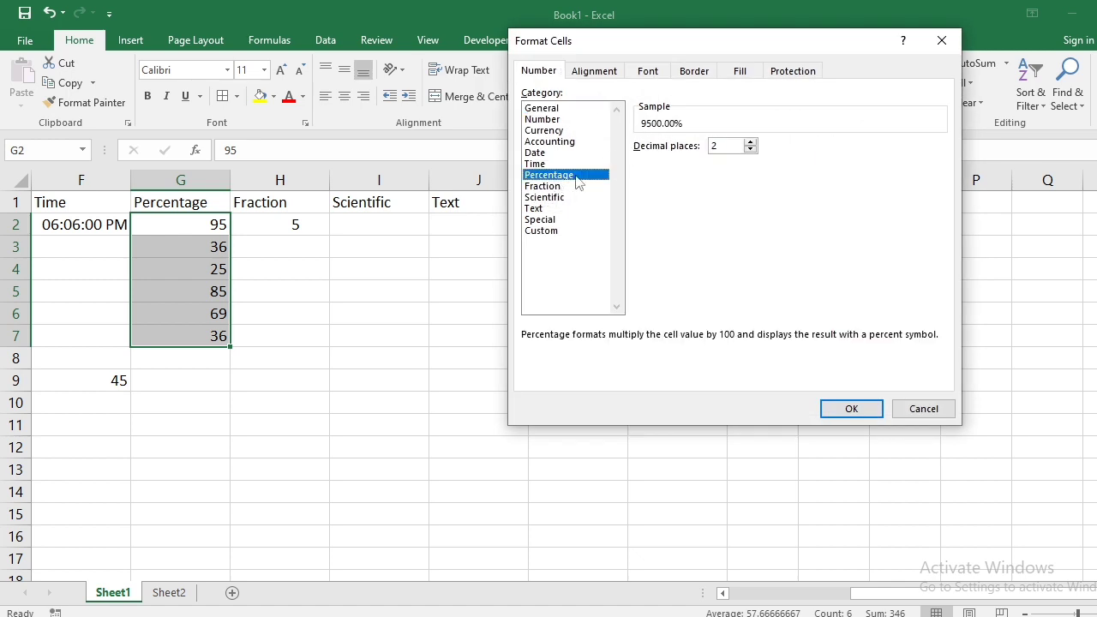
{"action": "left_click", "coordinate": [750, 149]}
{"action": "left_click", "coordinate": [750, 149]}
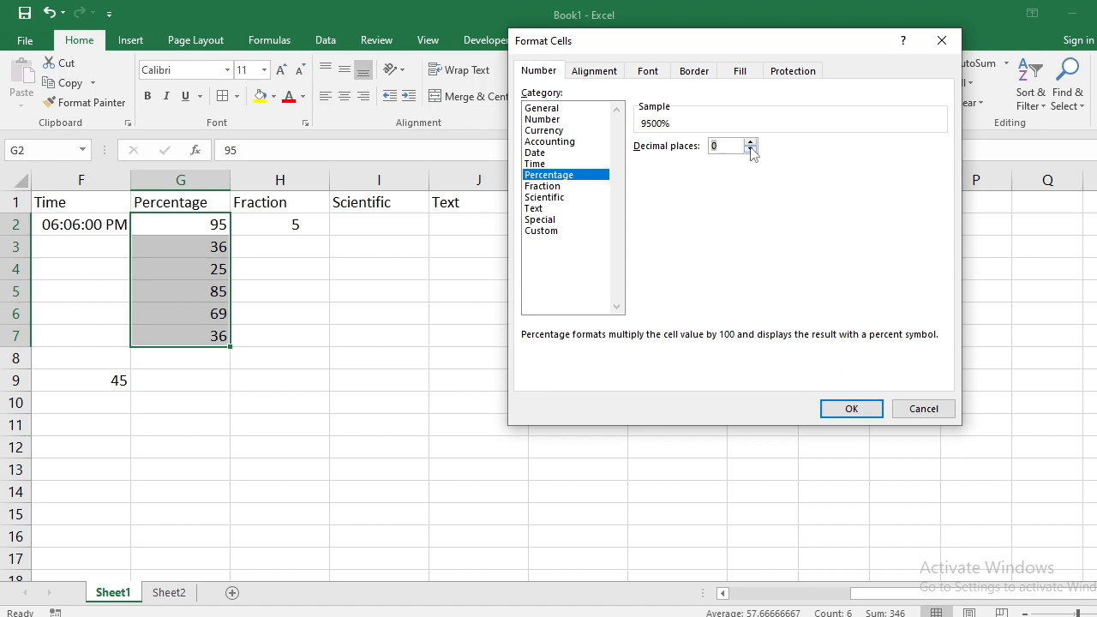
{"action": "left_click", "coordinate": [850, 409]}
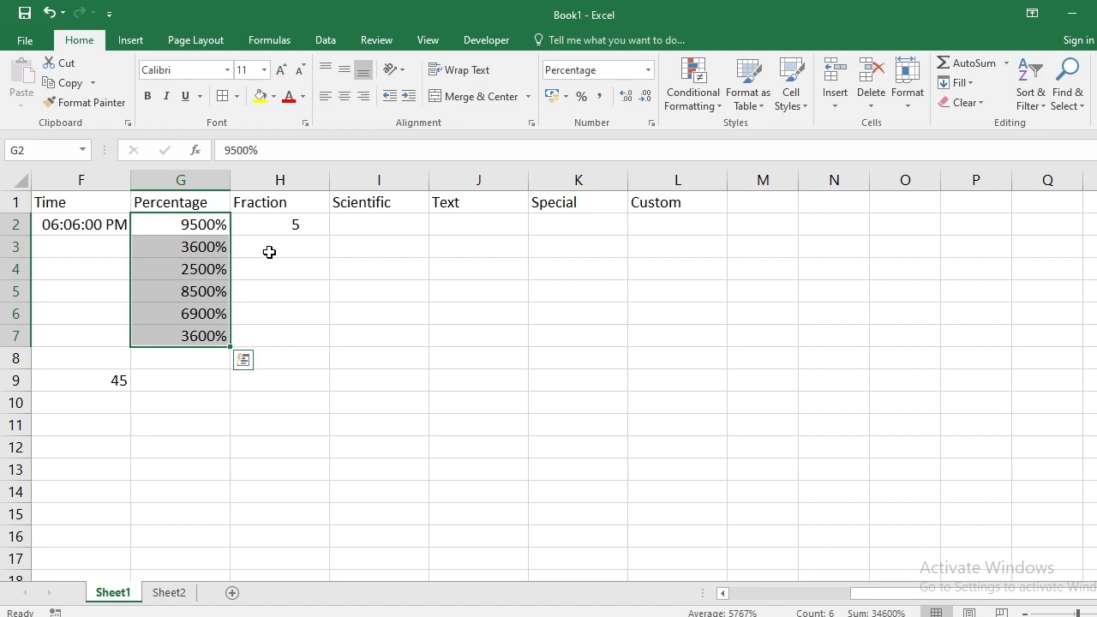
{"action": "left_click", "coordinate": [282, 228]}
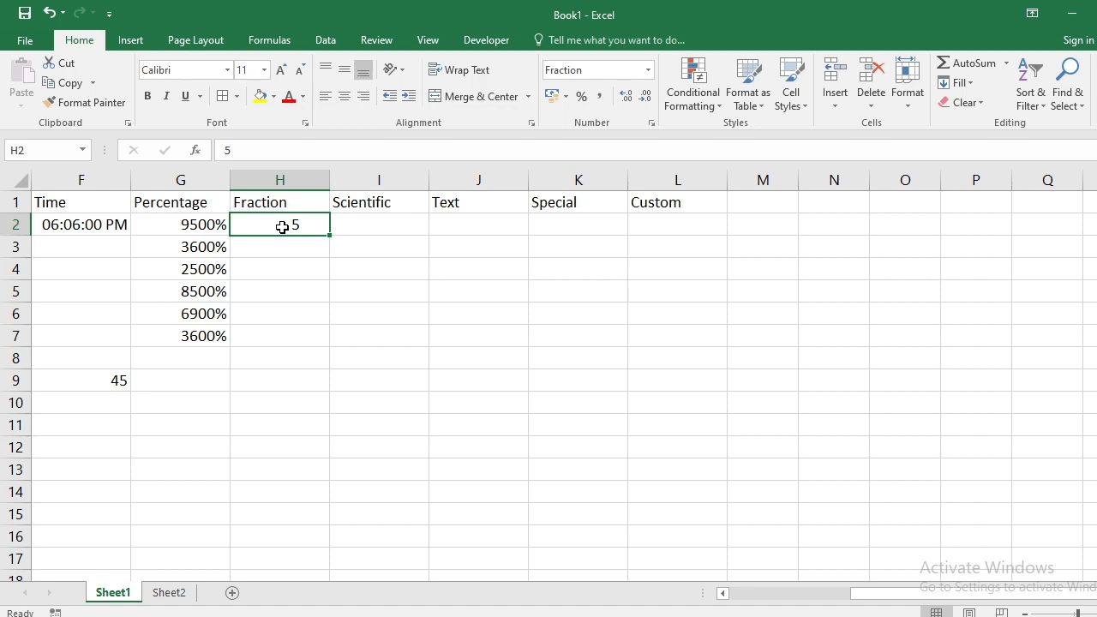
- Apply the Fraction number format to H2:H7
{"action": "key", "text": "shift+Down"}
{"action": "key", "text": "shift+Down"}
{"action": "key", "text": "shift+Down"}
{"action": "key", "text": "shift+Down"}
{"action": "key", "text": "shift+Down"}
{"action": "key", "text": "shift+Down"}
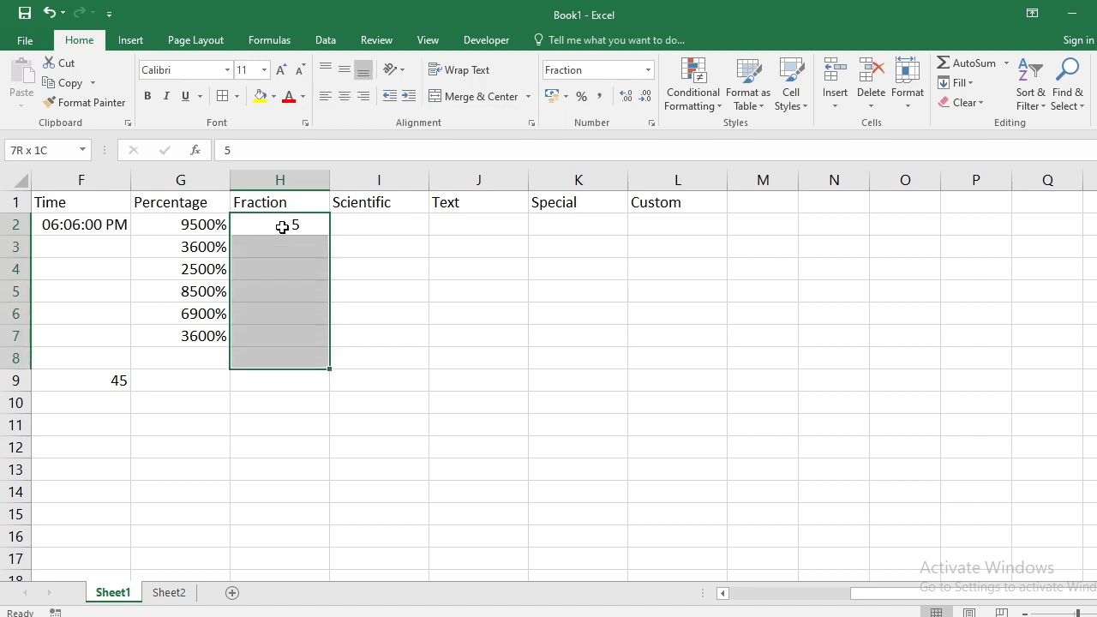
{"action": "key", "text": "shift+Up"}
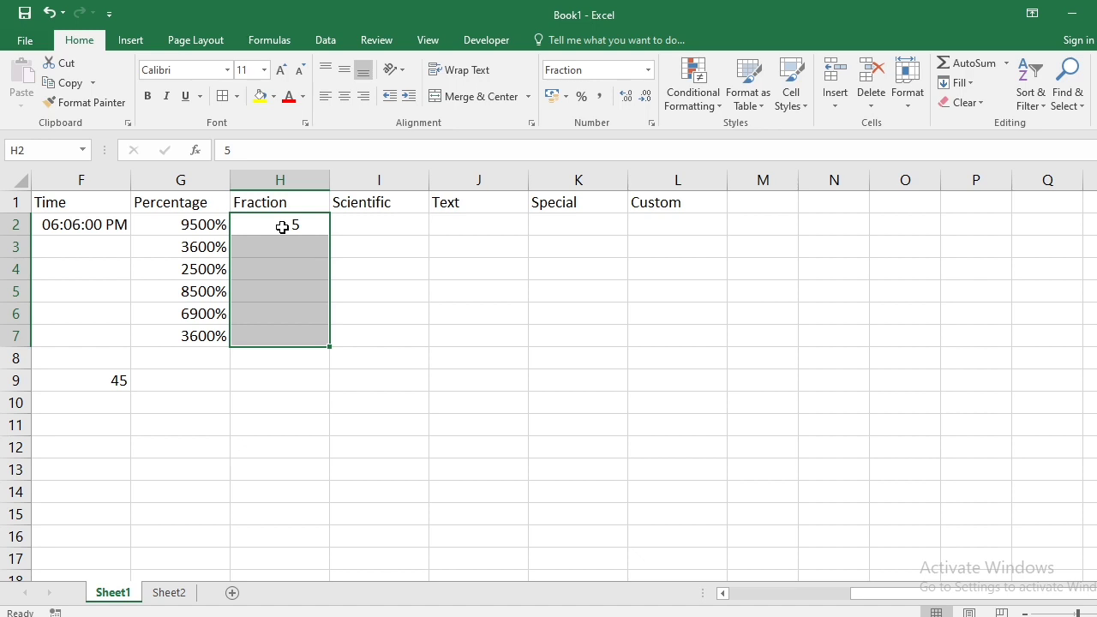
{"action": "left_click", "coordinate": [652, 125]}
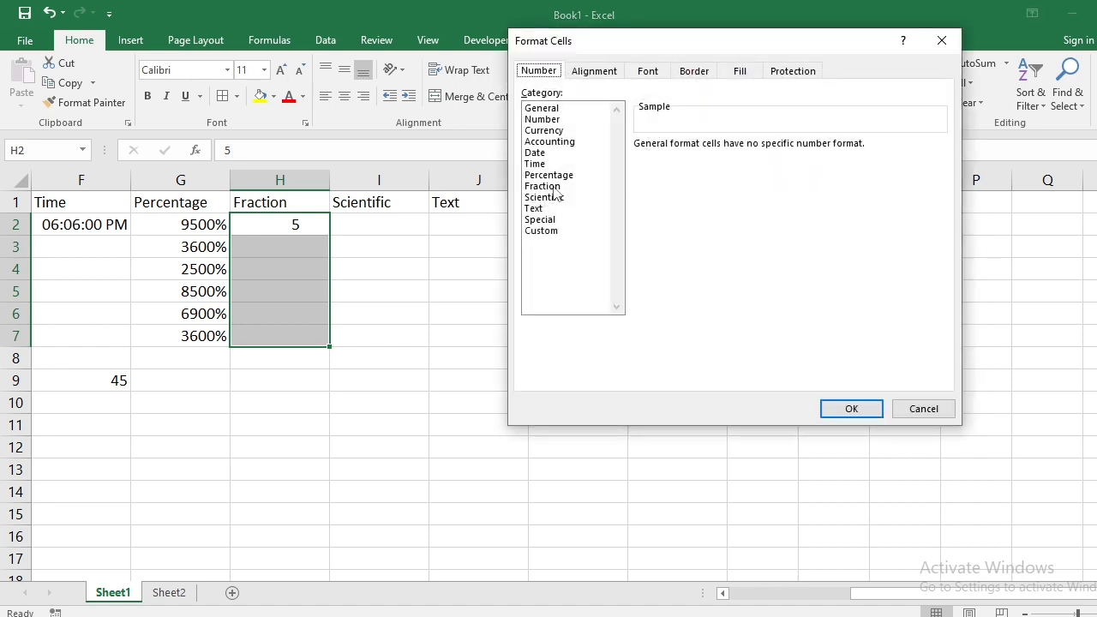
{"action": "left_click", "coordinate": [553, 187]}
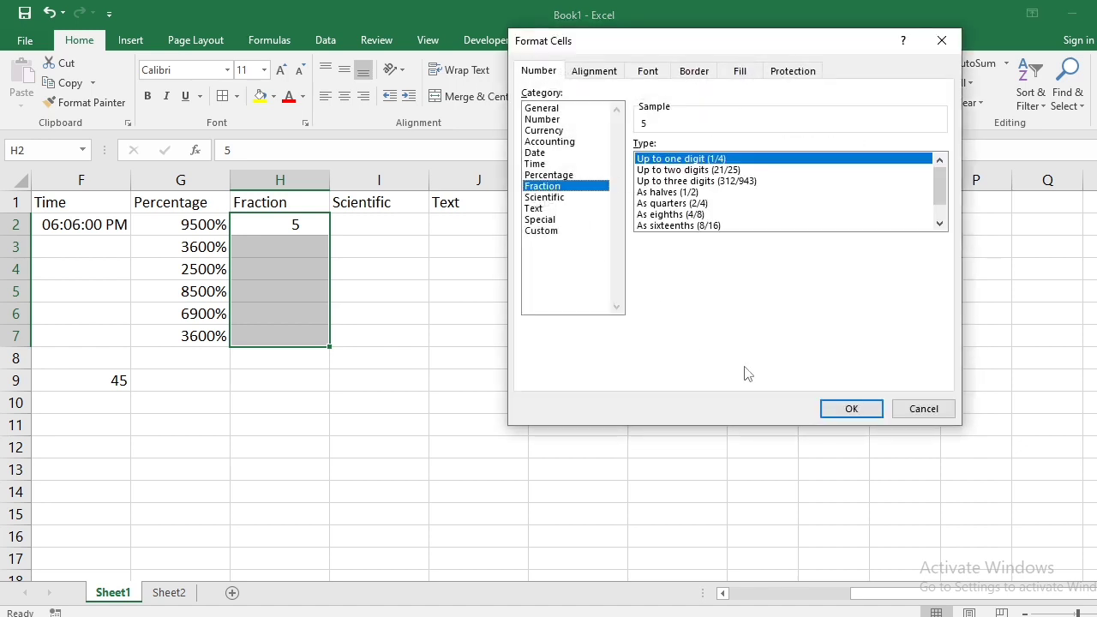
{"action": "left_click", "coordinate": [854, 409]}
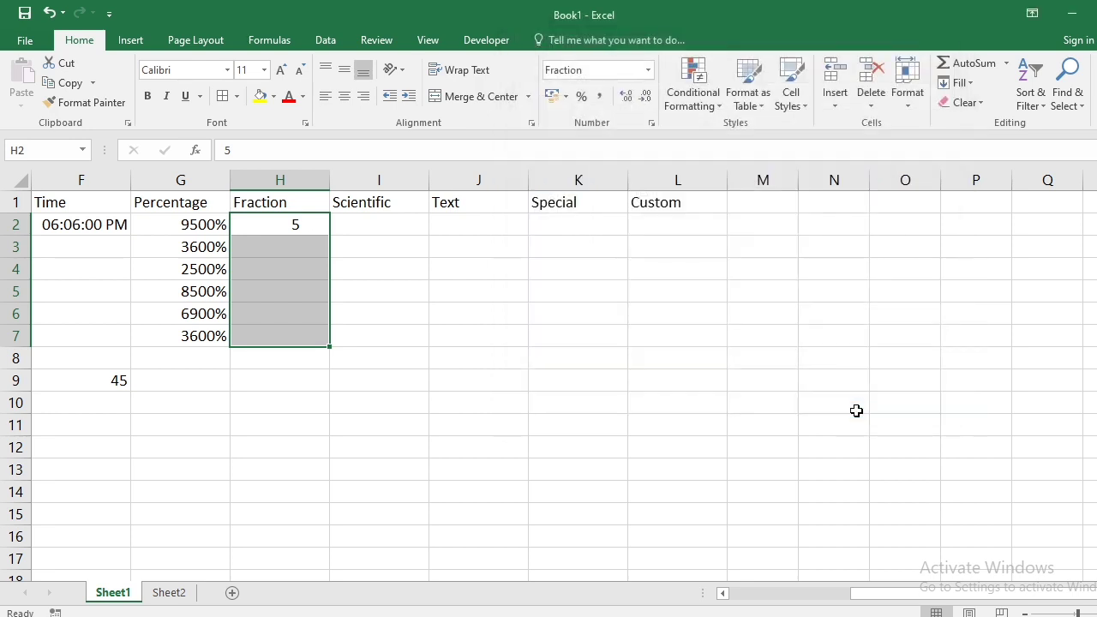
- Enter 20/2 in H3 so it displays 10
{"action": "left_click", "coordinate": [377, 404]}
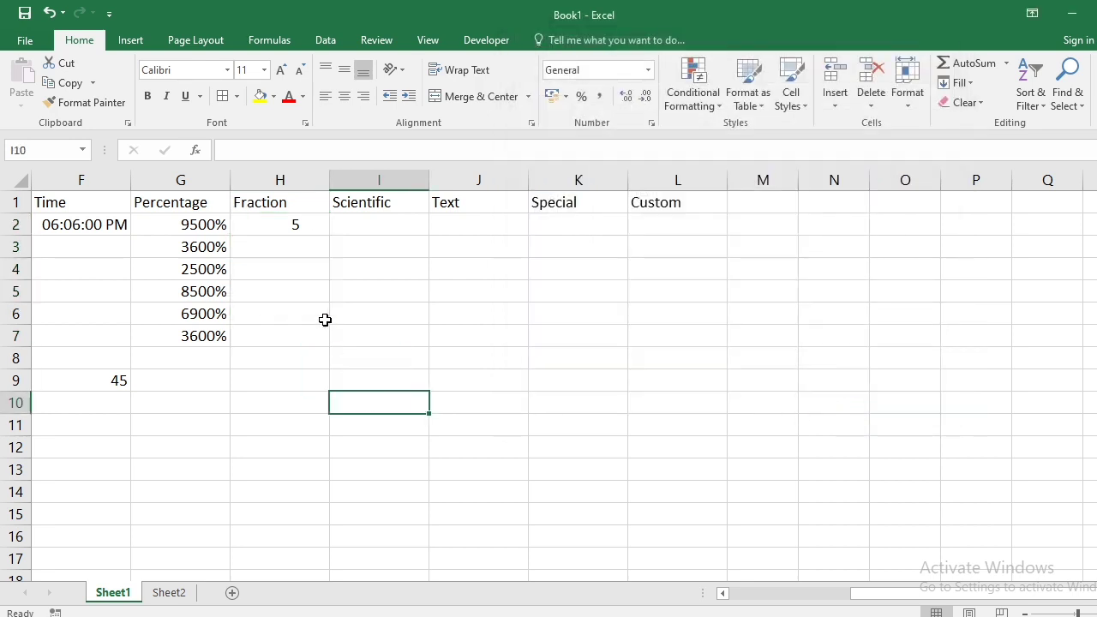
{"action": "left_click", "coordinate": [292, 270]}
{"action": "left_click", "coordinate": [288, 291]}
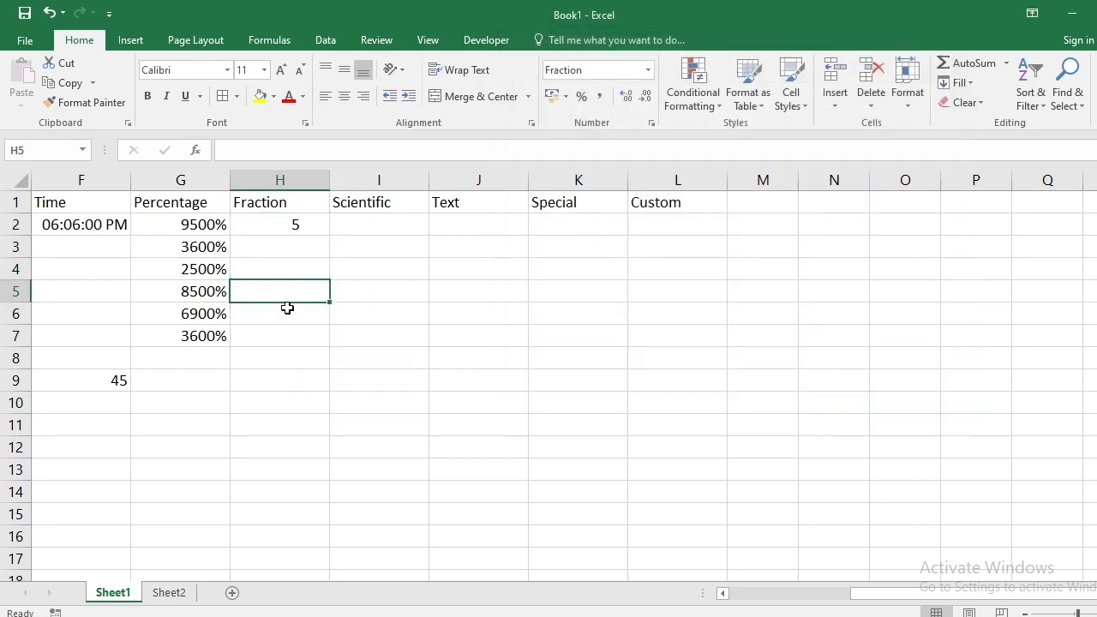
{"action": "left_click", "coordinate": [287, 329]}
{"action": "left_click", "coordinate": [285, 247]}
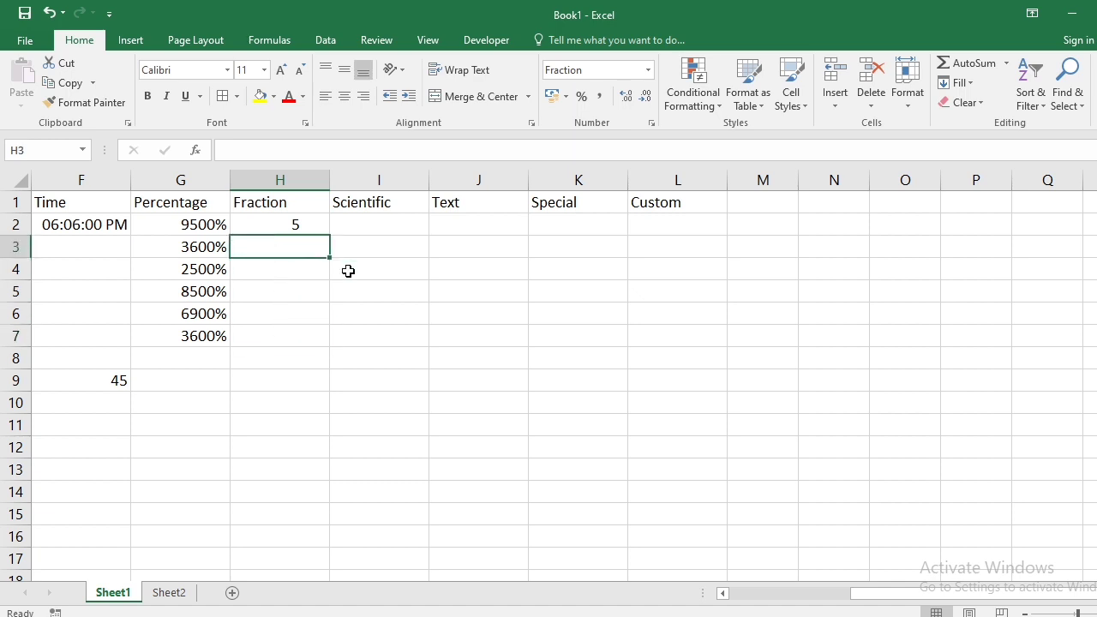
{"action": "type", "text": "20"}
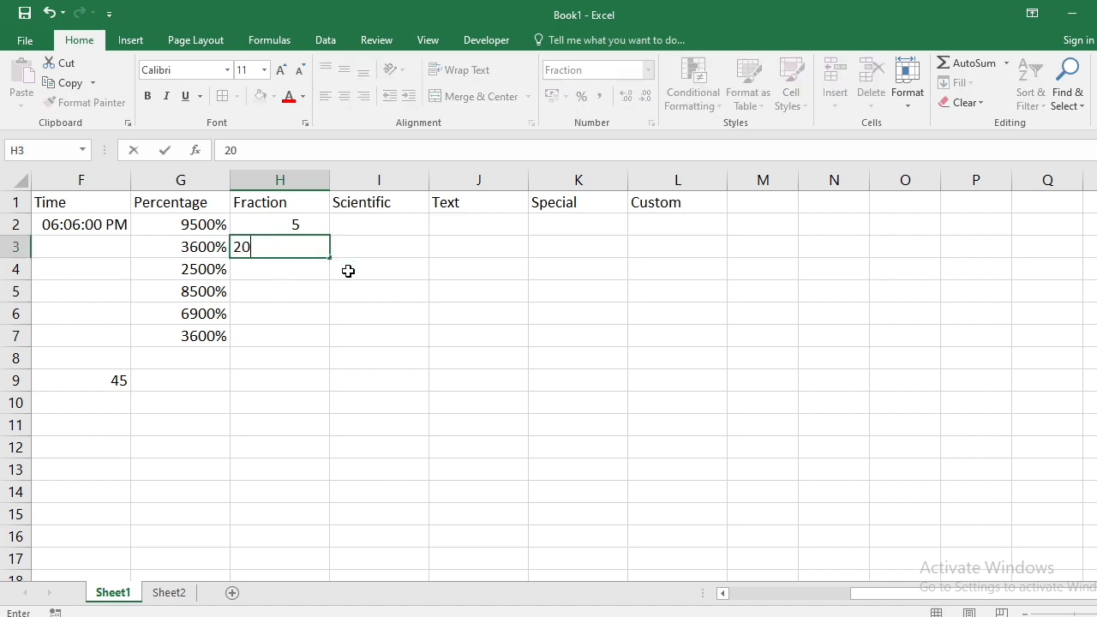
{"action": "type", "text": "/2"}
{"action": "key", "text": "Return"}
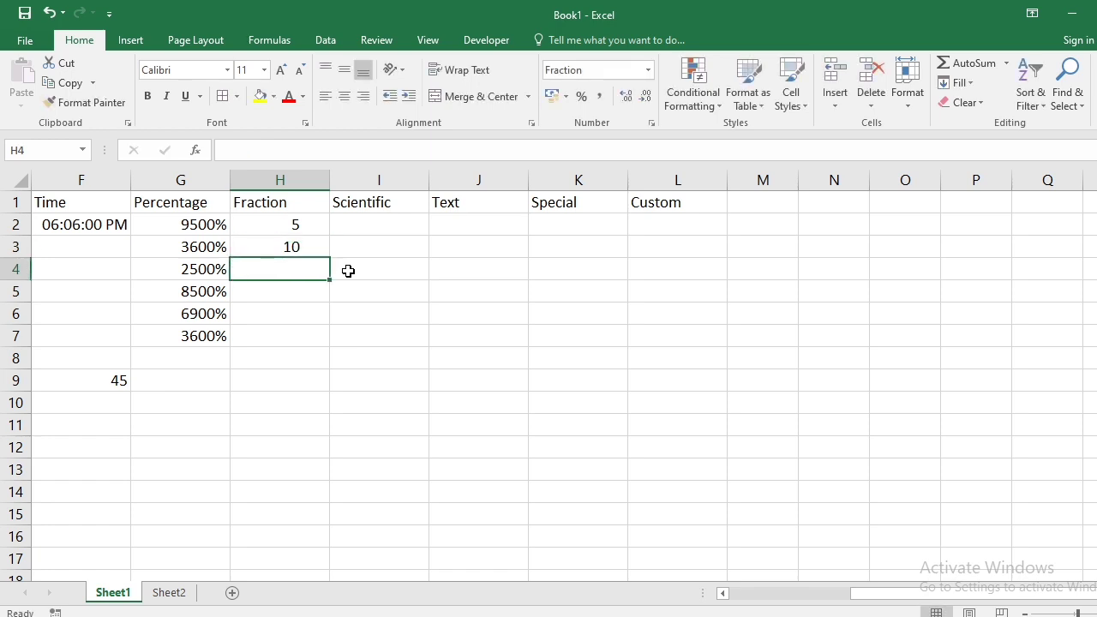
- Enter 30/3 in H4, which also displays 10
{"action": "key", "text": "Up"}
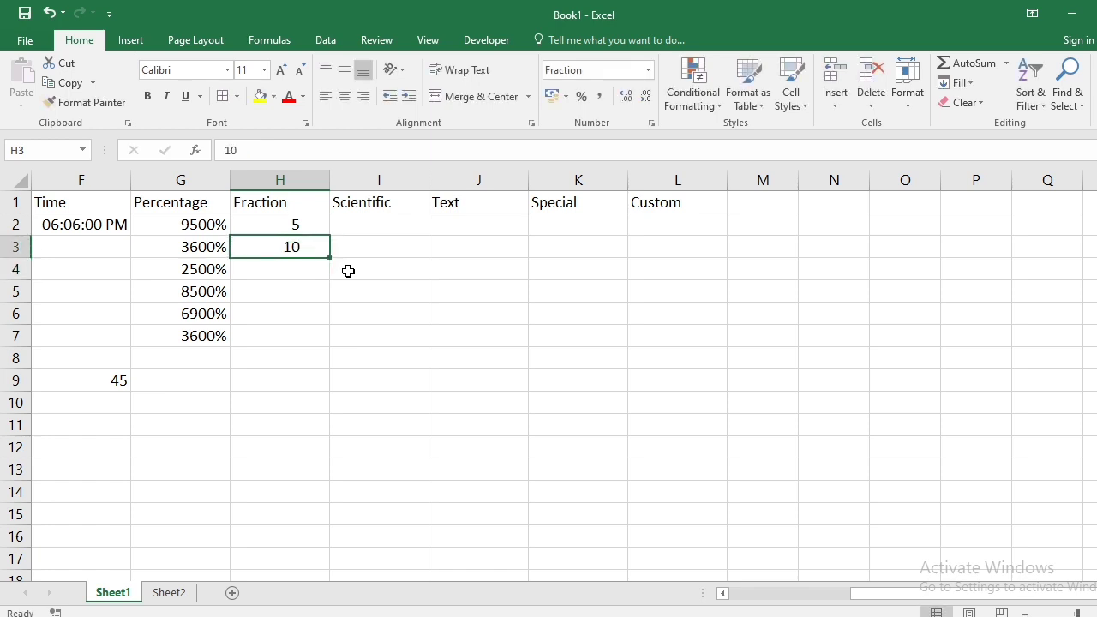
{"action": "key", "text": "Down"}
{"action": "type", "text": "30"}
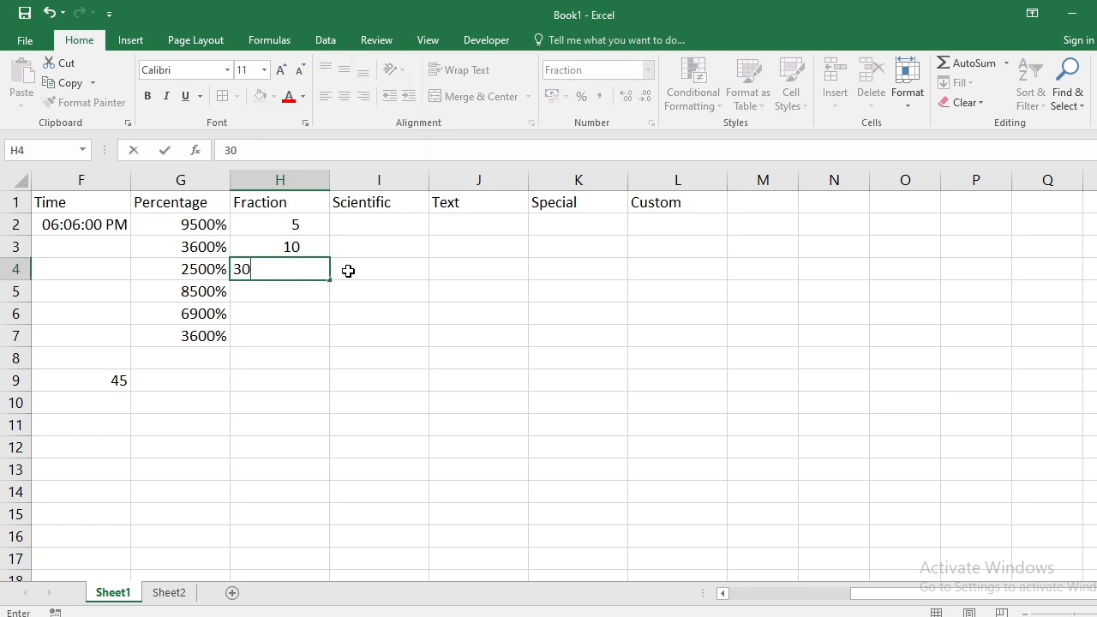
{"action": "type", "text": "/3"}
{"action": "key", "text": "Return"}
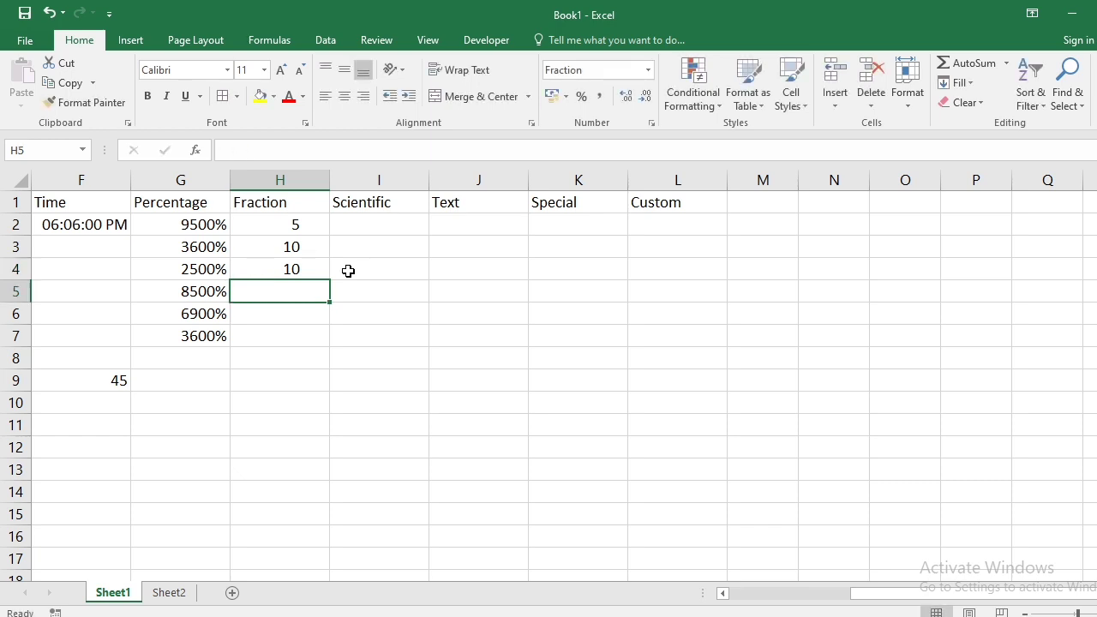
{"action": "key", "text": "Right"}
{"action": "key", "text": "Up"}
{"action": "key", "text": "Up"}
{"action": "key", "text": "Up"}
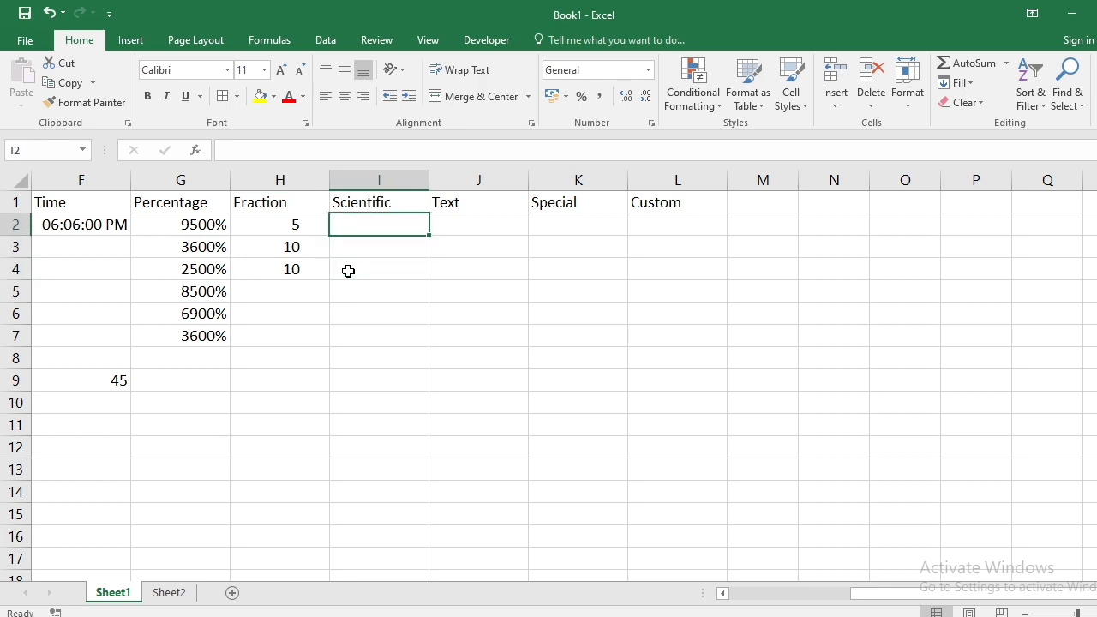
- Enter 6546545 in I2 and format it as Scientific so it shows 6.55E+06
{"action": "type", "text": "6546545"}
{"action": "key", "text": "Return"}
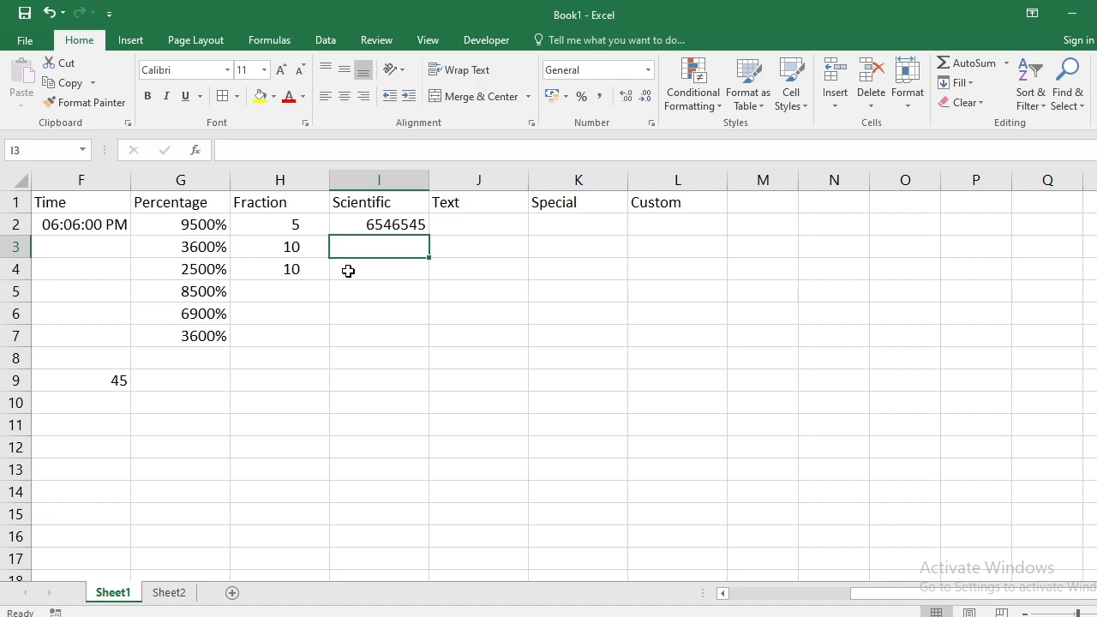
{"action": "key", "text": "Up"}
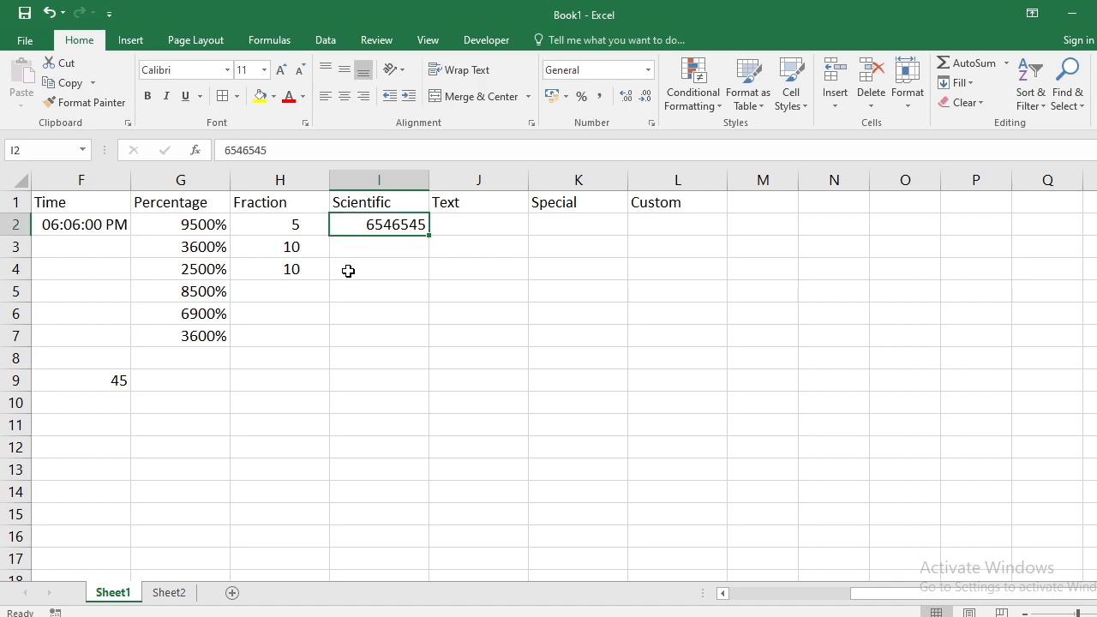
{"action": "left_click", "coordinate": [653, 124]}
{"action": "left_click", "coordinate": [546, 197]}
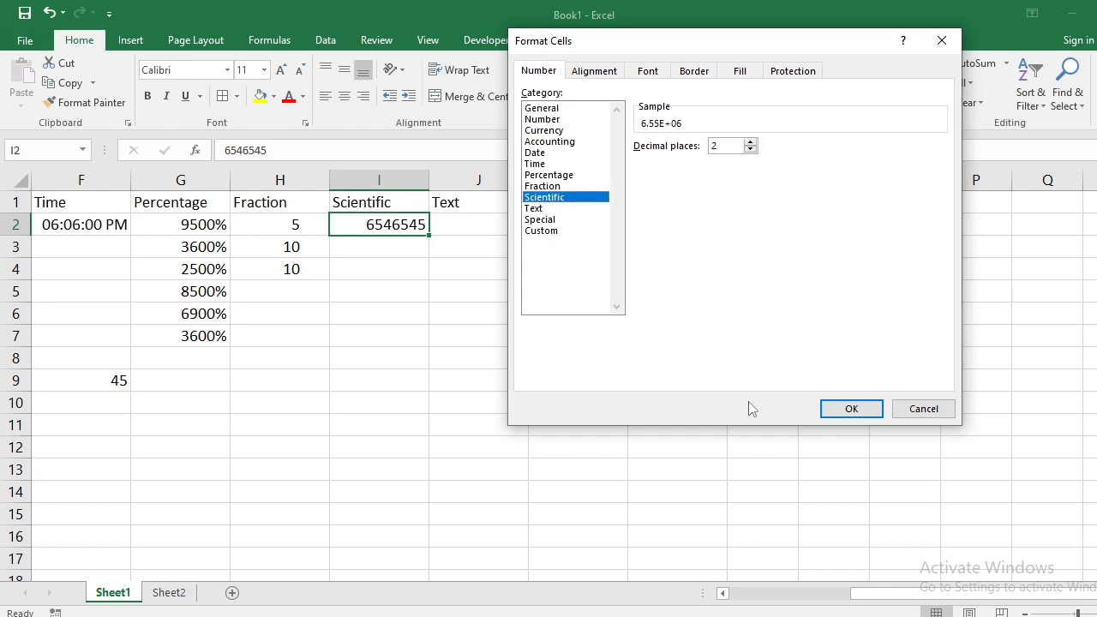
{"action": "left_click", "coordinate": [851, 410]}
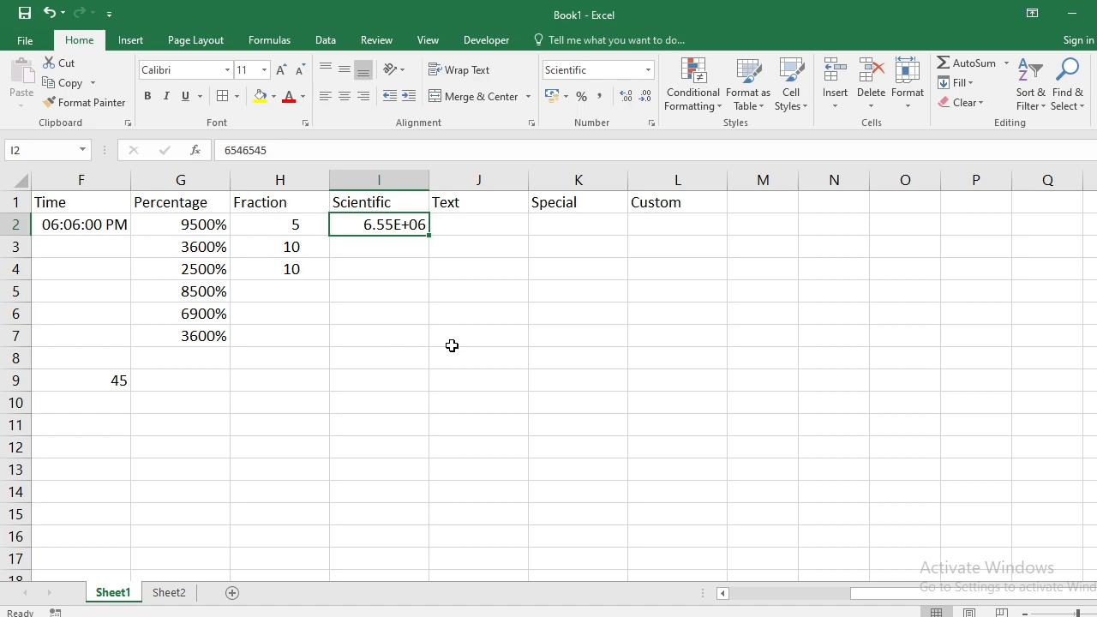
{"action": "left_click", "coordinate": [477, 364]}
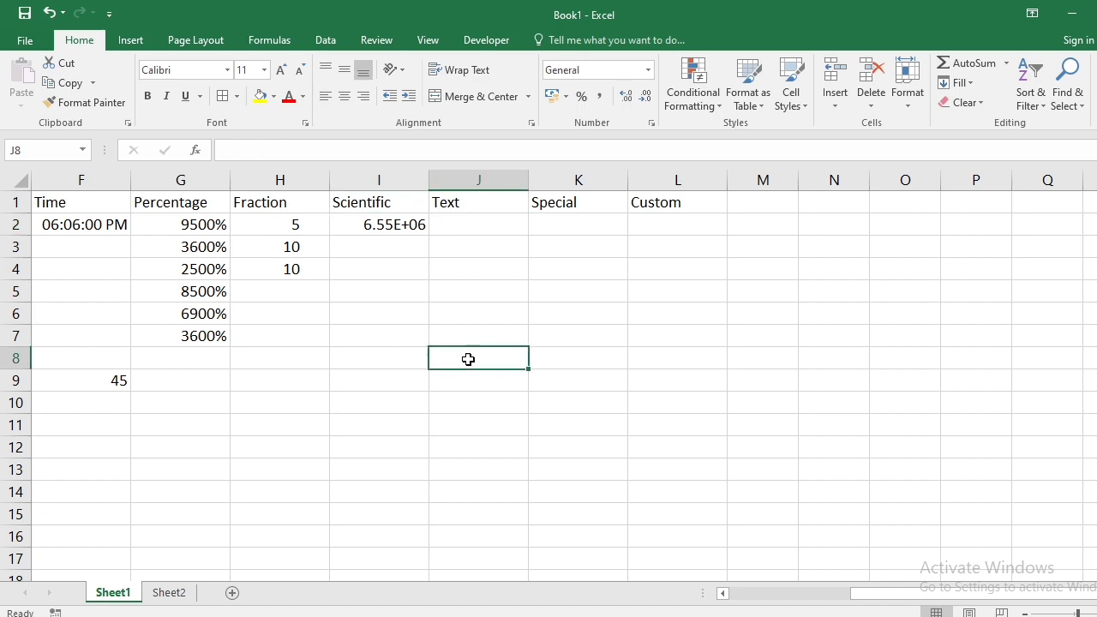
{"action": "left_click", "coordinate": [369, 336]}
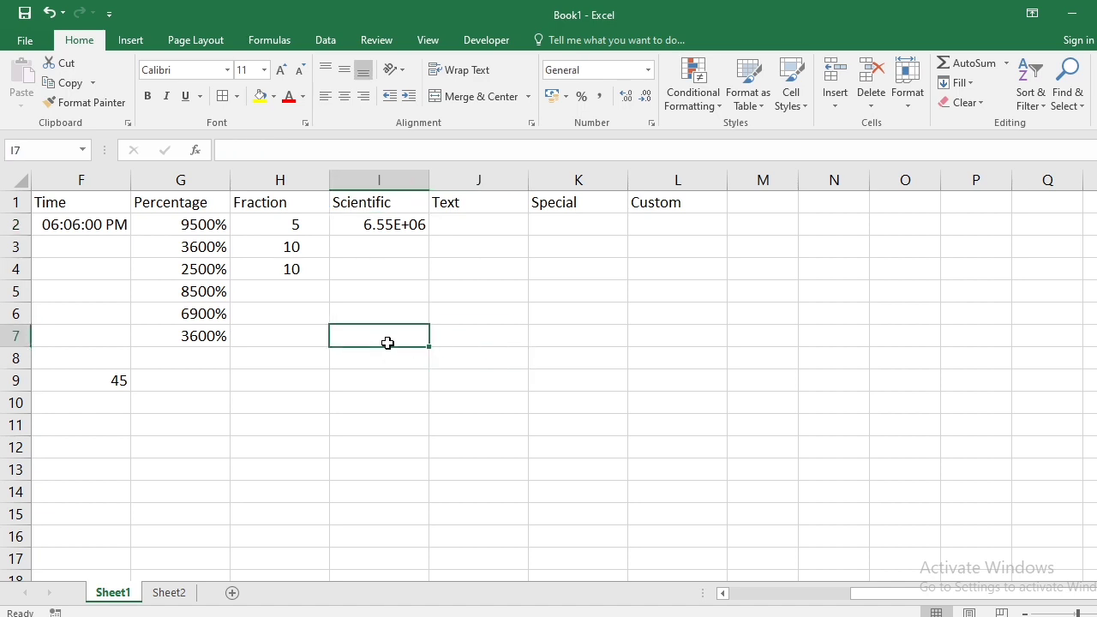
{"action": "type", "text": "64646949846169847189654"}
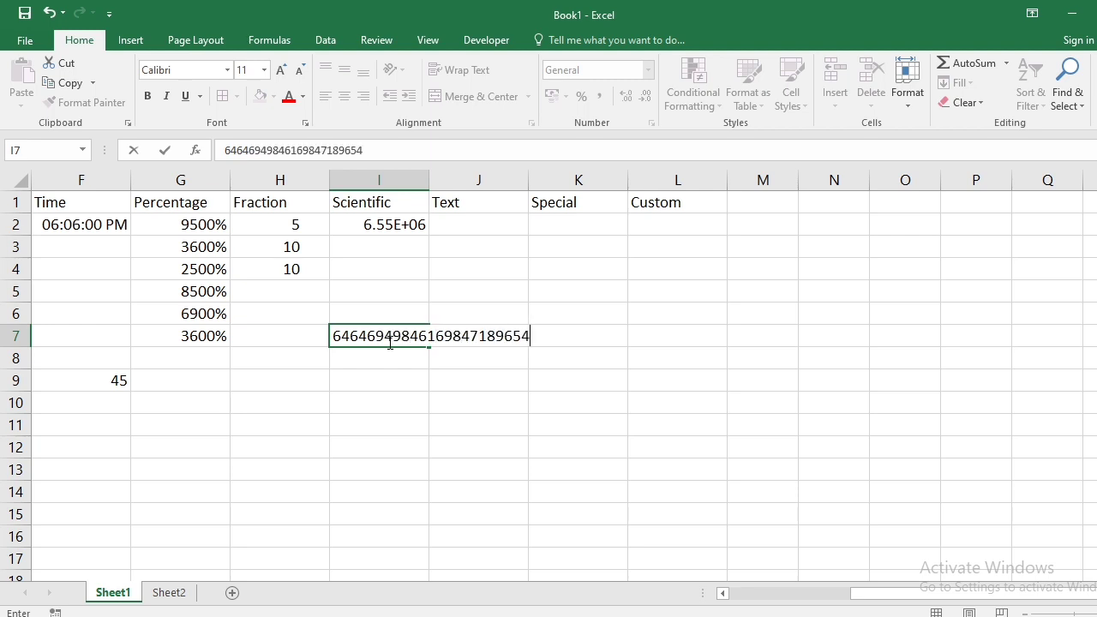
{"action": "key", "text": "Return"}
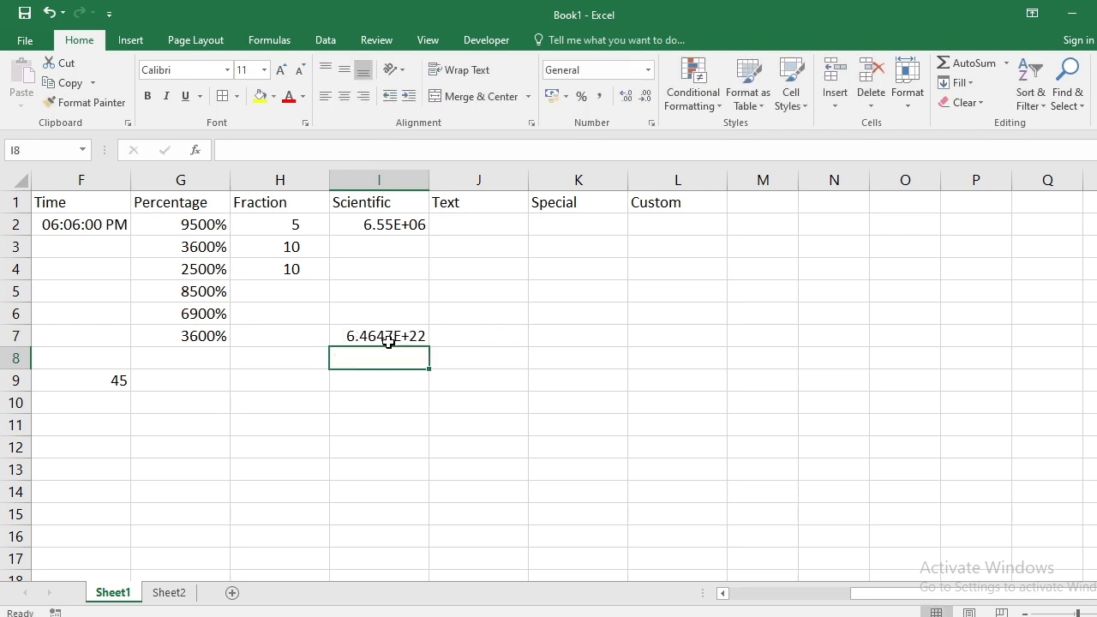
{"action": "left_click", "coordinate": [388, 341]}
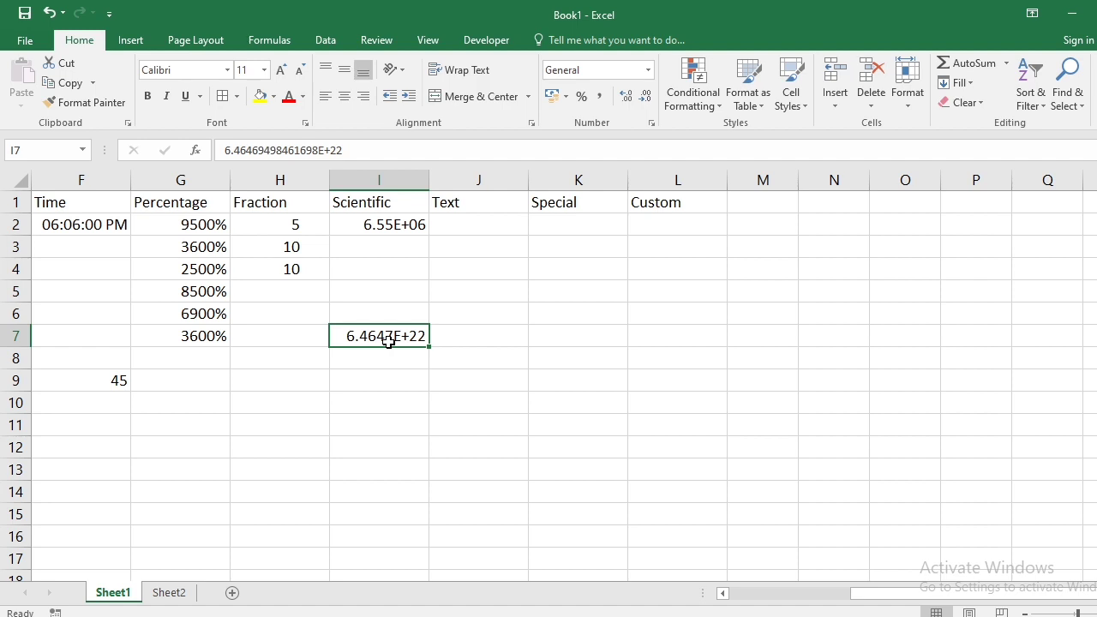
{"action": "key", "text": "Return"}
- Fill I8:I10 with long numbers, including a comma-led entry kept as text in I9
{"action": "type", "text": "649867498746798"}
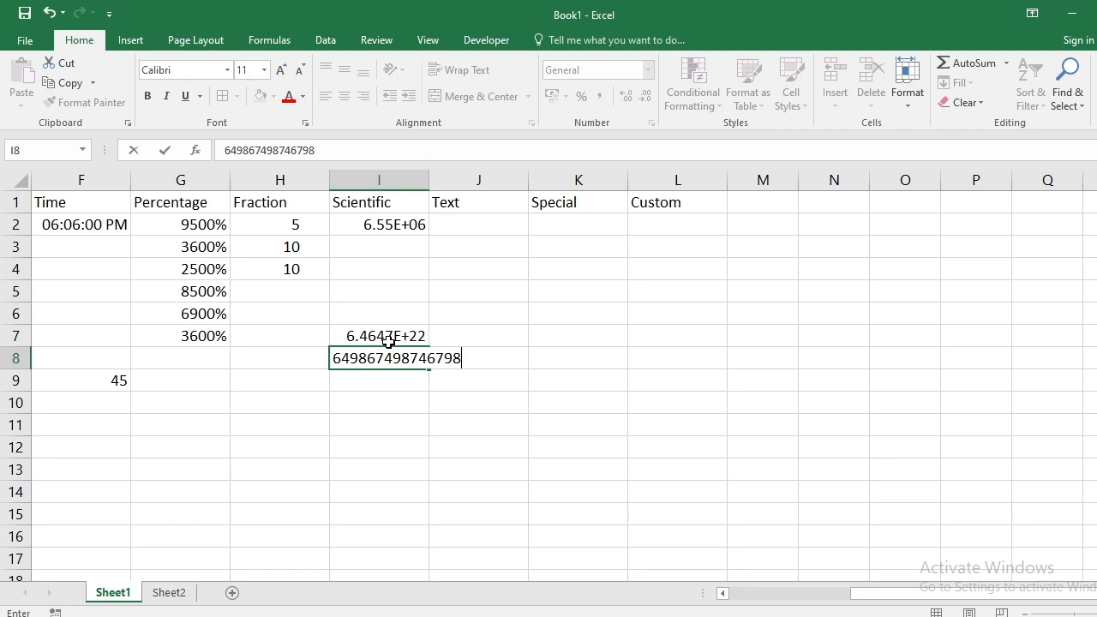
{"action": "type", "text": "4987"}
{"action": "key", "text": "Return"}
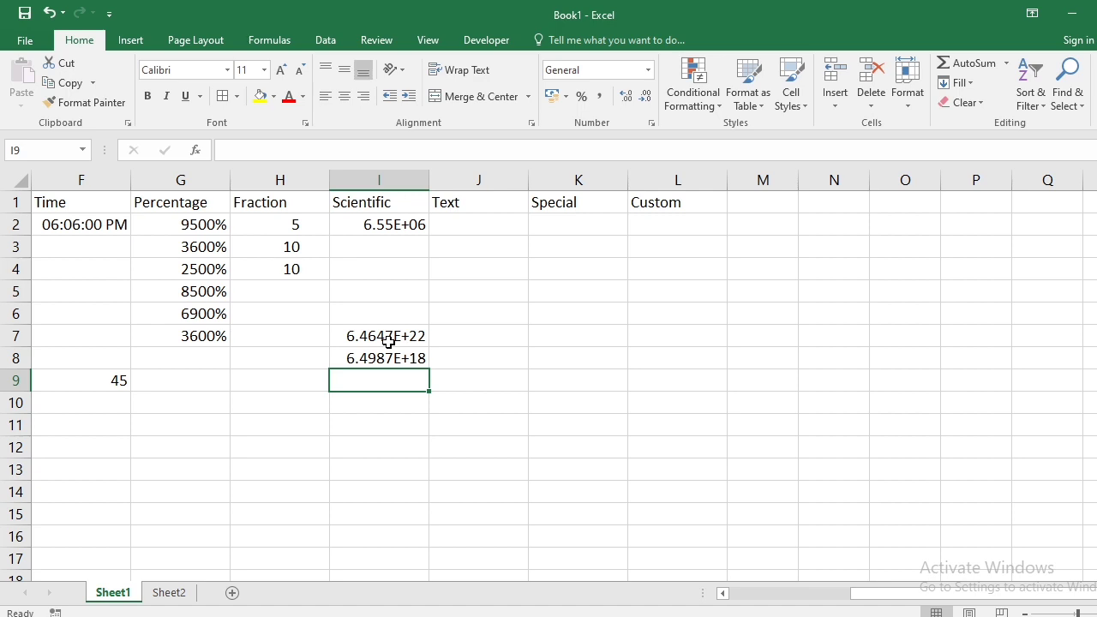
{"action": "type", "text": ","}
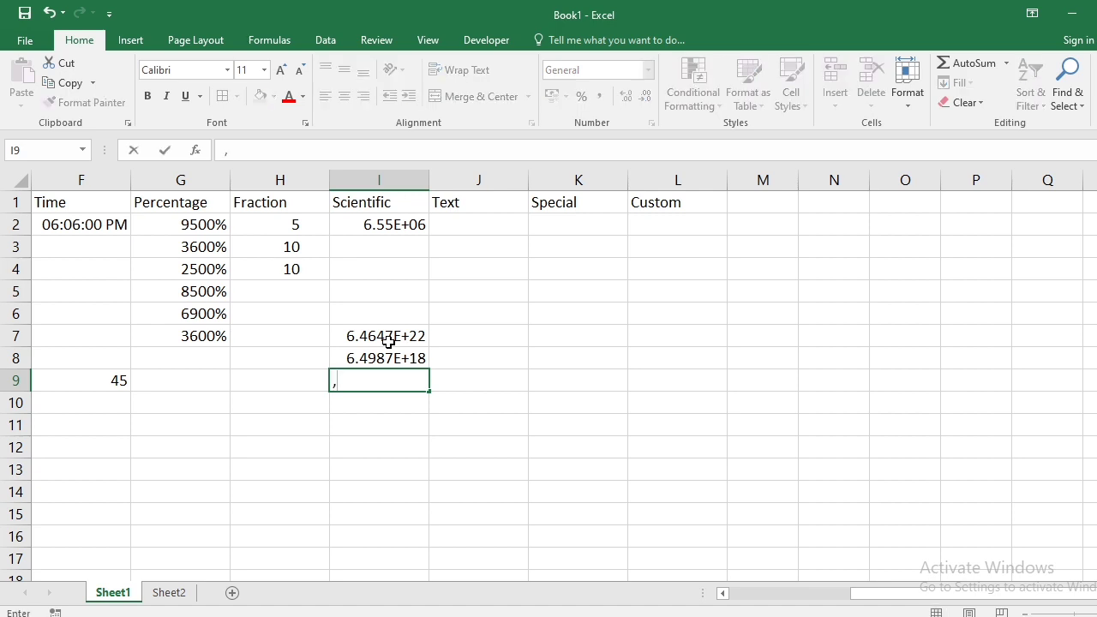
{"action": "type", "text": "648746"}
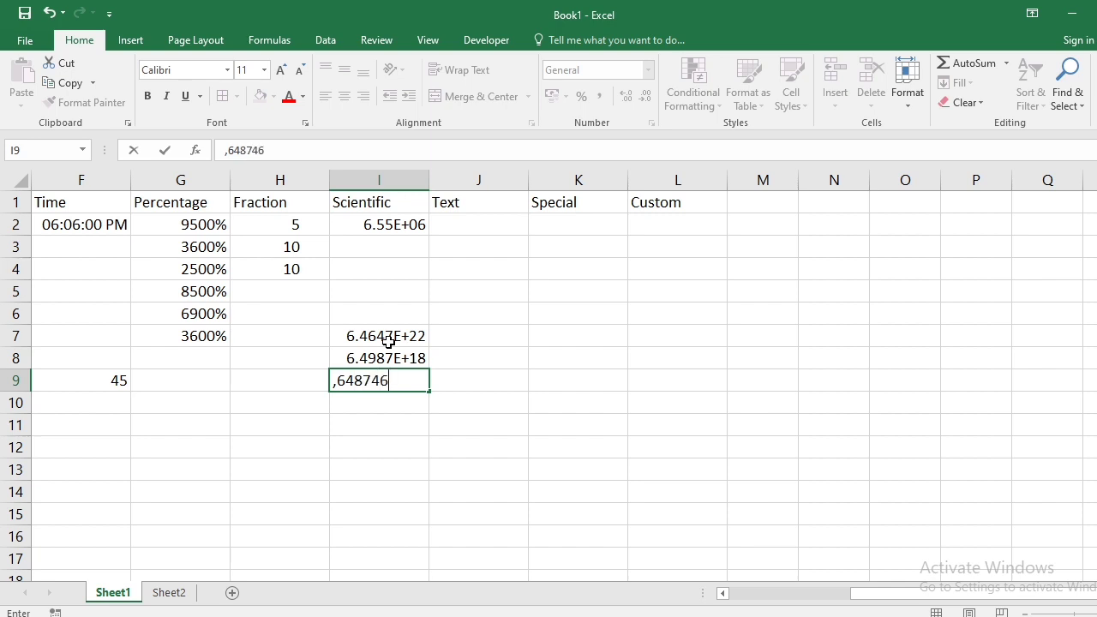
{"action": "type", "text": "597485468469847865"}
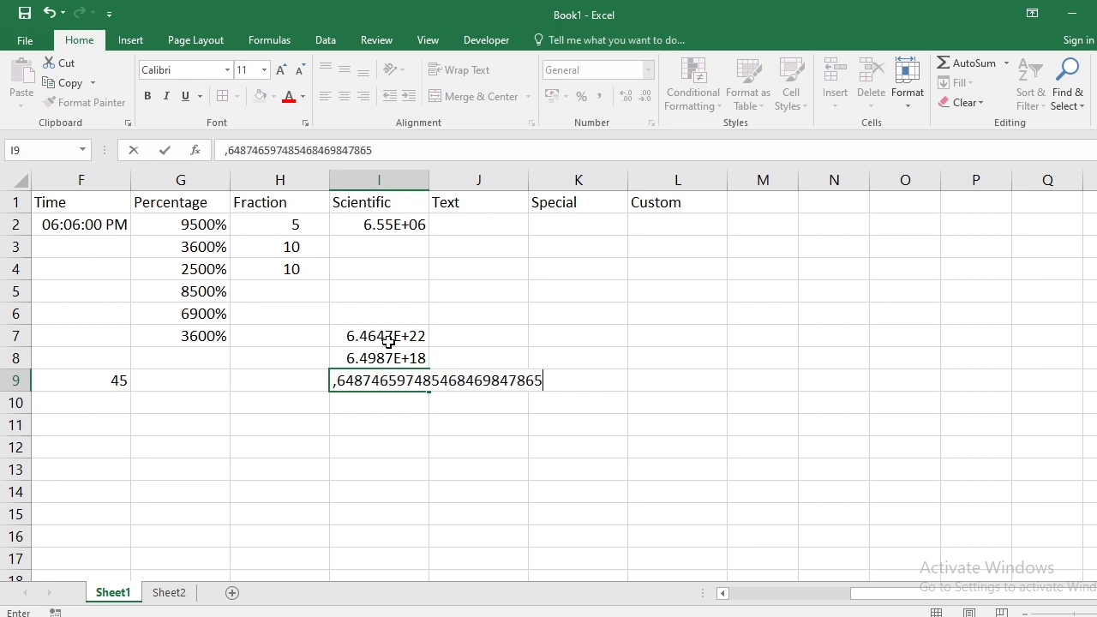
{"action": "key", "text": "Return"}
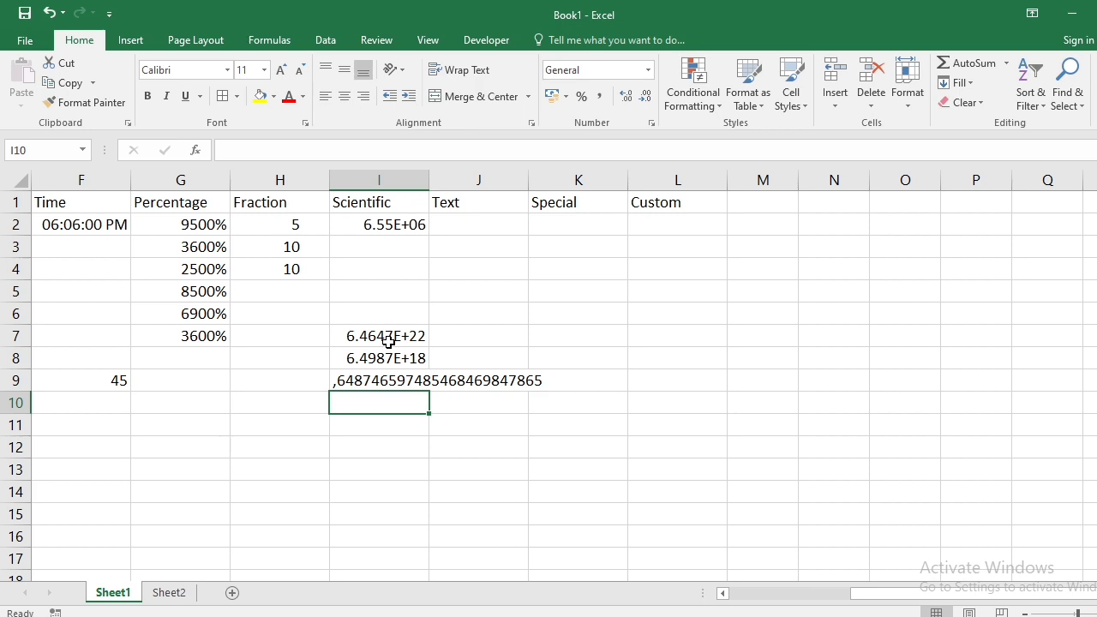
{"action": "type", "text": "694316993548576"}
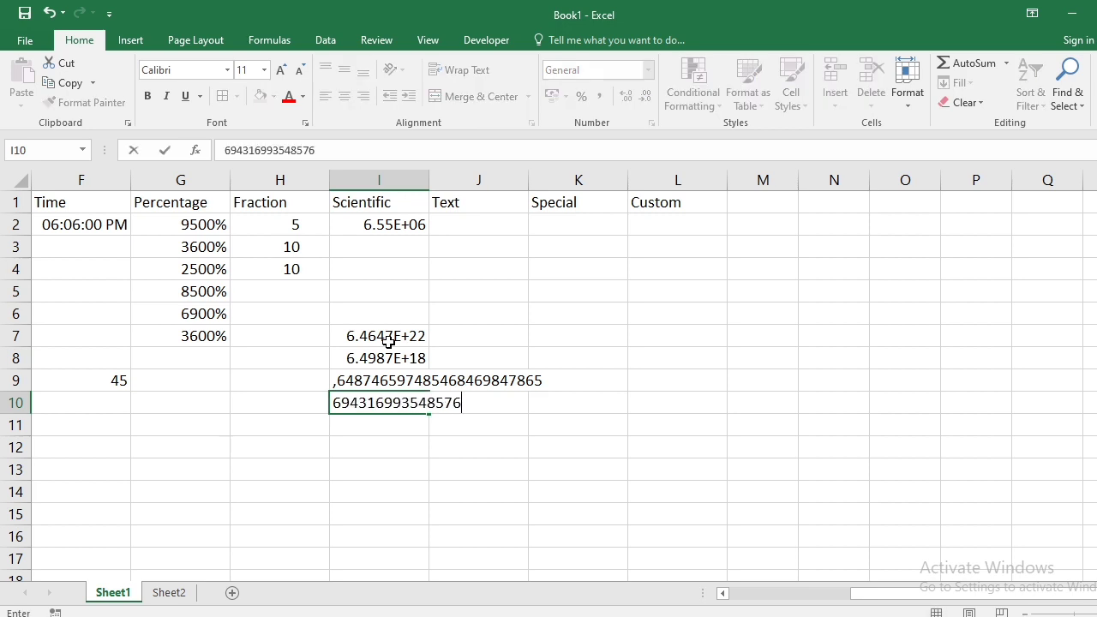
{"action": "type", "text": "547865"}
{"action": "key", "text": "Return"}
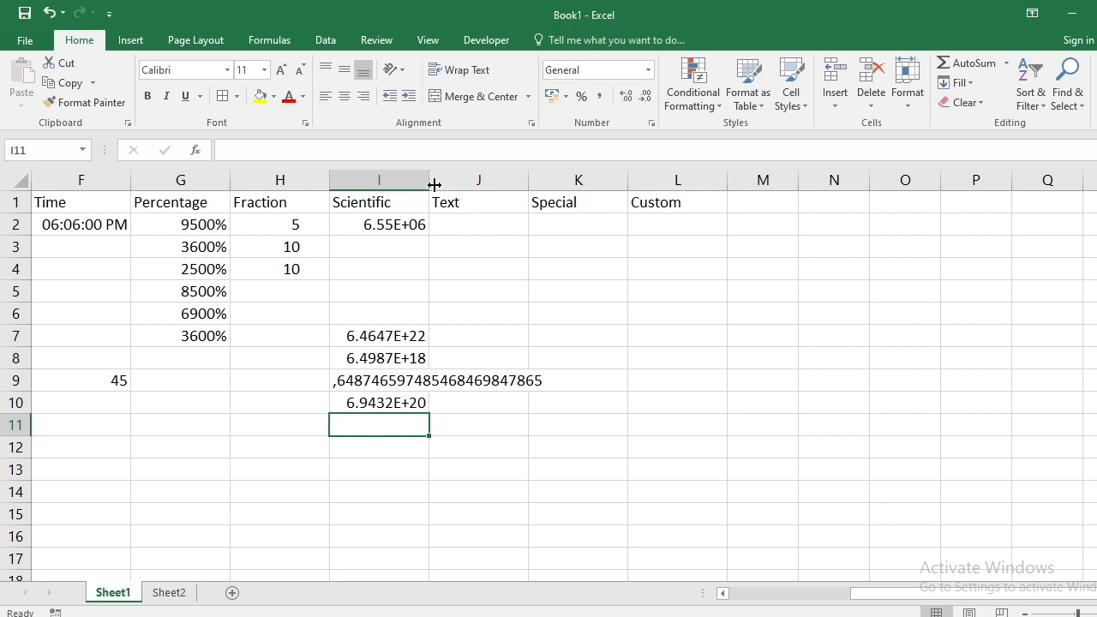
- Widen column I to show more digits and inspect the text entry in I9
{"action": "left_click_drag", "start_coordinate": [431, 180], "coordinate": [565, 180]}
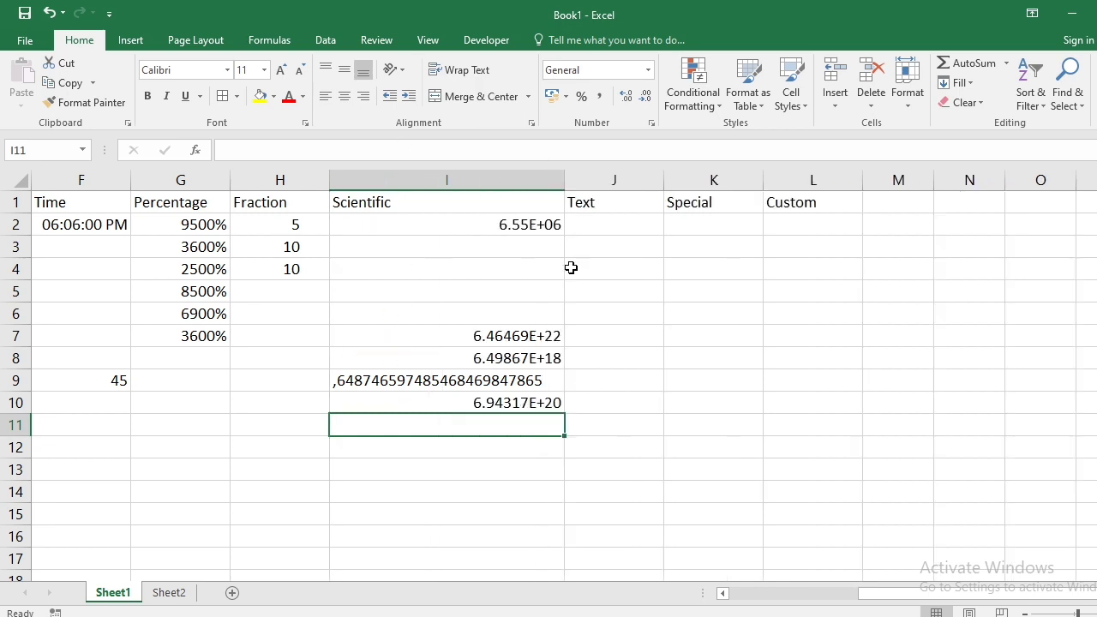
{"action": "left_click", "coordinate": [445, 384]}
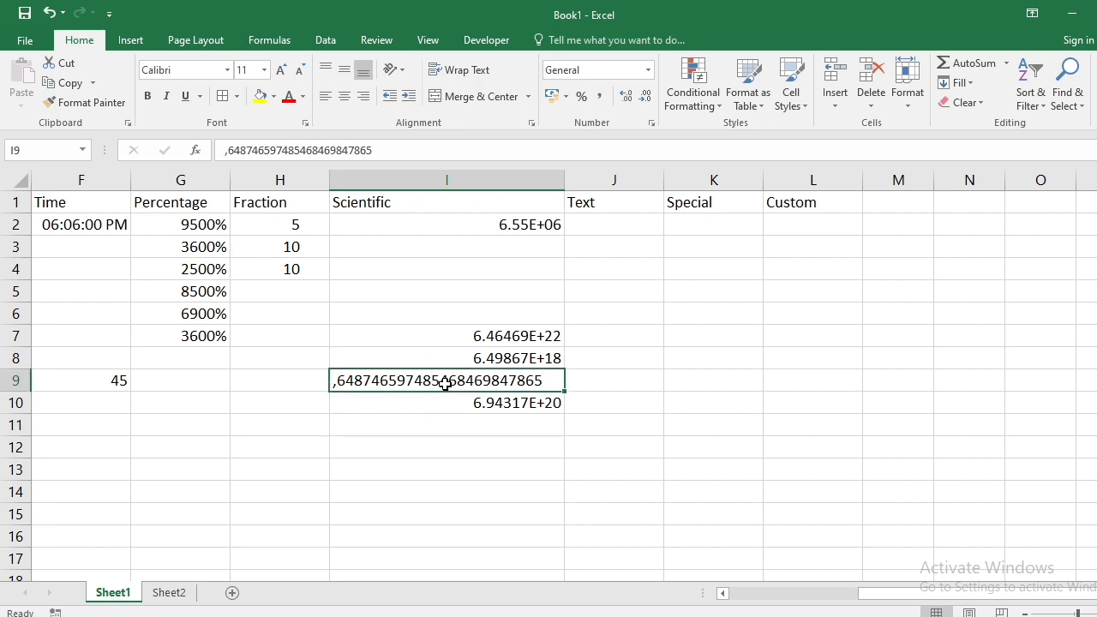
{"action": "key", "text": "Right"}
{"action": "key", "text": "Right"}
{"action": "key", "text": "Right"}
{"action": "key", "text": "Right"}
{"action": "key", "text": "Right"}
{"action": "key", "text": "Right"}
{"action": "key", "text": "Right"}
{"action": "key", "text": "Right"}
{"action": "key", "text": "Right"}
{"action": "key", "text": "Right"}
{"action": "key", "text": "Right"}
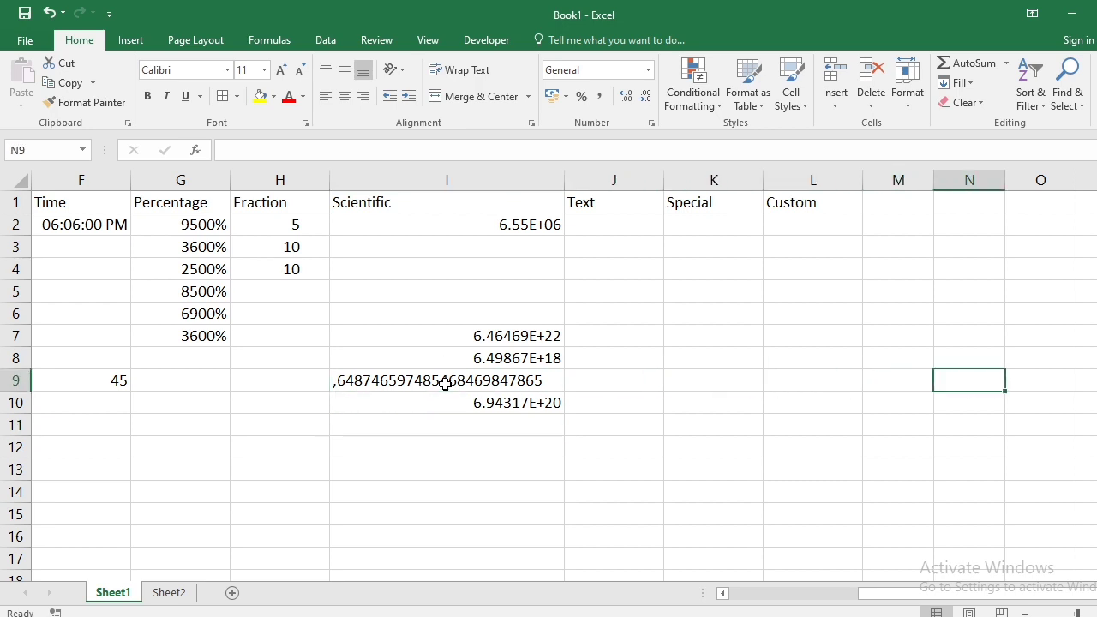
{"action": "key", "text": "Right"}
{"action": "key", "text": "Right"}
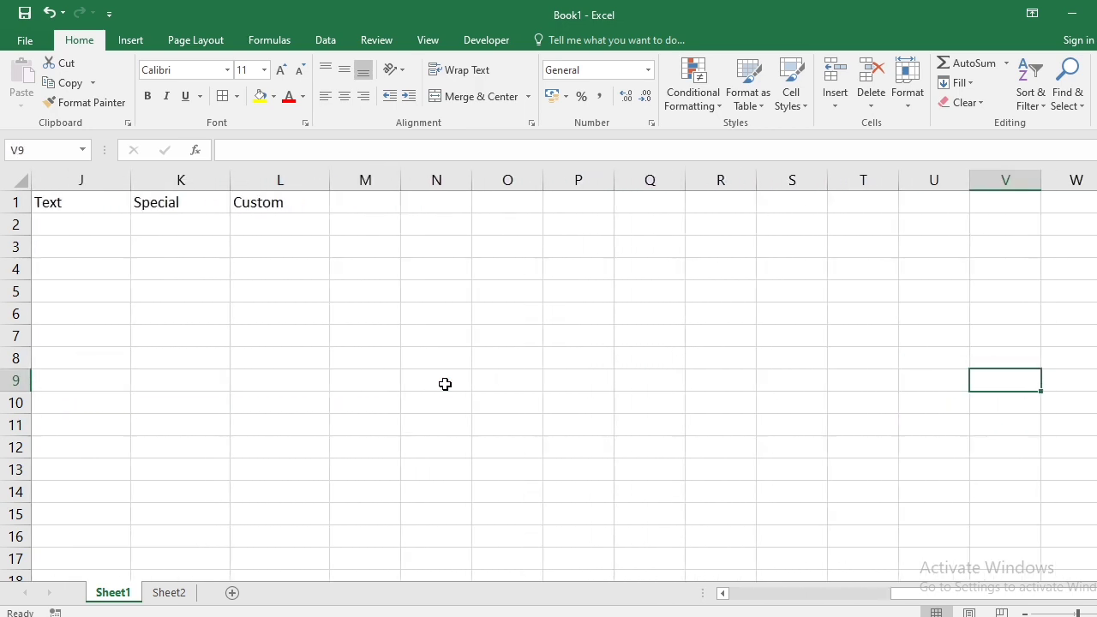
- Apply the Text number format to J2:J13
{"action": "left_click", "coordinate": [92, 228]}
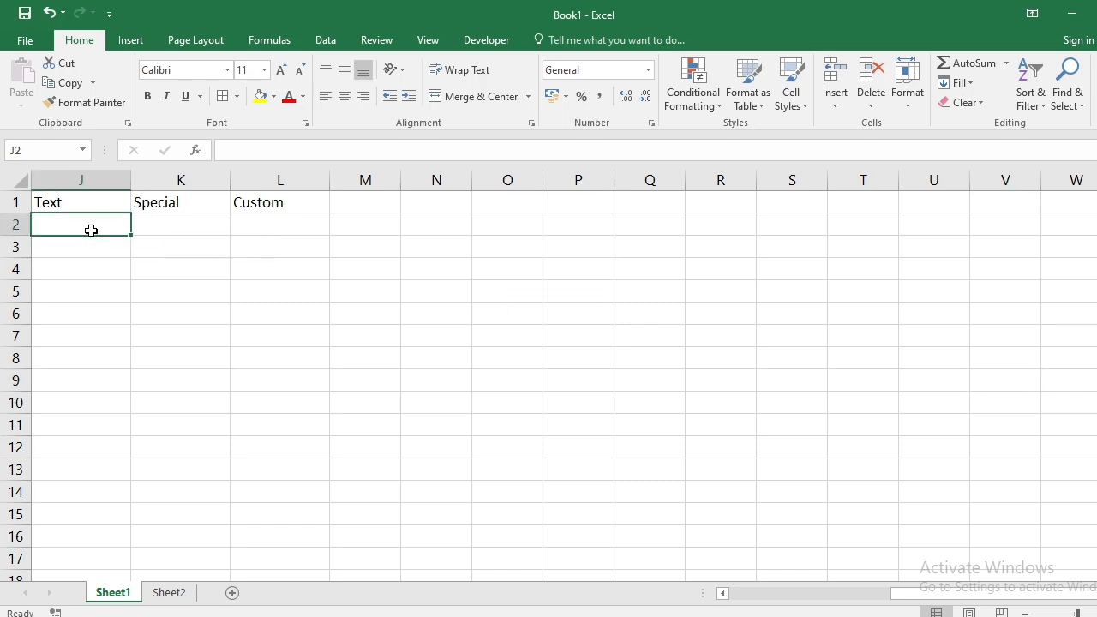
{"action": "left_click_drag", "start_coordinate": [91, 229], "coordinate": [69, 482]}
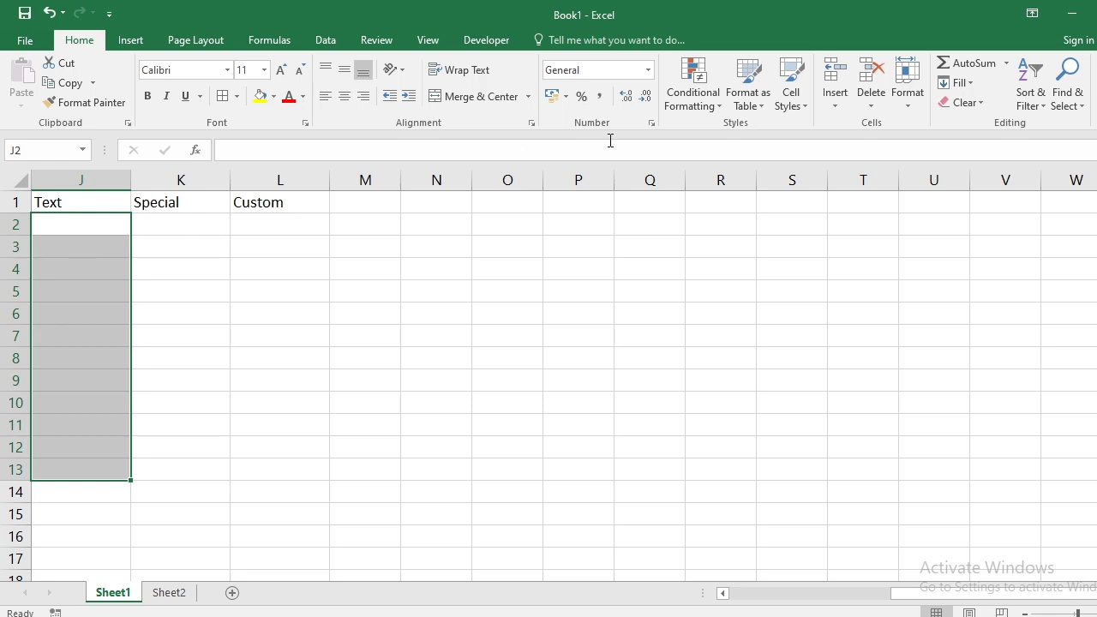
{"action": "left_click", "coordinate": [652, 124]}
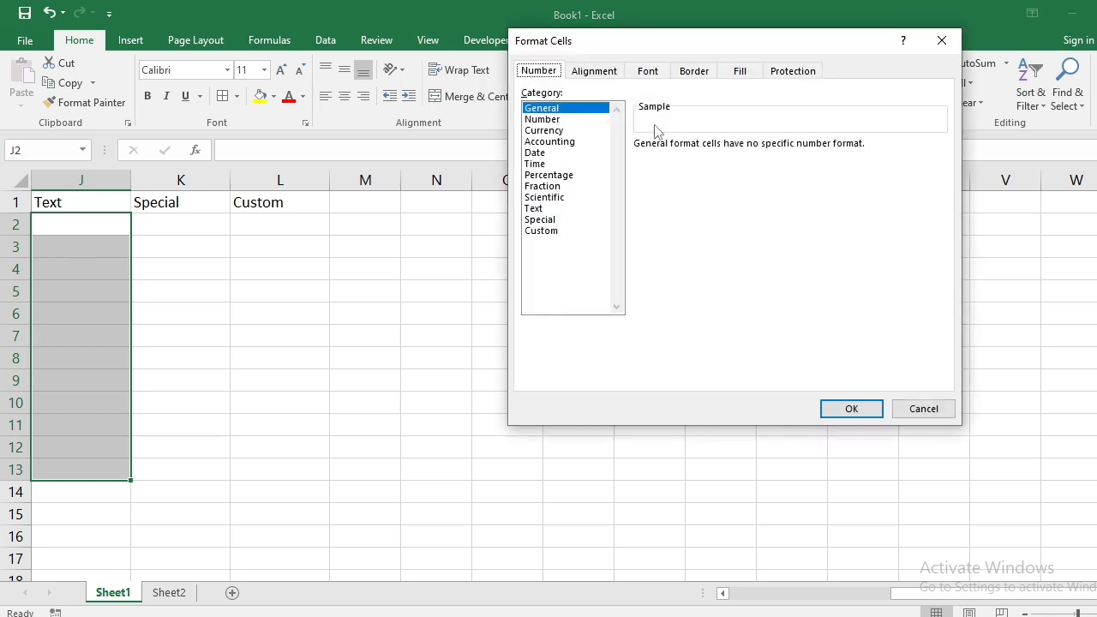
{"action": "left_click", "coordinate": [550, 211]}
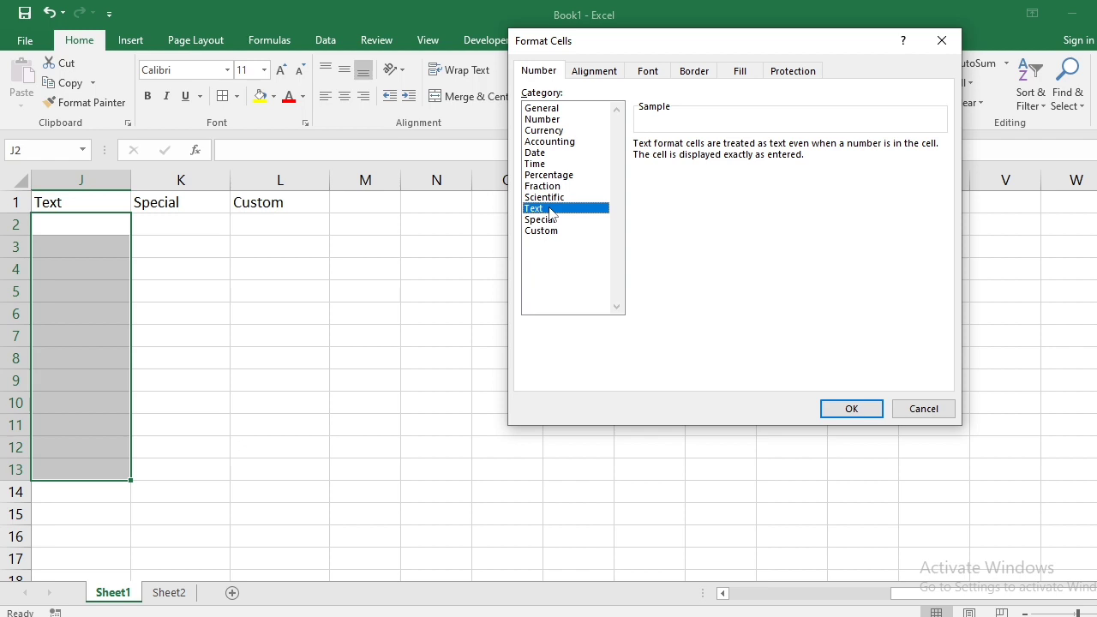
{"action": "left_click", "coordinate": [852, 409]}
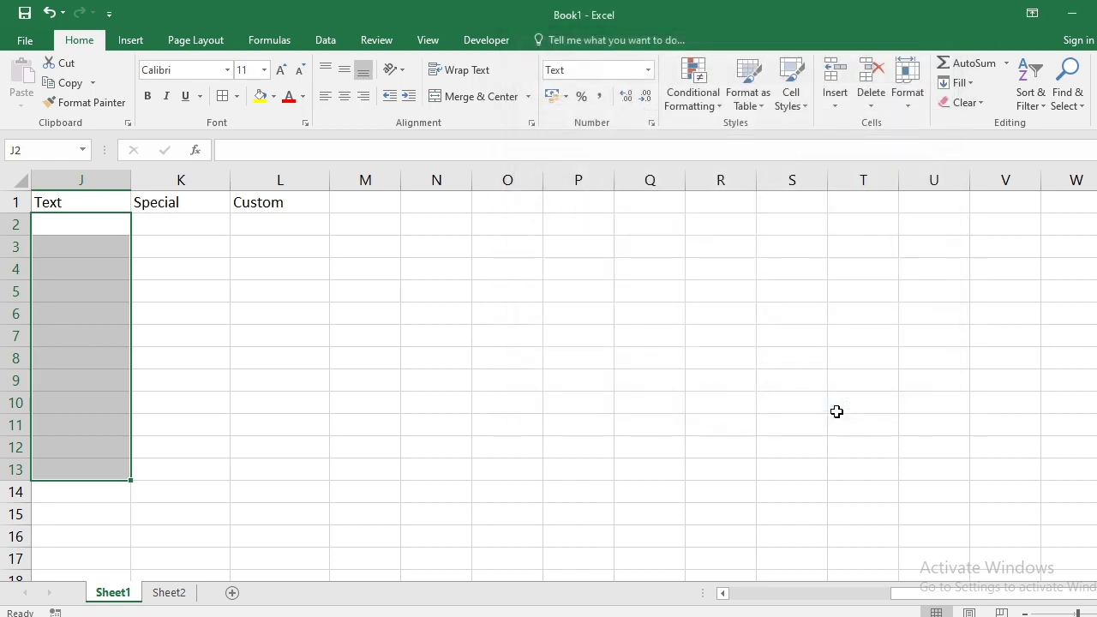
{"action": "left_click", "coordinate": [171, 357]}
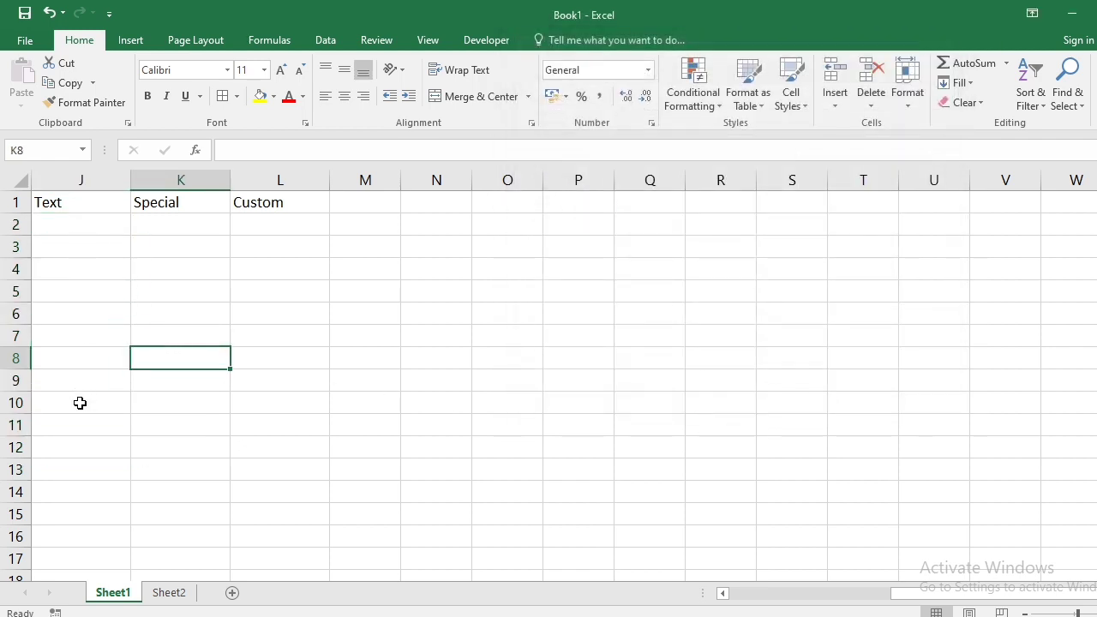
{"action": "left_click", "coordinate": [85, 225]}
{"action": "type", "text": "6464"}
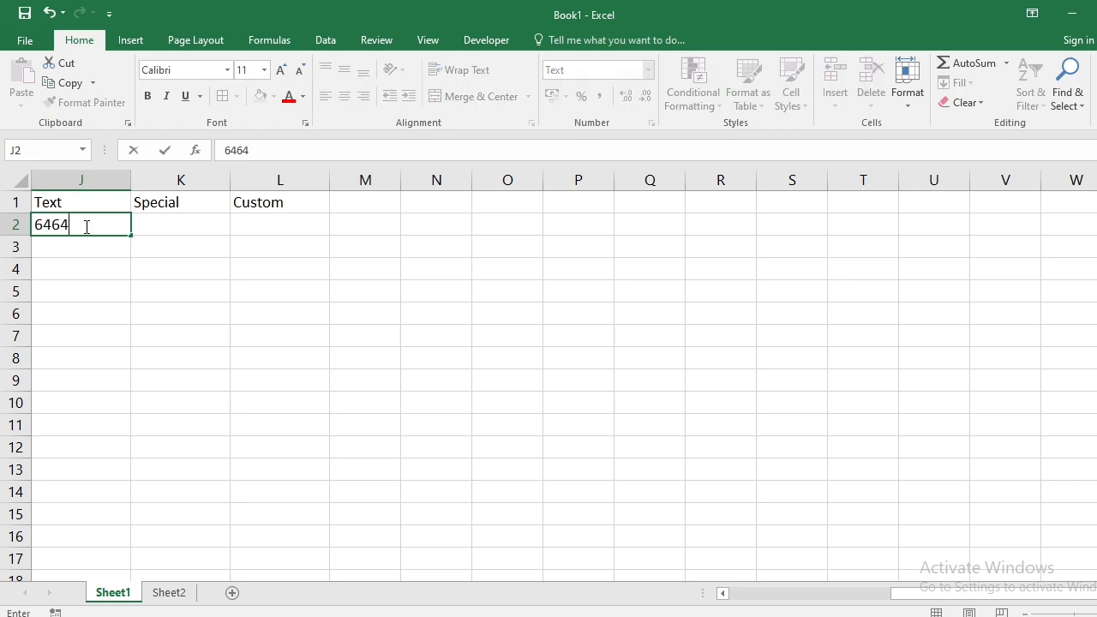
{"action": "type", "text": "568946685464"}
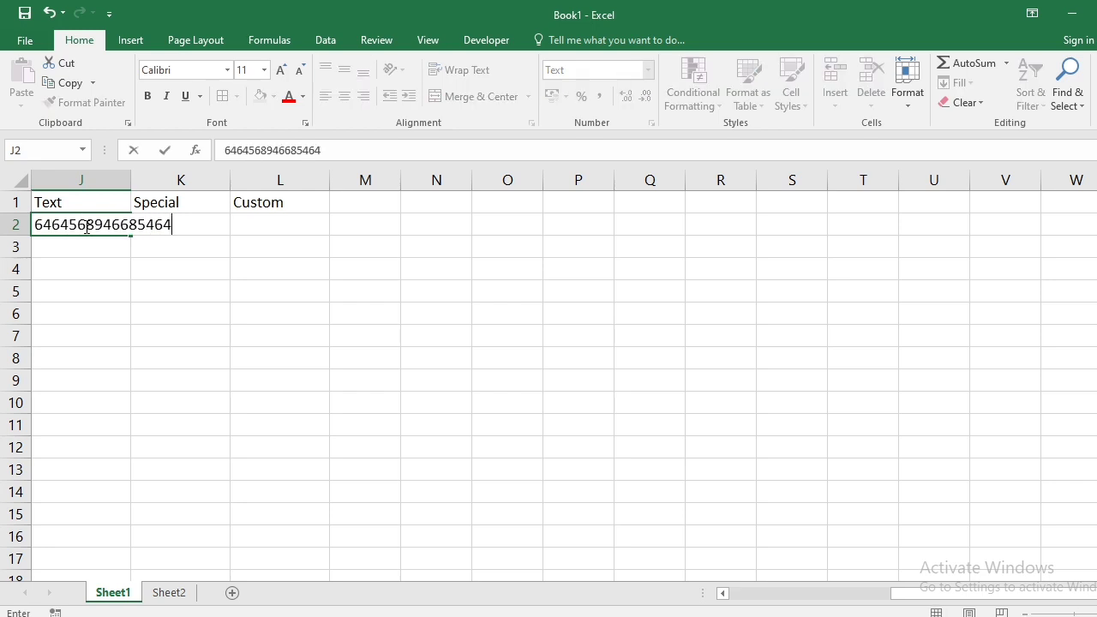
{"action": "type", "text": "5646546"}
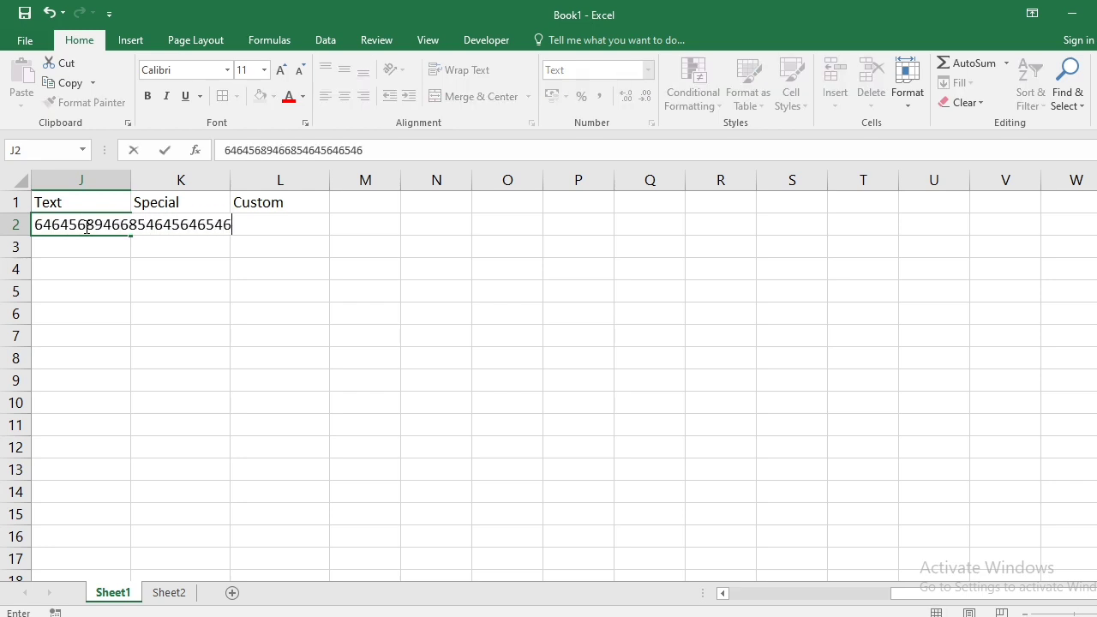
{"action": "key", "text": "Return"}
{"action": "type", "text": "864586745"}
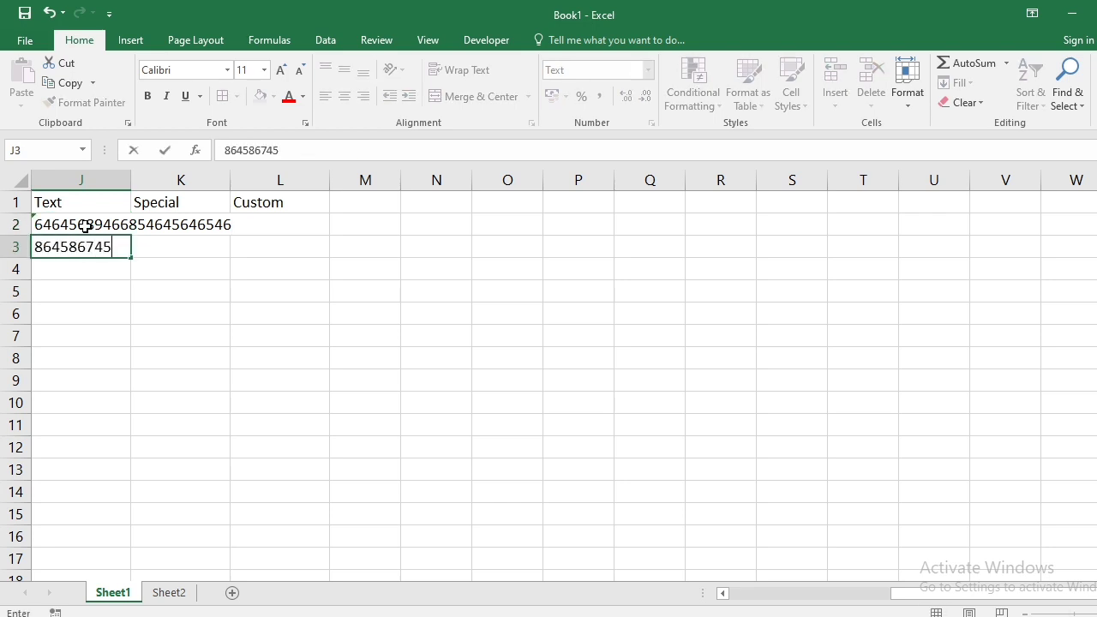
{"action": "type", "text": "86448674895"}
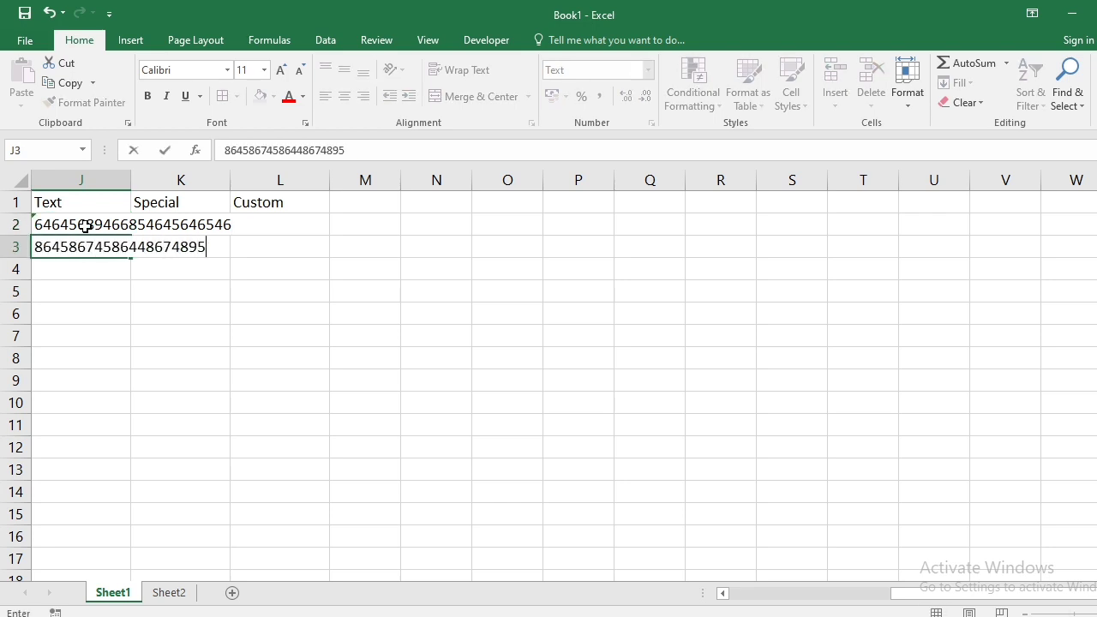
{"action": "key", "text": "Return"}
{"action": "type", "text": "465346854"}
{"action": "type", "text": "865"}
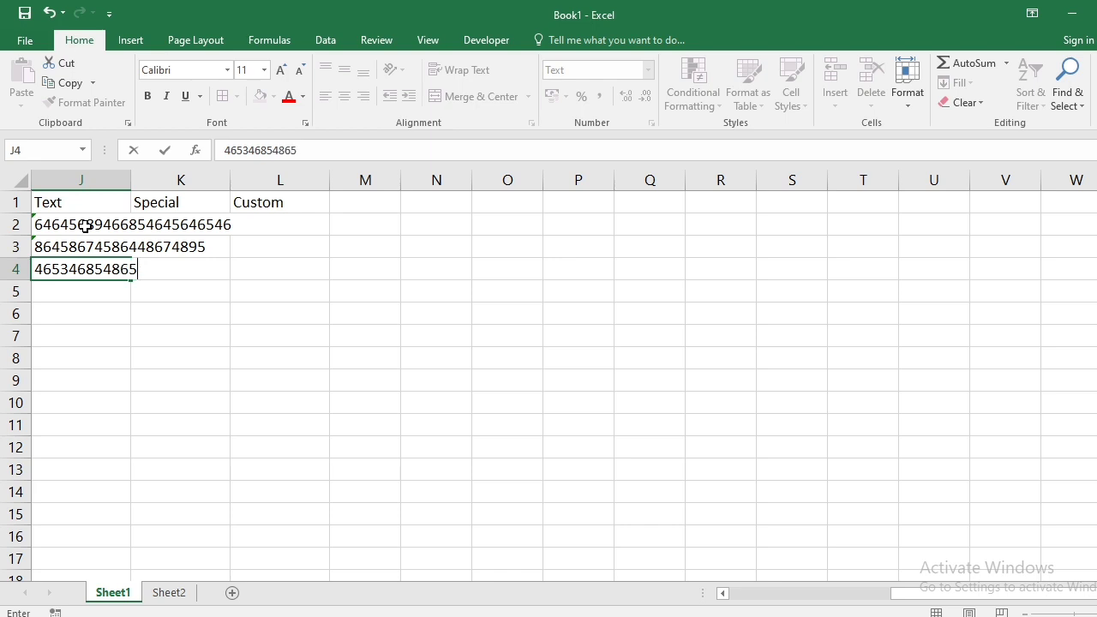
{"action": "key", "text": "Return"}
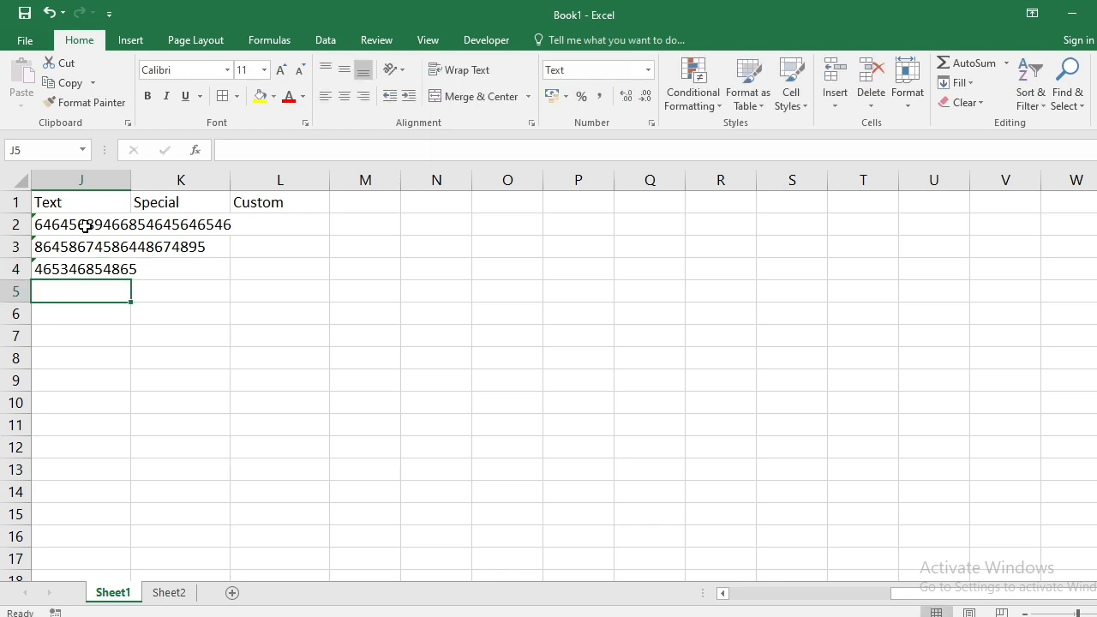
- Widen column J so the long digit strings show in full
{"action": "left_click_drag", "start_coordinate": [131, 179], "coordinate": [260, 177]}
{"action": "left_click", "coordinate": [191, 225]}
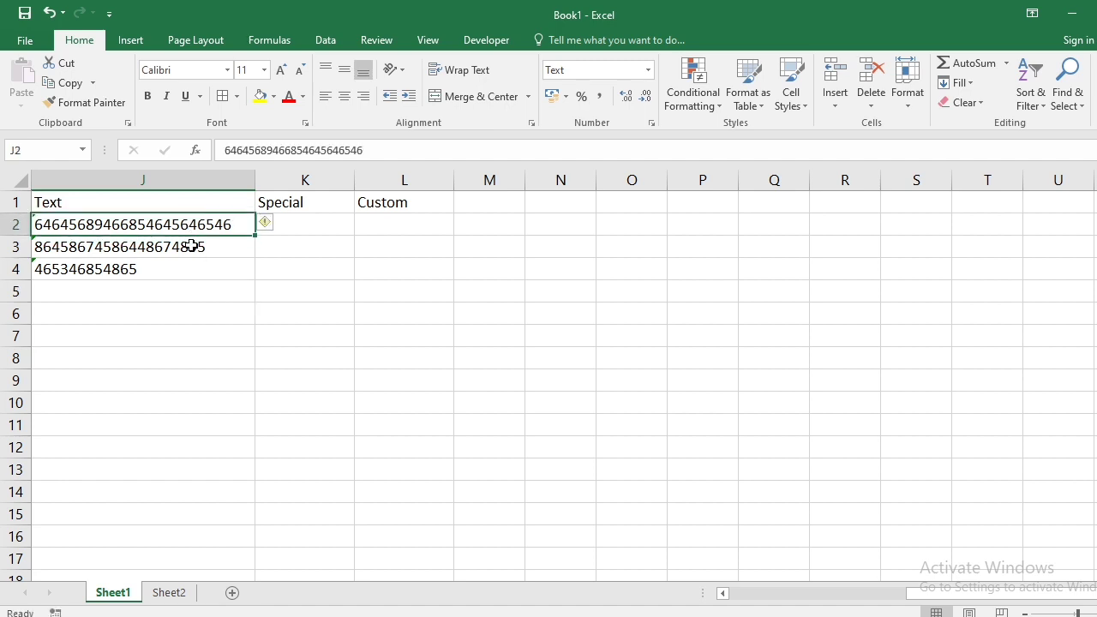
{"action": "left_click", "coordinate": [197, 246]}
- Replace the long strings in J2:J4 with 25, 63 and 25
{"action": "left_click_drag", "start_coordinate": [188, 220], "coordinate": [196, 266]}
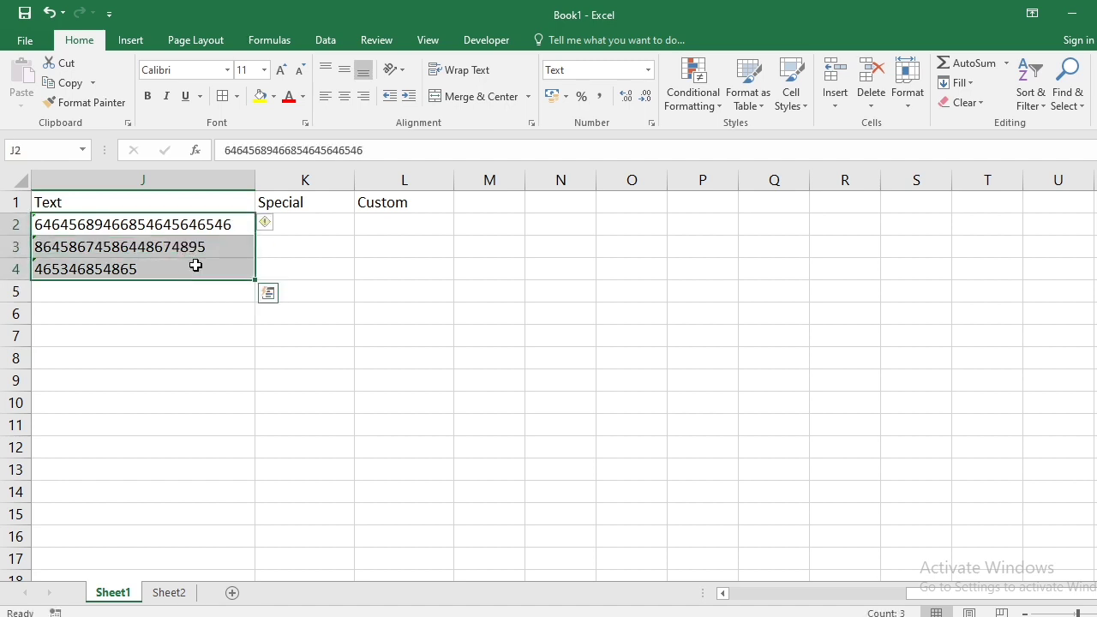
{"action": "key", "text": "Delete"}
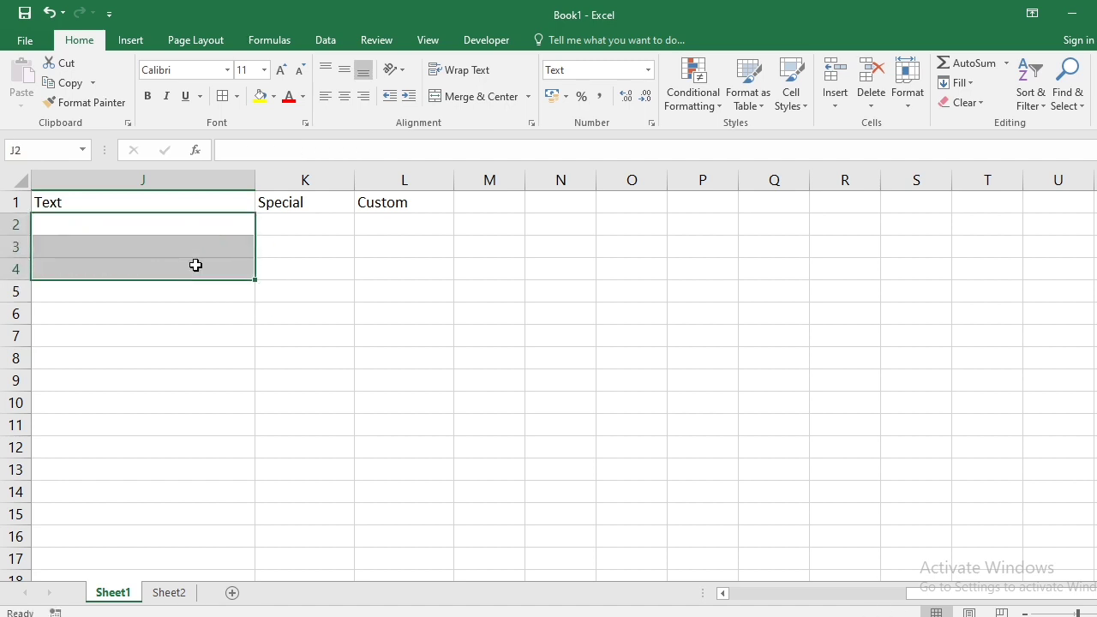
{"action": "key", "text": "Down"}
{"action": "key", "text": "Up"}
{"action": "type", "text": "25"}
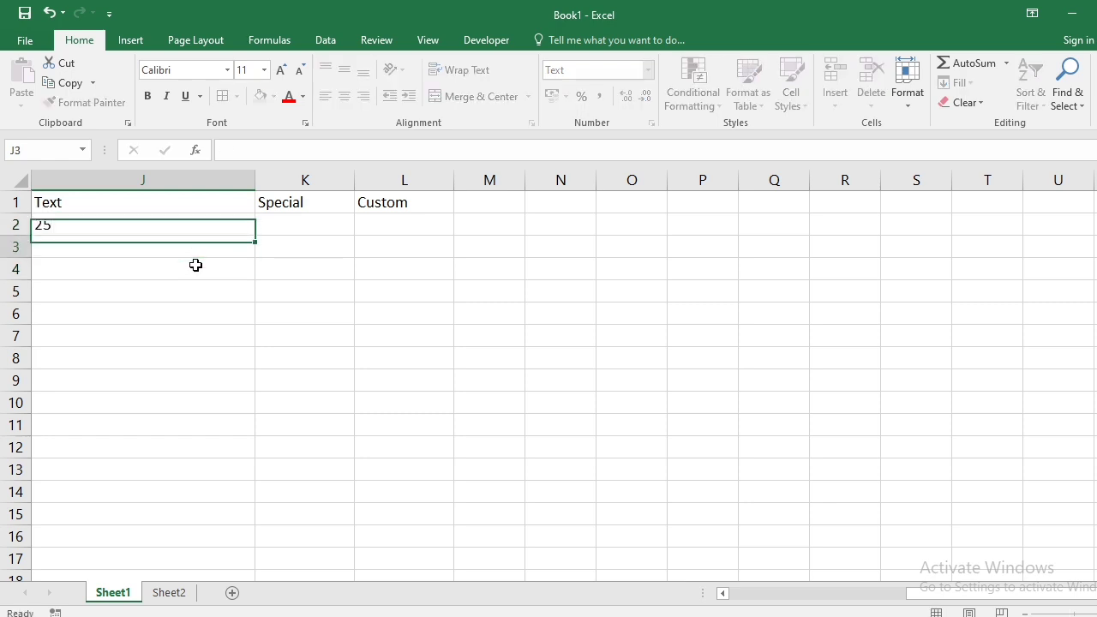
{"action": "key", "text": "Return"}
{"action": "type", "text": "63"}
{"action": "key", "text": "Return"}
{"action": "type", "text": "25"}
{"action": "key", "text": "Return"}
- Enter =SUM(J2:J4) in J5, which stays displayed as plain text
{"action": "type", "text": "="}
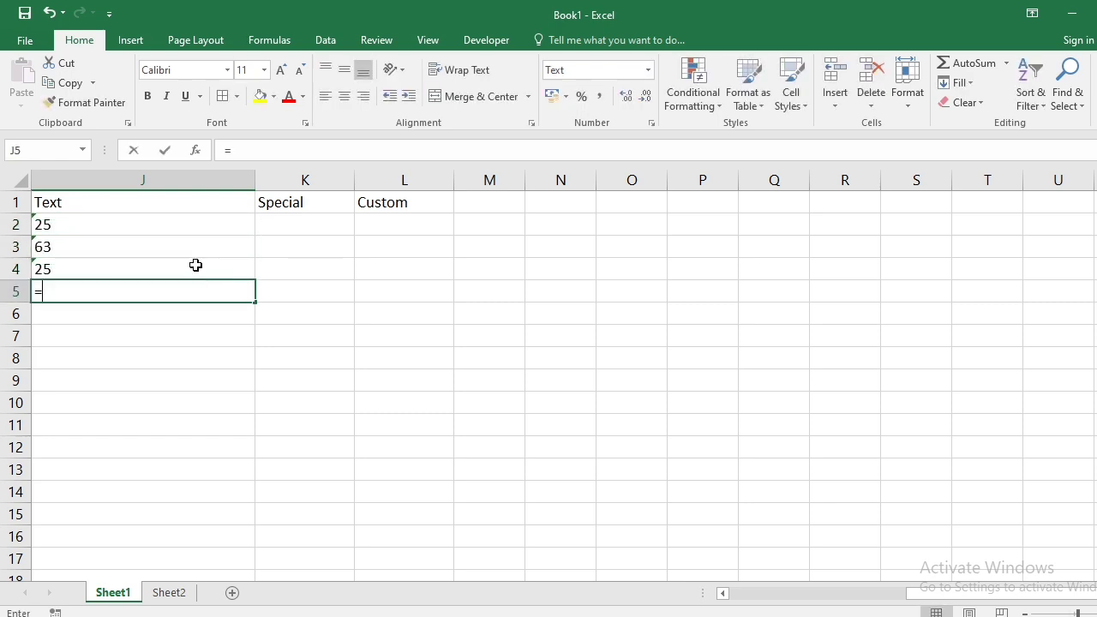
{"action": "type", "text": "SUM("}
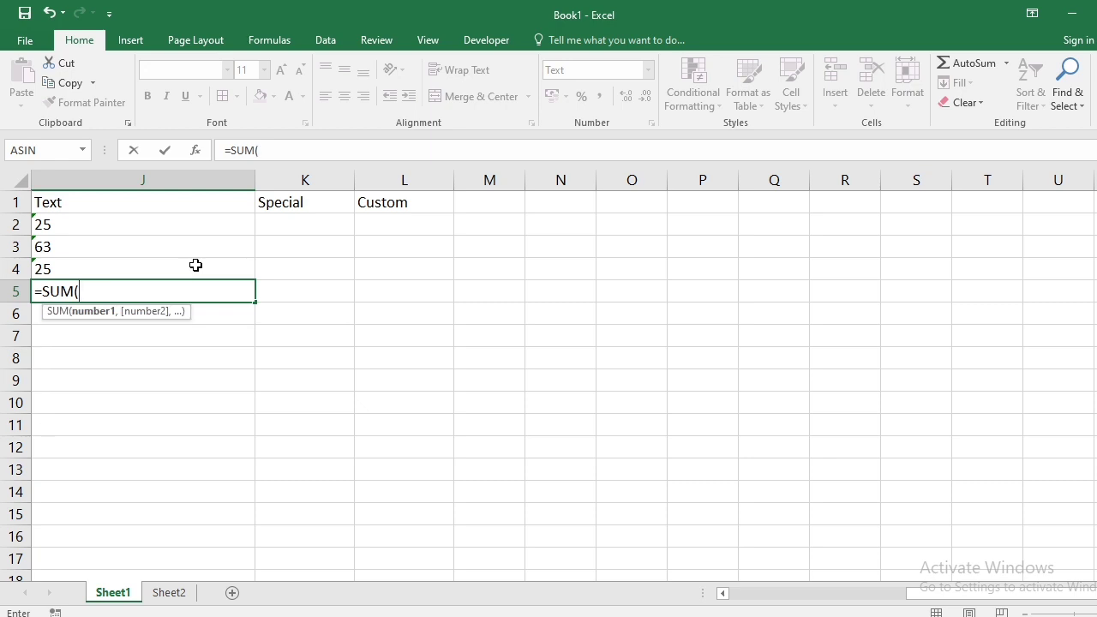
{"action": "key", "text": "Up"}
{"action": "key", "text": "Up"}
{"action": "key", "text": "Up"}
{"action": "key", "text": "shift+Down"}
{"action": "key", "text": "shift+Down"}
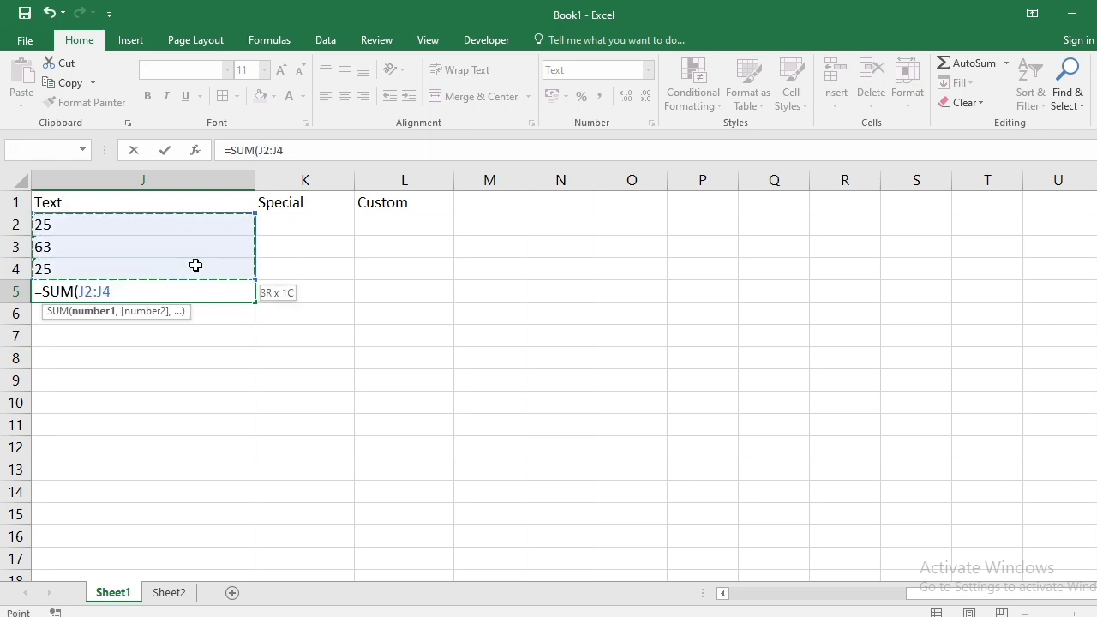
{"action": "type", "text": ")"}
{"action": "key", "text": "Return"}
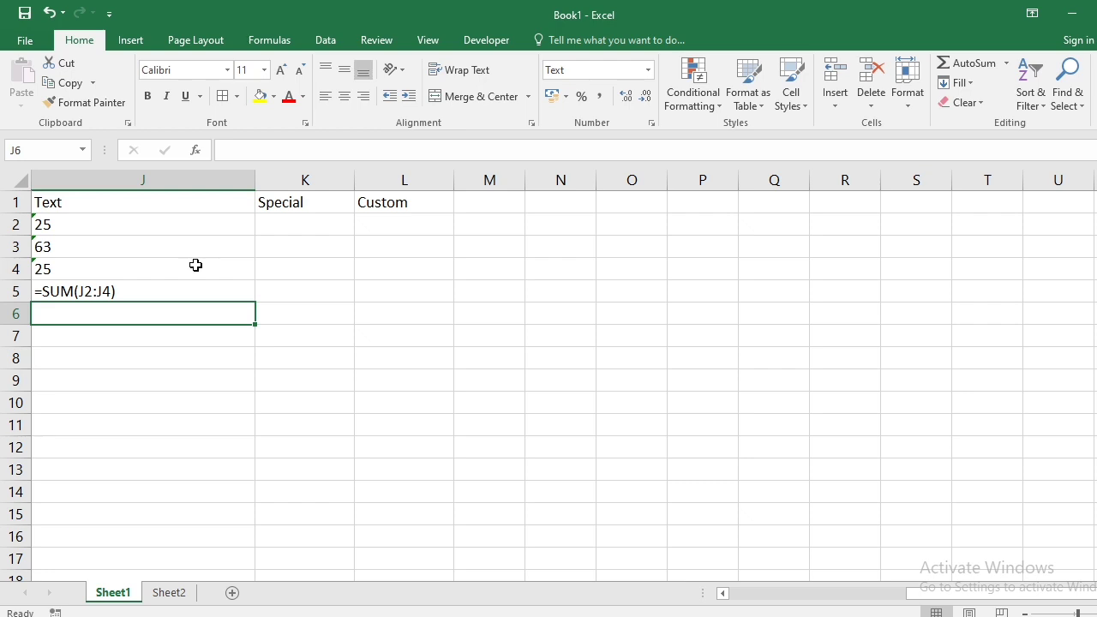
{"action": "key", "text": "Up"}
{"action": "key", "text": "Up"}
{"action": "key", "text": "Up"}
{"action": "key", "text": "Up"}
{"action": "key", "text": "Down"}
{"action": "key", "text": "Down"}
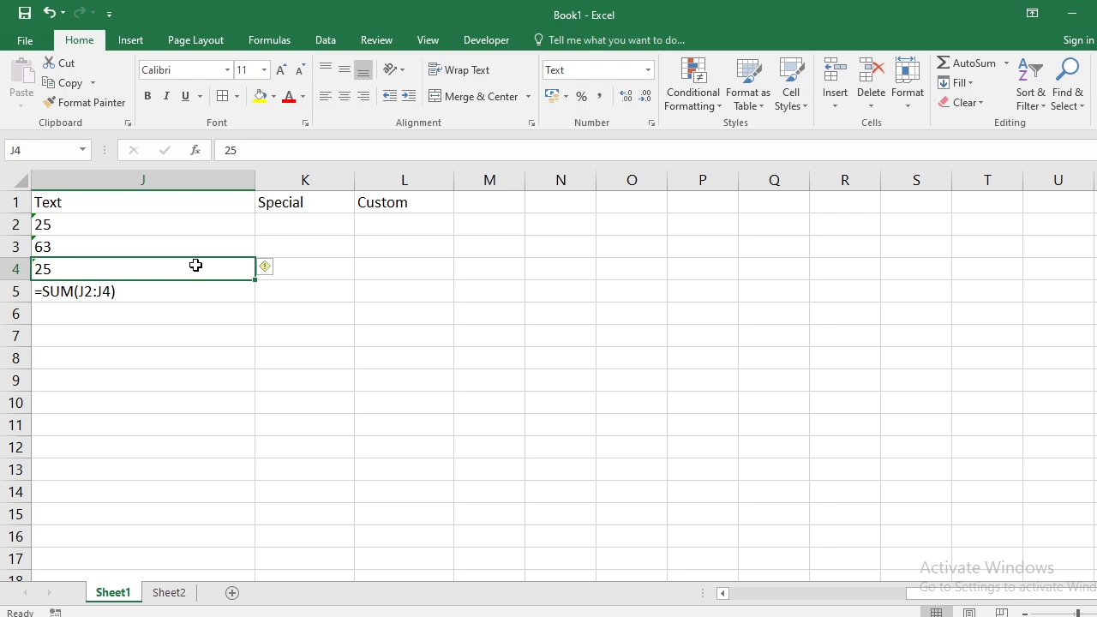
{"action": "key", "text": "Up"}
{"action": "key", "text": "Up"}
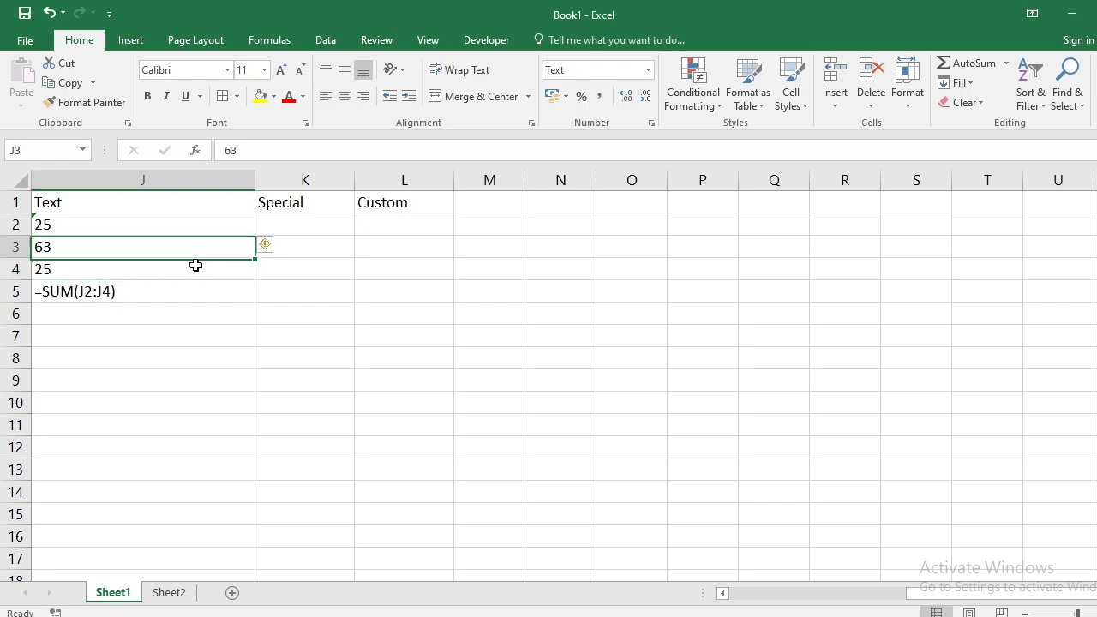
{"action": "key", "text": "Right"}
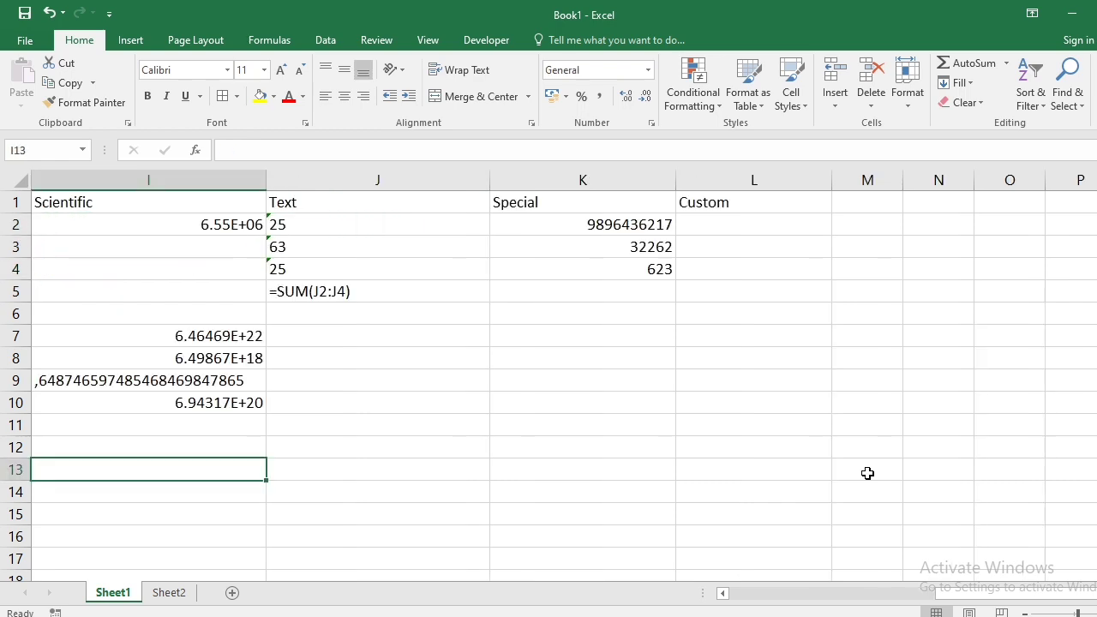